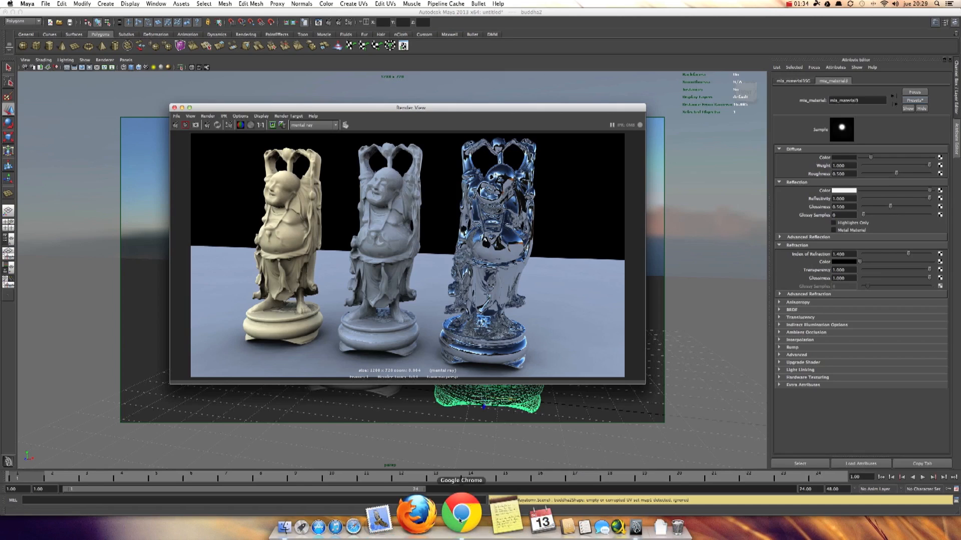
Step: Switch to Chrome and view the free HDR images on hdrmill.com and the Downloads page on mrbluesummers.com
{"action": "left_click", "coordinate": [459, 519]}
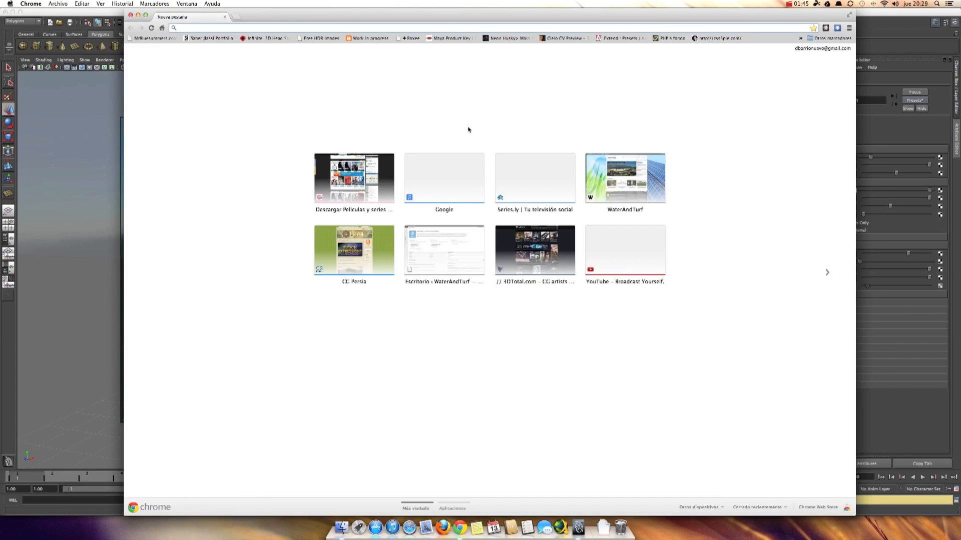
{"action": "left_click", "coordinate": [318, 39]}
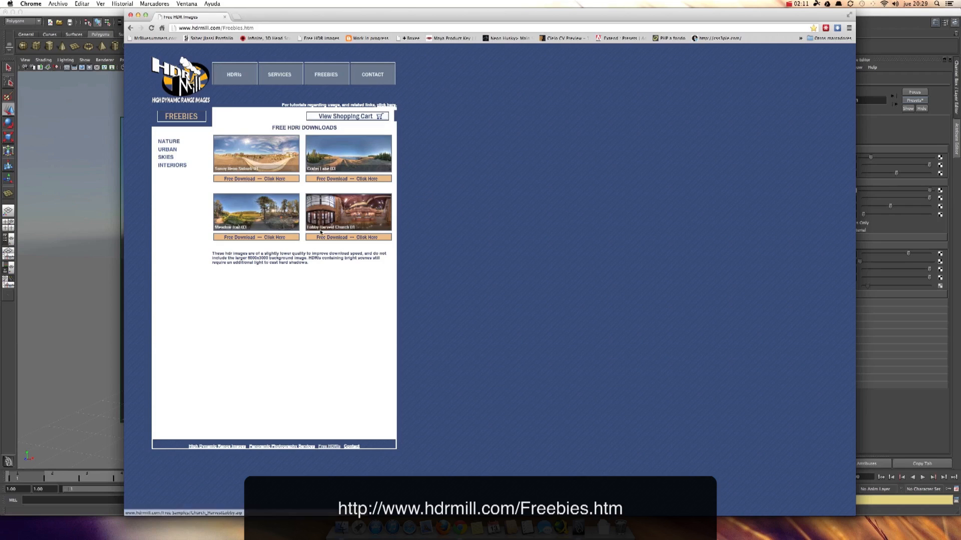
{"action": "left_click", "coordinate": [143, 39]}
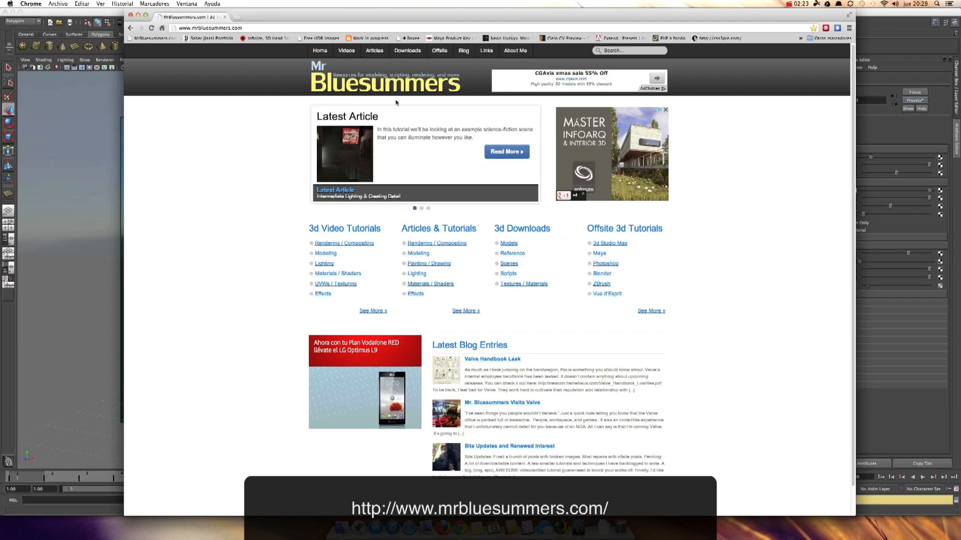
{"action": "left_click", "coordinate": [400, 51]}
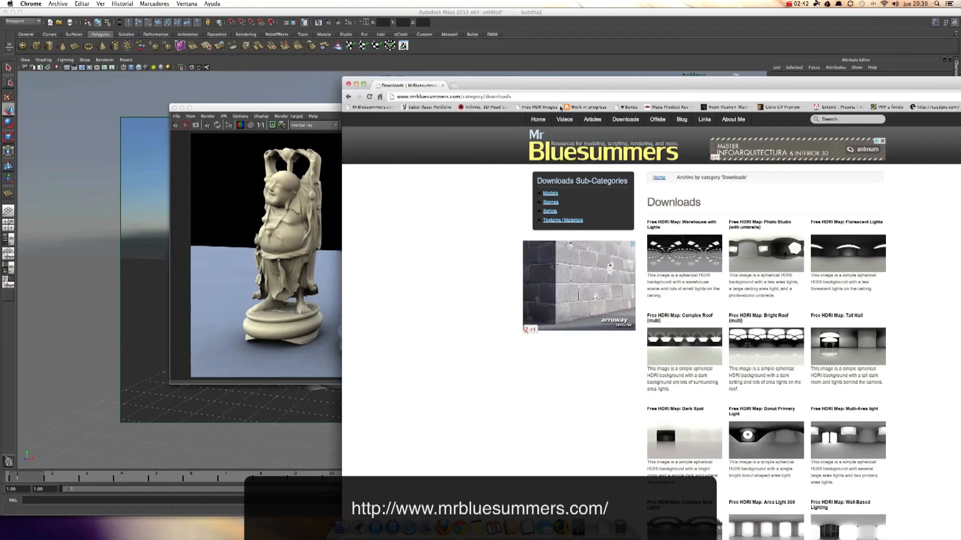
{"action": "left_click_drag", "start_coordinate": [496, 83], "coordinate": [646, 124]}
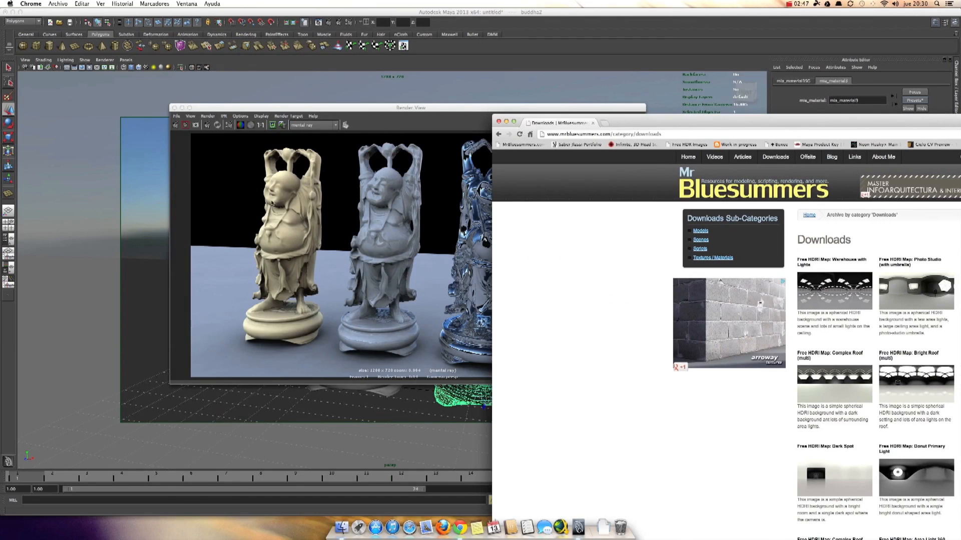
{"action": "left_click_drag", "start_coordinate": [725, 122], "coordinate": [307, 48]}
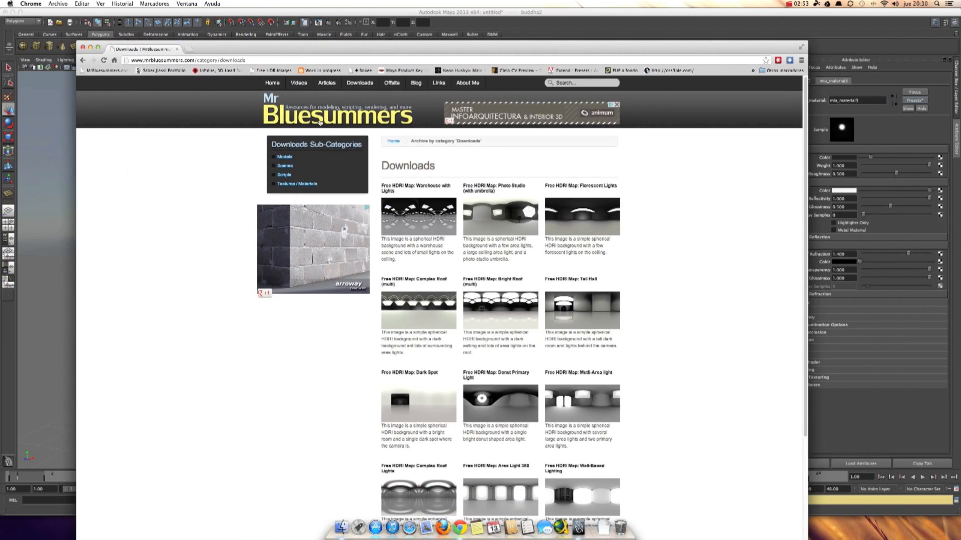
Step: Look through the Models downloads on mrbluesummers.com and close the browser window
{"action": "left_click", "coordinate": [346, 84]}
{"action": "left_click", "coordinate": [284, 158]}
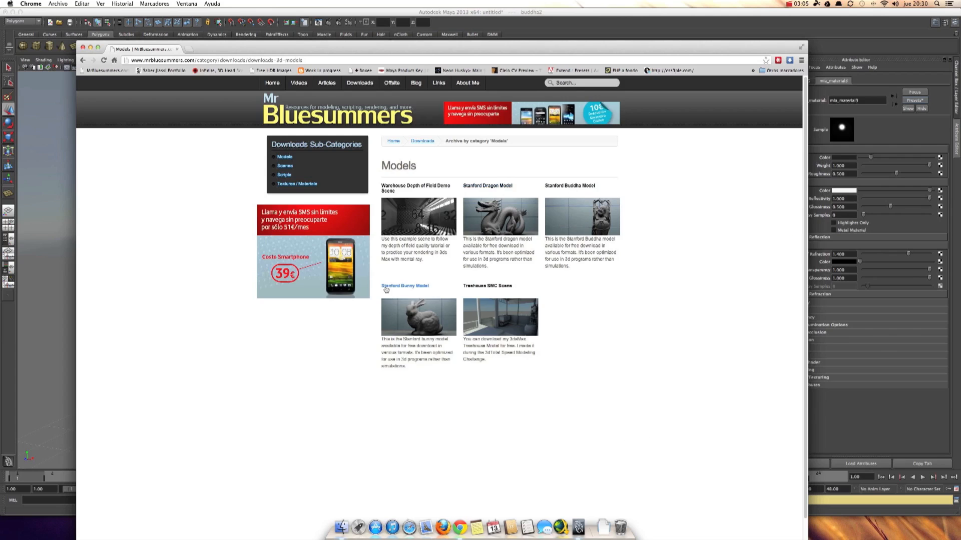
{"action": "left_click_drag", "start_coordinate": [347, 49], "coordinate": [417, 41]}
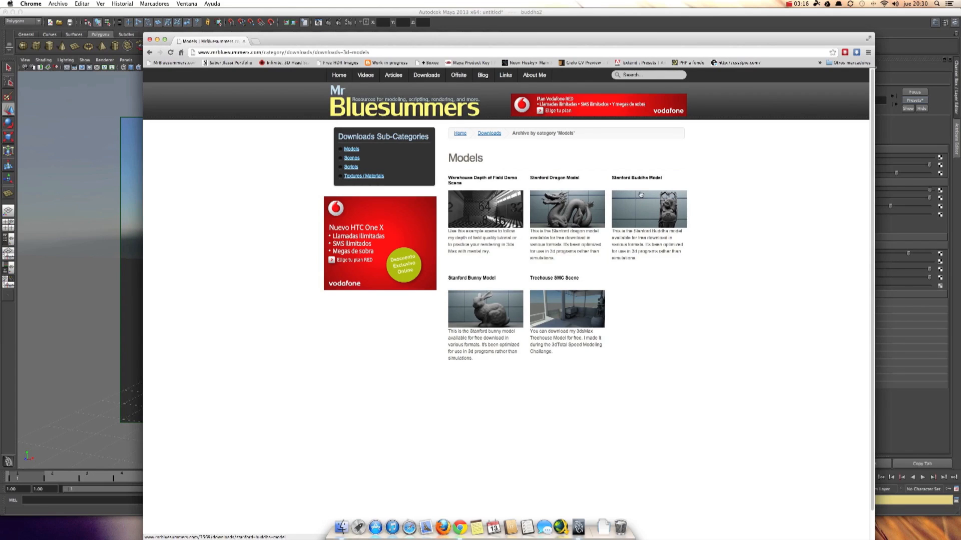
{"action": "left_click_drag", "start_coordinate": [330, 44], "coordinate": [734, 80]}
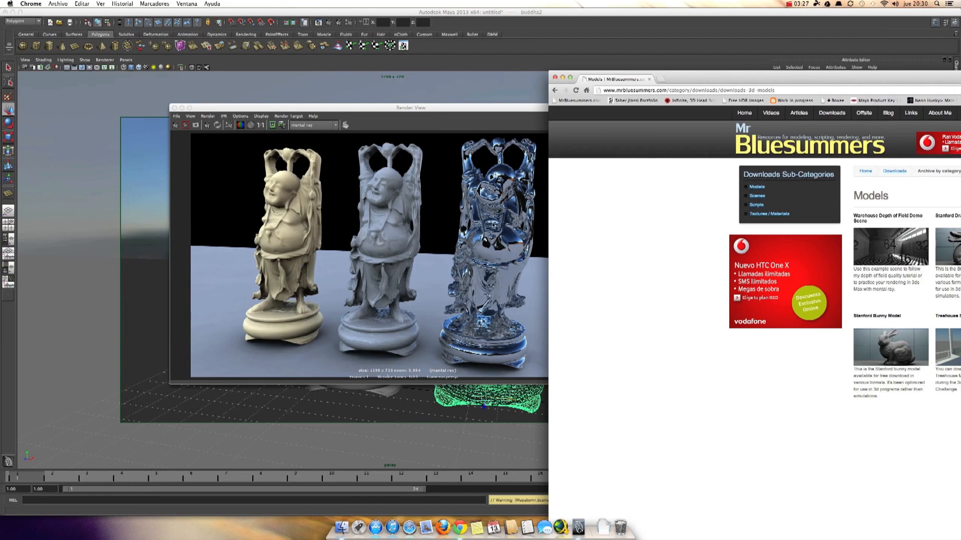
{"action": "left_click_drag", "start_coordinate": [705, 79], "coordinate": [267, 17]}
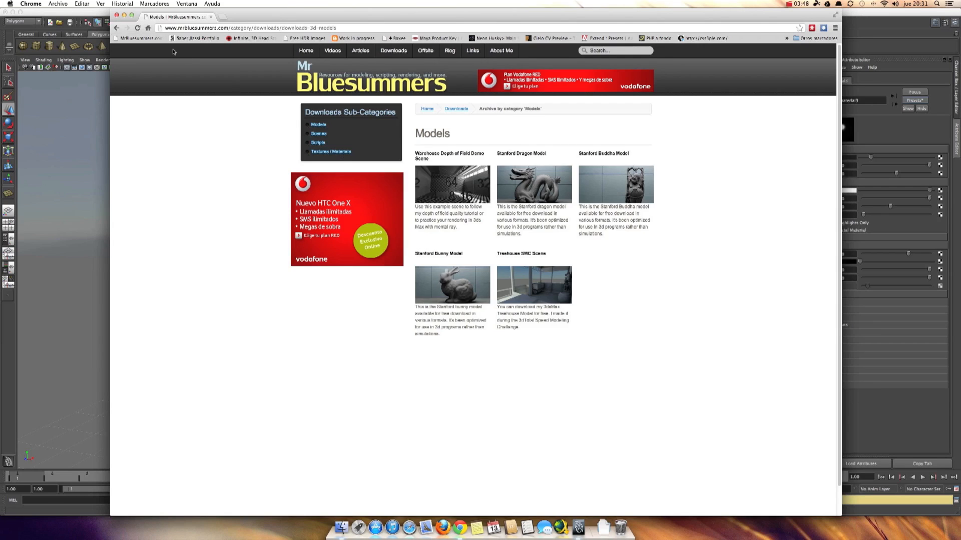
{"action": "left_click", "coordinate": [116, 15]}
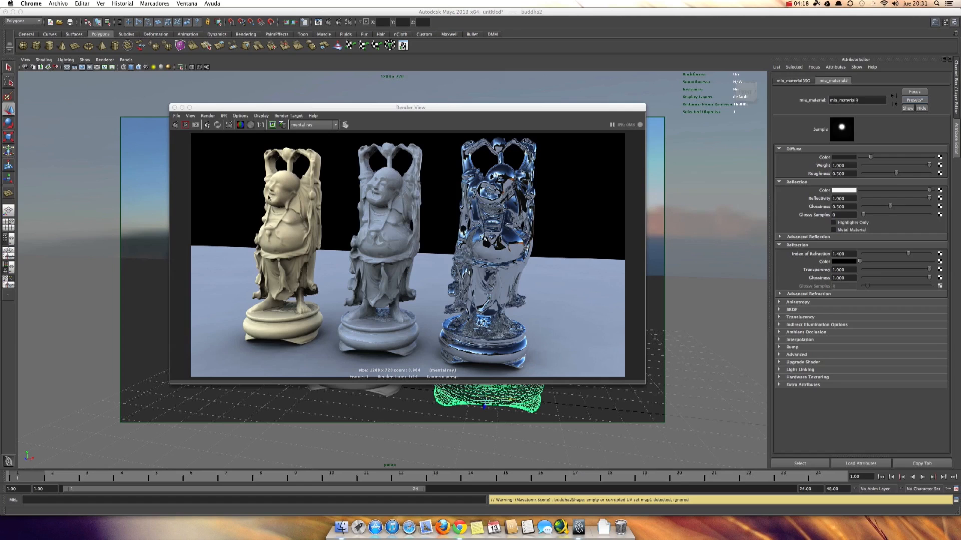
Step: Start a new scene without saving the current one and close the Render View
{"action": "left_click", "coordinate": [50, 23]}
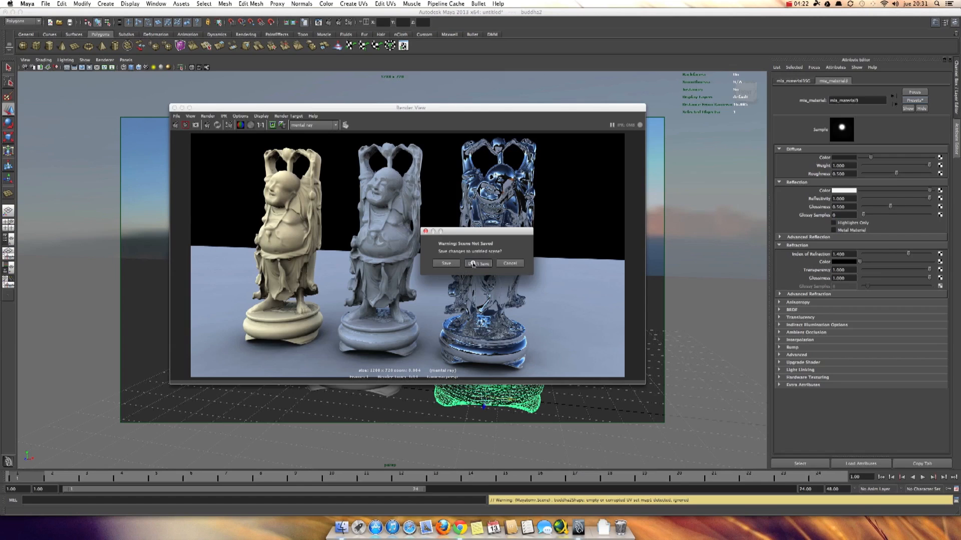
{"action": "left_click", "coordinate": [474, 263]}
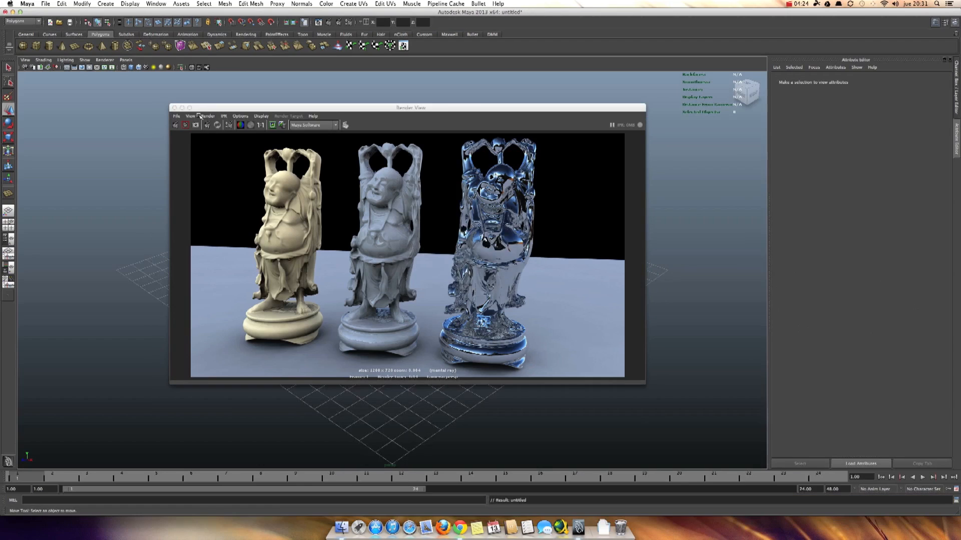
{"action": "left_click", "coordinate": [174, 107]}
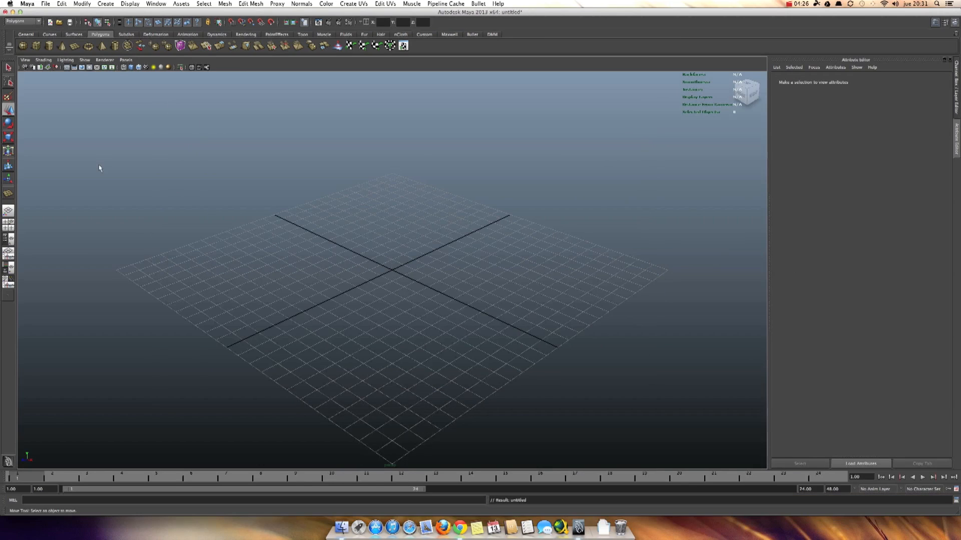
Step: Create a polygon plane centred on the origin and extending beyond the grid, and display the viewport with smooth shading
{"action": "left_click", "coordinate": [74, 47]}
{"action": "left_click_drag", "start_coordinate": [392, 274], "coordinate": [763, 218]}
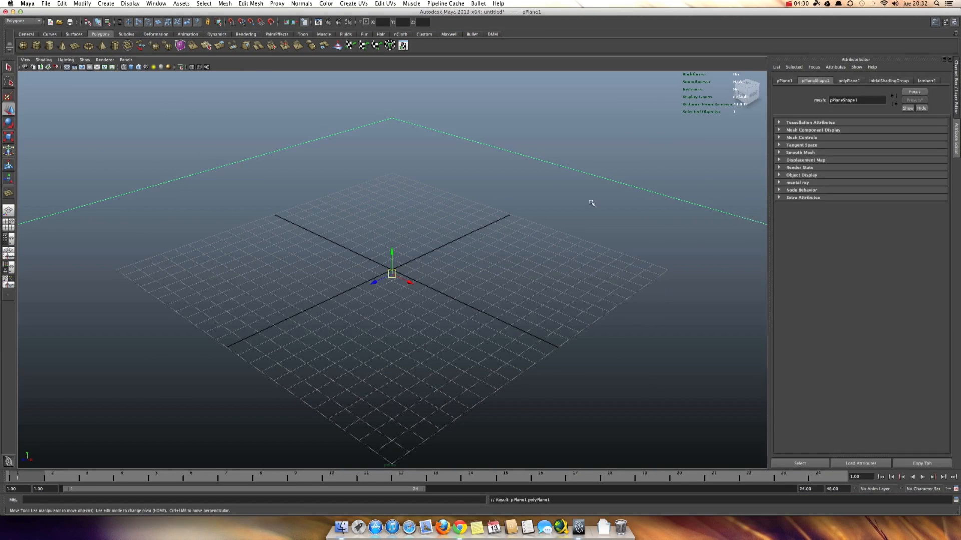
{"action": "left_click", "coordinate": [44, 59]}
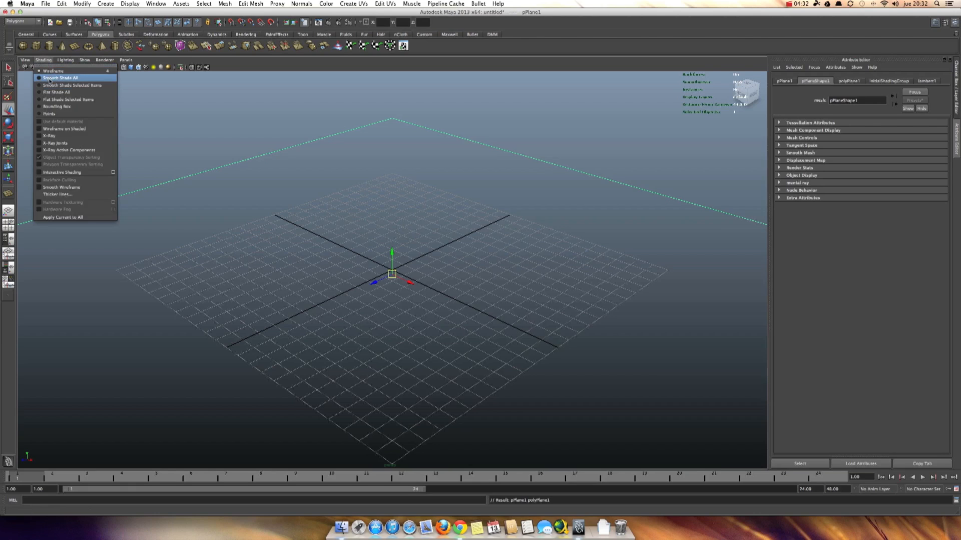
{"action": "left_click", "coordinate": [50, 78]}
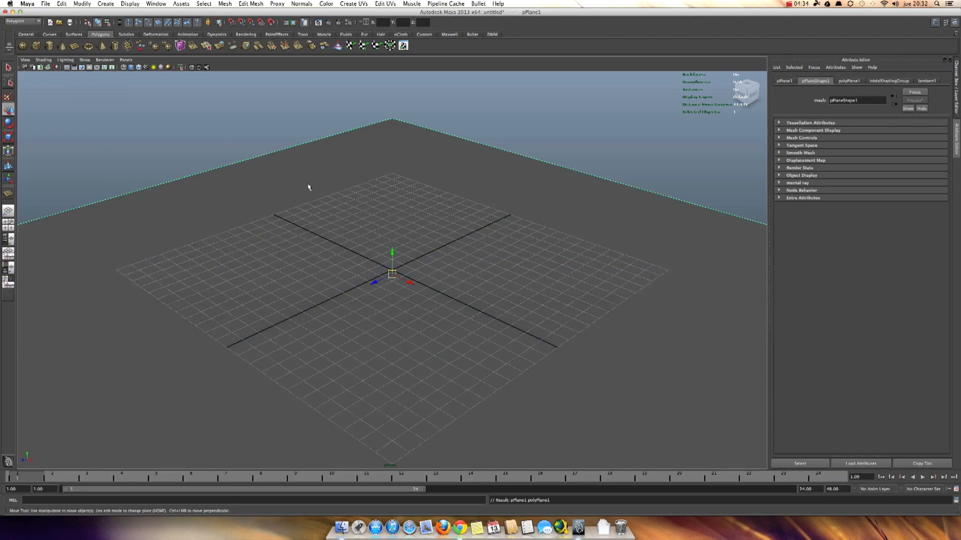
{"action": "key", "text": "4"}
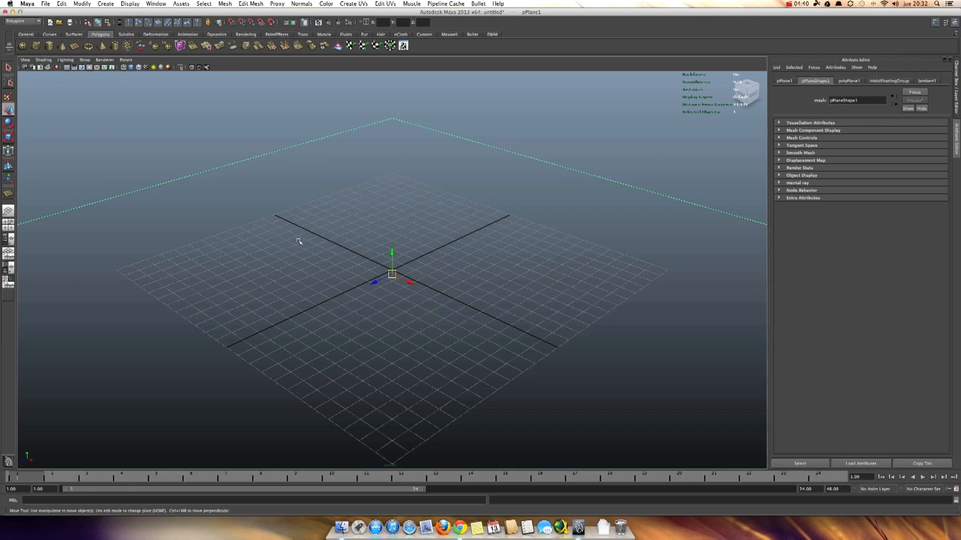
{"action": "key", "text": "5"}
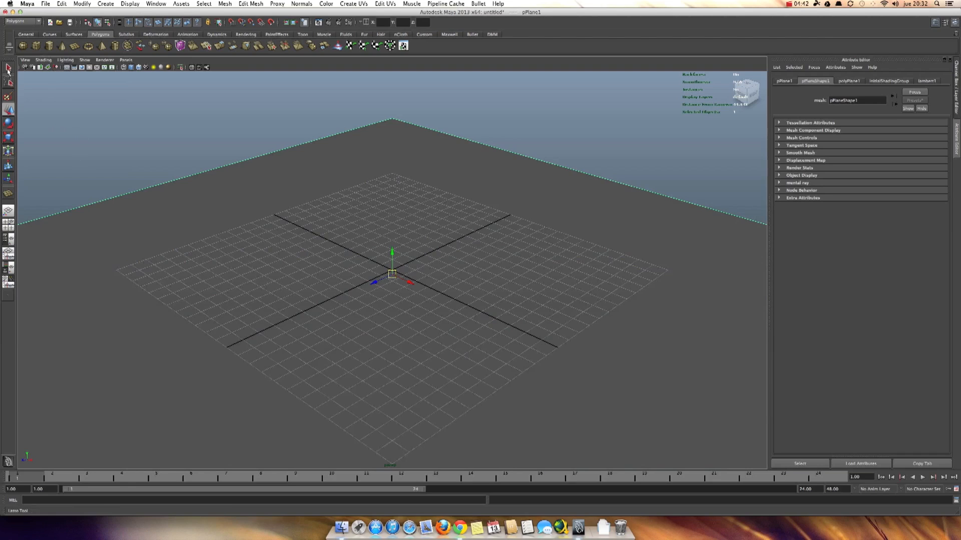
Step: Create a polygon sphere with a radius of about 3.2 at the grid centre and increase its axis and height subdivisions
{"action": "left_click", "coordinate": [22, 45]}
{"action": "left_click_drag", "start_coordinate": [394, 275], "coordinate": [459, 270]}
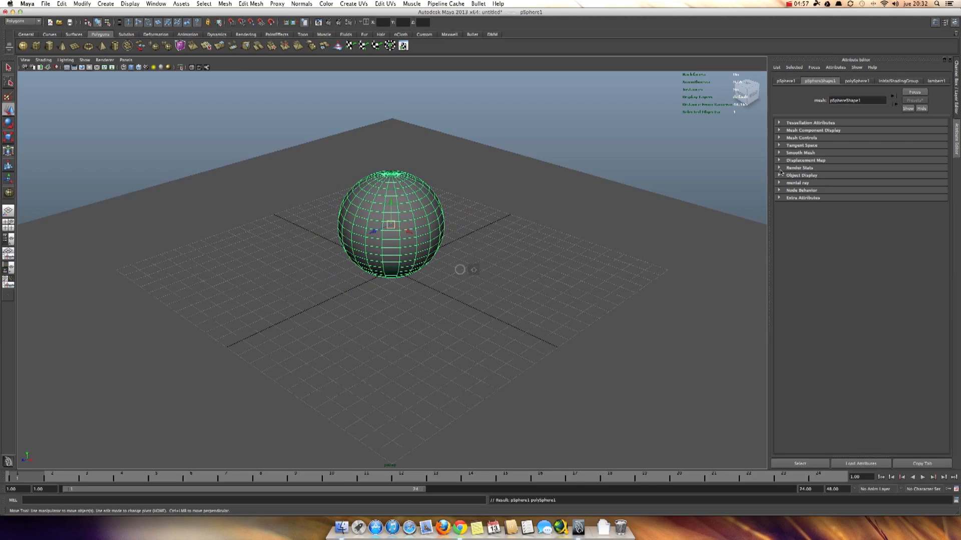
{"action": "left_click", "coordinate": [957, 116]}
{"action": "left_click", "coordinate": [852, 212]}
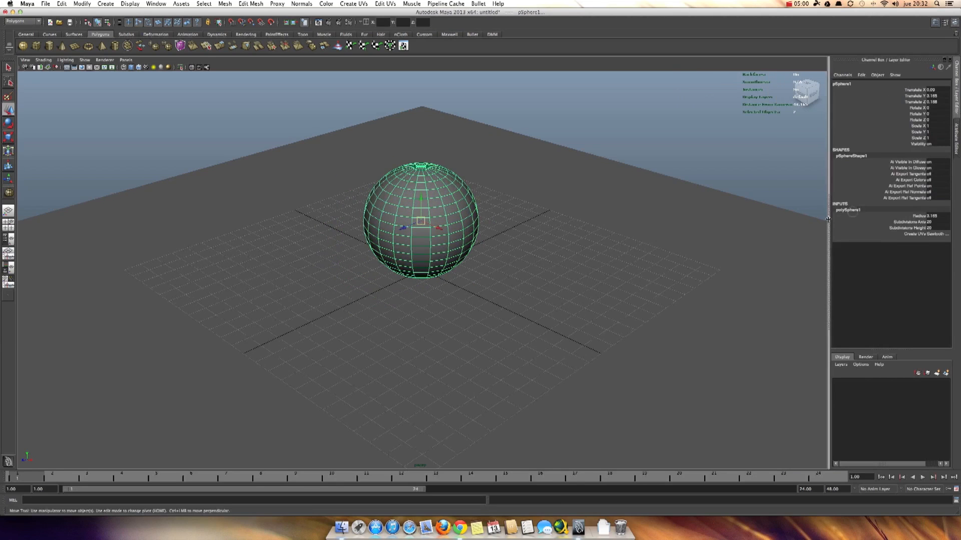
{"action": "left_click_drag", "start_coordinate": [895, 222], "coordinate": [896, 228]}
{"action": "middle_click_drag", "start_coordinate": [711, 220], "coordinate": [755, 212]}
{"action": "left_click_drag", "start_coordinate": [525, 198], "coordinate": [512, 203], "text": "alt"}
{"action": "right_click_drag", "start_coordinate": [596, 204], "coordinate": [654, 210], "text": "alt"}
{"action": "middle_click_drag", "start_coordinate": [638, 209], "coordinate": [632, 233], "text": "alt"}
{"action": "left_click_drag", "start_coordinate": [630, 232], "coordinate": [570, 221], "text": "alt"}
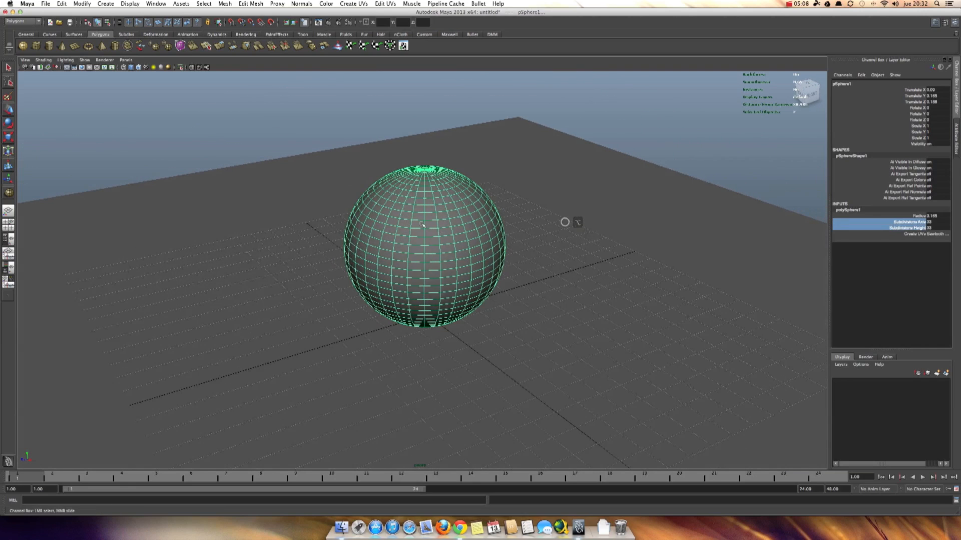
Step: Assign a new Blinn material to the sphere
{"action": "right_click", "coordinate": [421, 224]}
{"action": "left_click", "coordinate": [418, 329]}
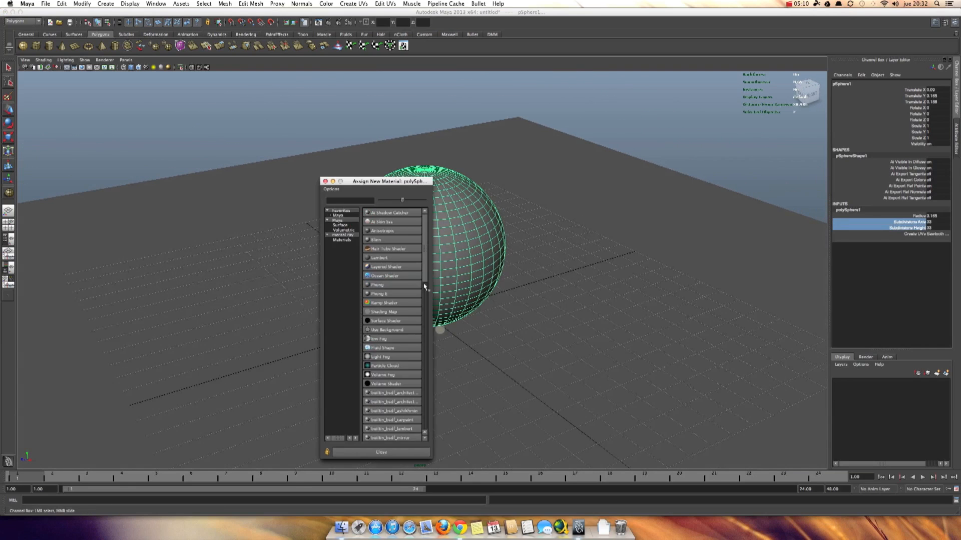
{"action": "left_click", "coordinate": [376, 240]}
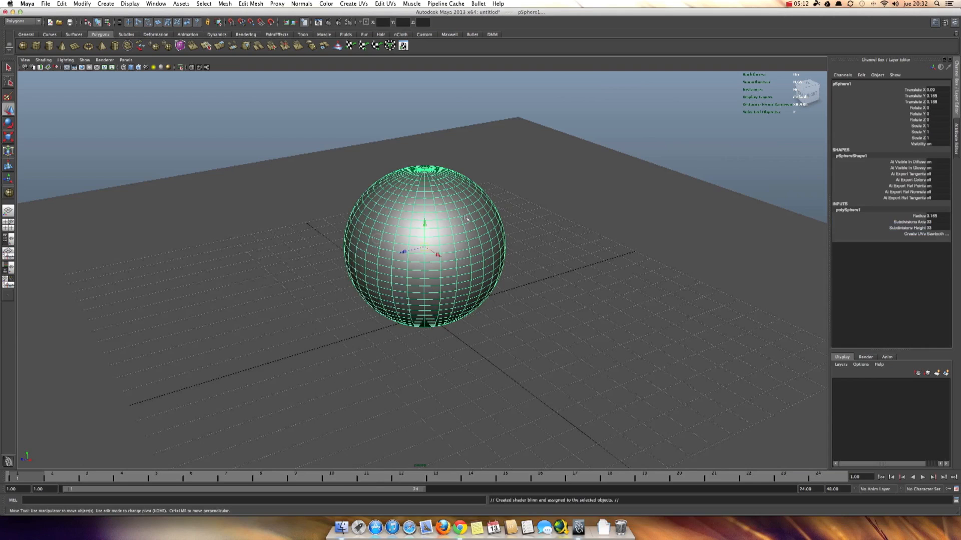
Step: Assign a new Phong material to the sphere in place of the Blinn
{"action": "mouse_move", "coordinate": [336, 328]}
{"action": "left_mouse_down", "text": "alt"}
{"action": "mouse_move", "coordinate": [315, 329]}
{"action": "mouse_move", "coordinate": [343, 317]}
{"action": "left_mouse_up", "text": "alt"}
{"action": "right_click_drag", "start_coordinate": [371, 240], "coordinate": [376, 344]}
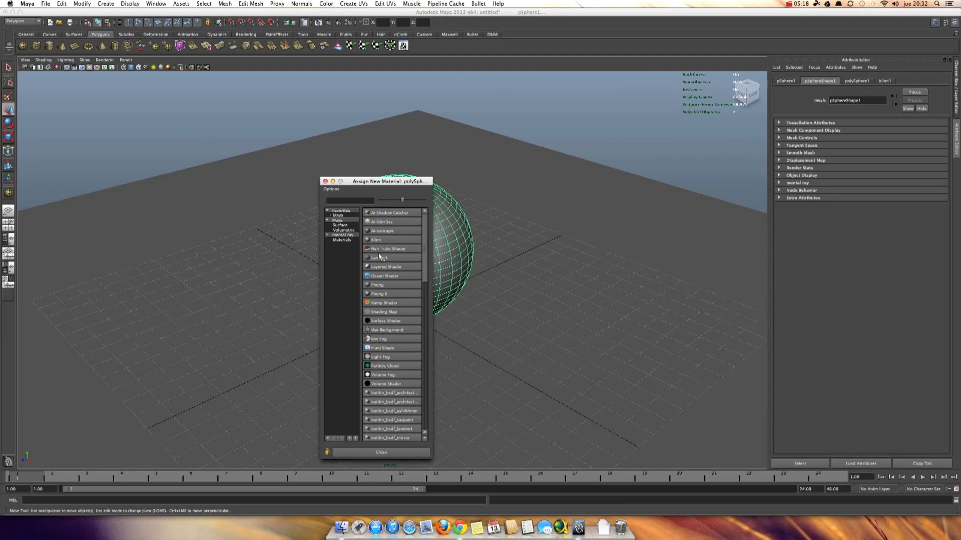
{"action": "left_click", "coordinate": [374, 288]}
Step: Assign a new Lambert material to the ground plane
{"action": "left_click_drag", "start_coordinate": [440, 238], "coordinate": [407, 228], "text": "alt"}
{"action": "left_click", "coordinate": [503, 227]}
{"action": "right_click_drag", "start_coordinate": [539, 250], "coordinate": [537, 349]}
{"action": "left_click", "coordinate": [379, 257]}
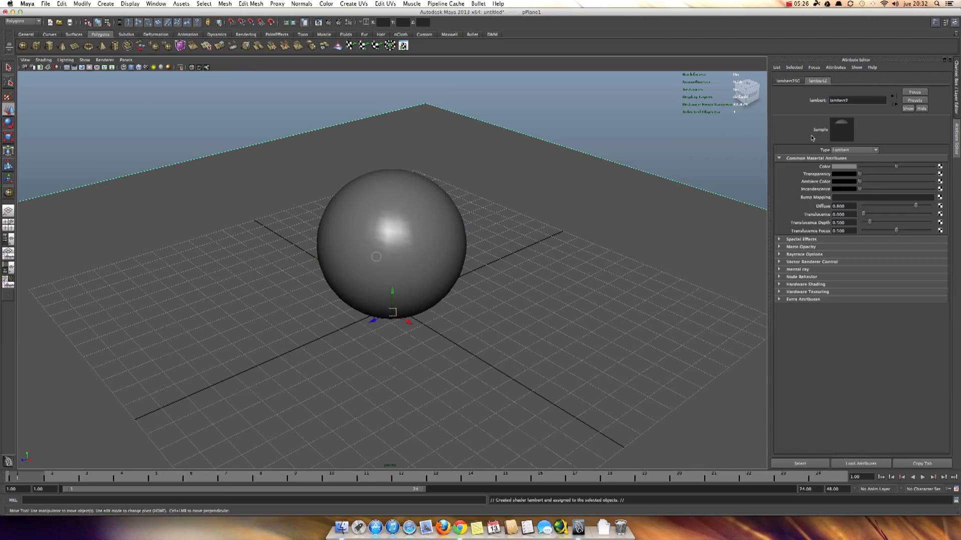
Step: Lighten the colour of the plane's Lambert material to a light grey
{"action": "left_click_drag", "start_coordinate": [897, 171], "coordinate": [916, 169]}
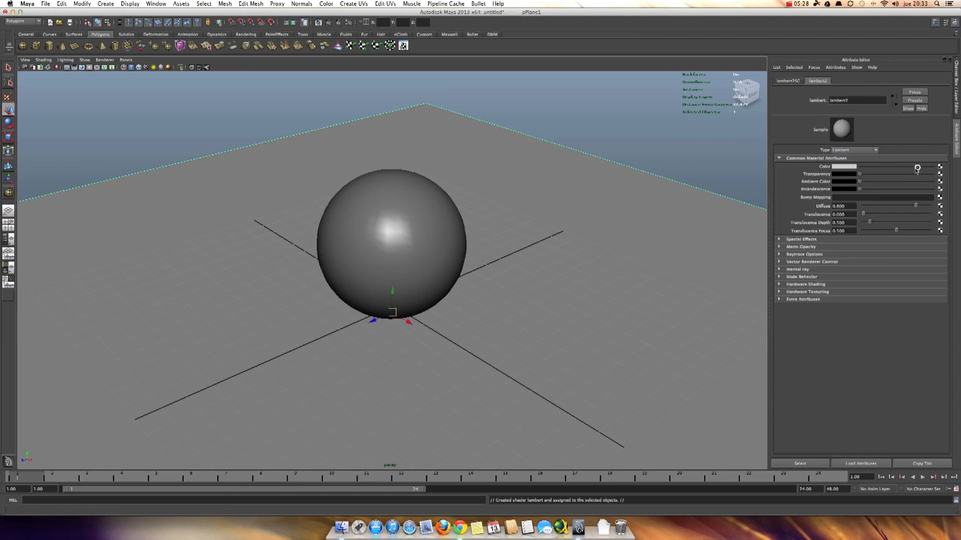
{"action": "left_click_drag", "start_coordinate": [917, 168], "coordinate": [915, 167]}
{"action": "mouse_move", "coordinate": [511, 198]}
{"action": "left_mouse_down", "text": "alt"}
{"action": "mouse_move", "coordinate": [497, 198]}
{"action": "mouse_move", "coordinate": [515, 186]}
{"action": "left_mouse_up", "text": "alt"}
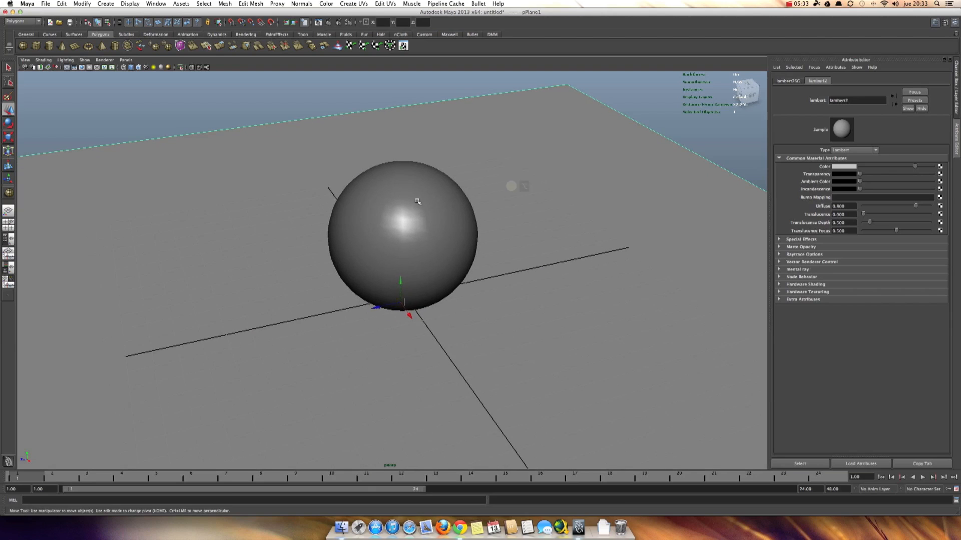
Step: Open the Render Settings, enlarge the window and examine the list of available renderers
{"action": "left_click", "coordinate": [348, 23]}
{"action": "left_click_drag", "start_coordinate": [216, 172], "coordinate": [274, 114]}
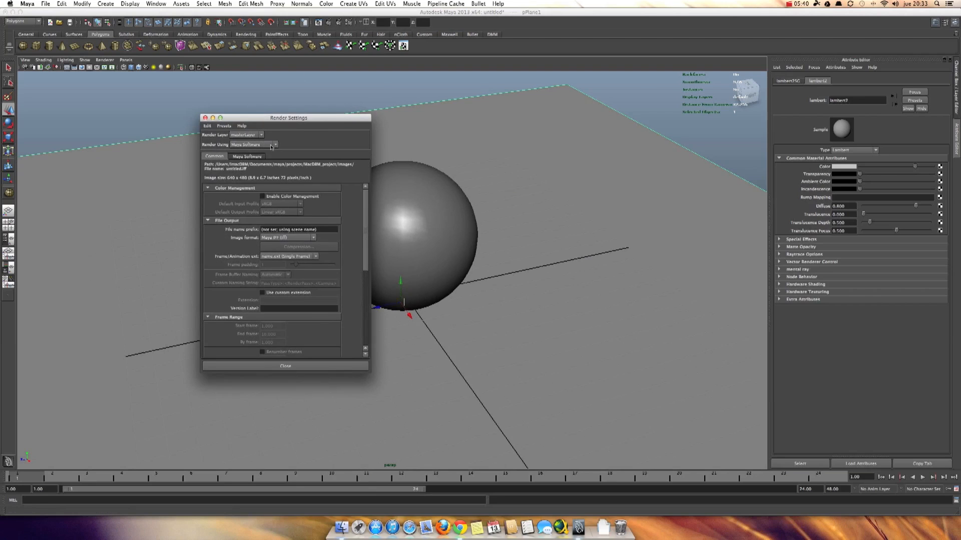
{"action": "left_click_drag", "start_coordinate": [379, 380], "coordinate": [382, 463]}
{"action": "left_click_drag", "start_coordinate": [290, 120], "coordinate": [402, 63]}
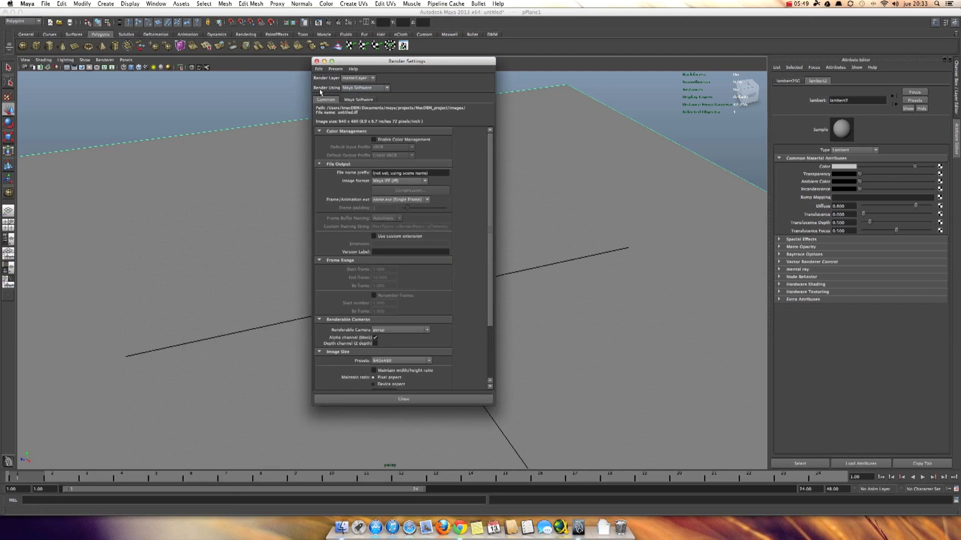
{"action": "left_click", "coordinate": [350, 88]}
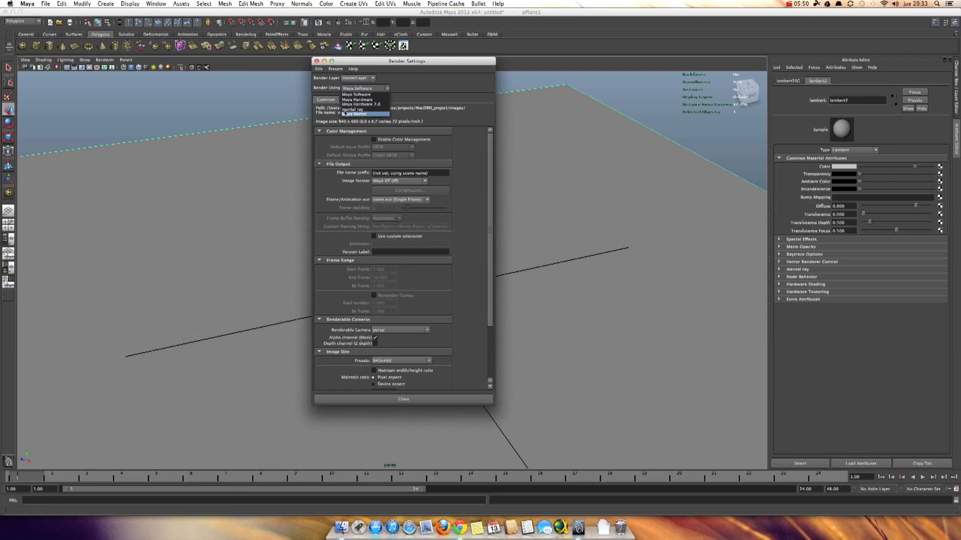
{"action": "left_click", "coordinate": [439, 73]}
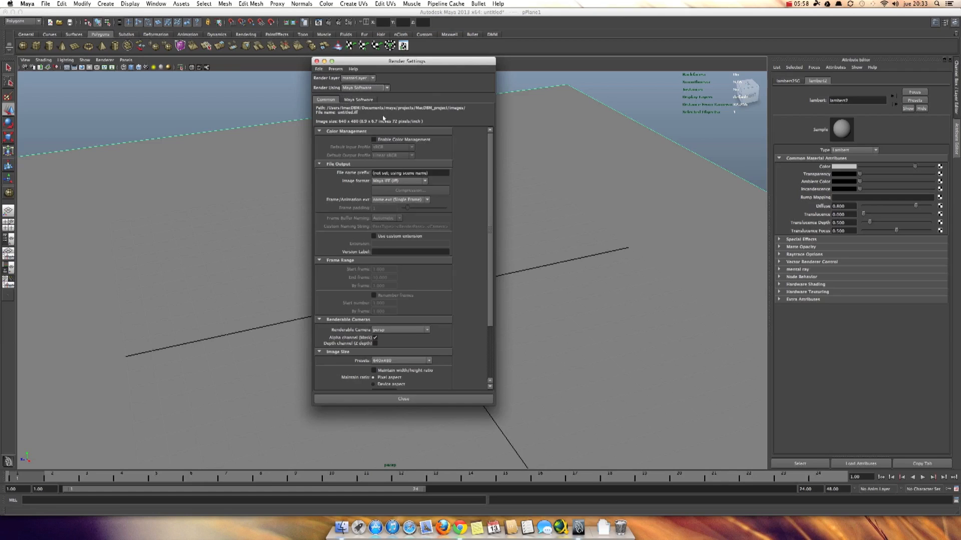
{"action": "left_click", "coordinate": [374, 88]}
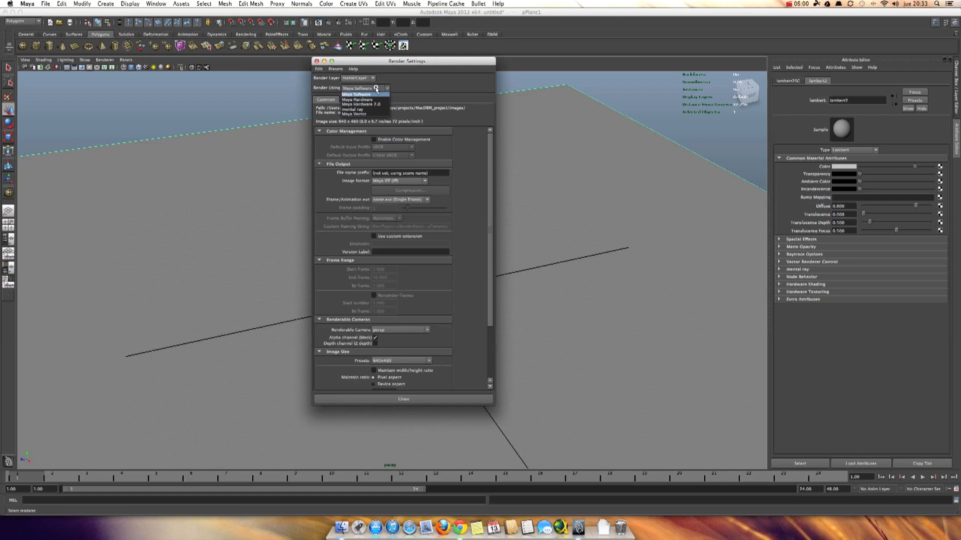
{"action": "left_click", "coordinate": [426, 100]}
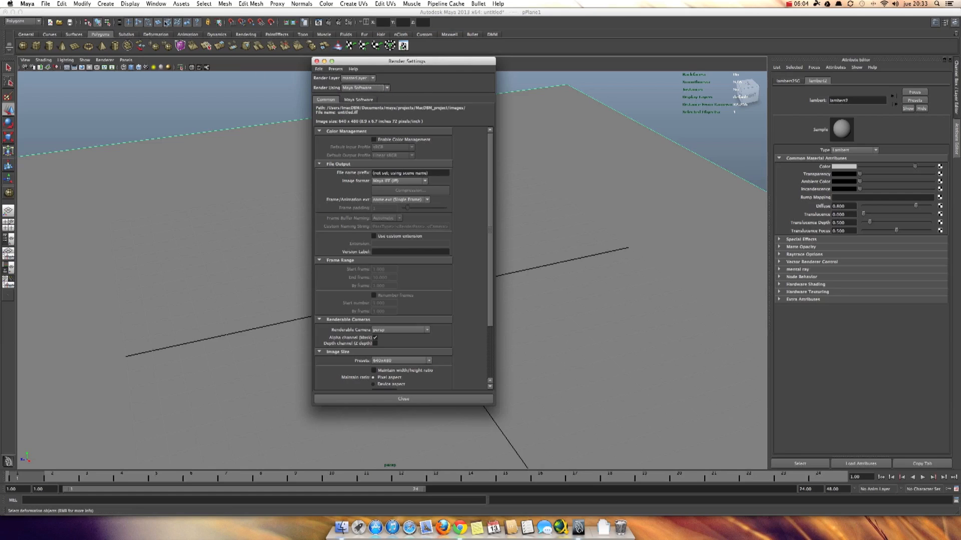
Step: Check the Loaded and Auto load status of the mental ray plug-in Mayatomr.bundle in the Plug-in Manager, and close it
{"action": "left_click", "coordinate": [155, 4]}
{"action": "mouse_move", "coordinate": [200, 45]}
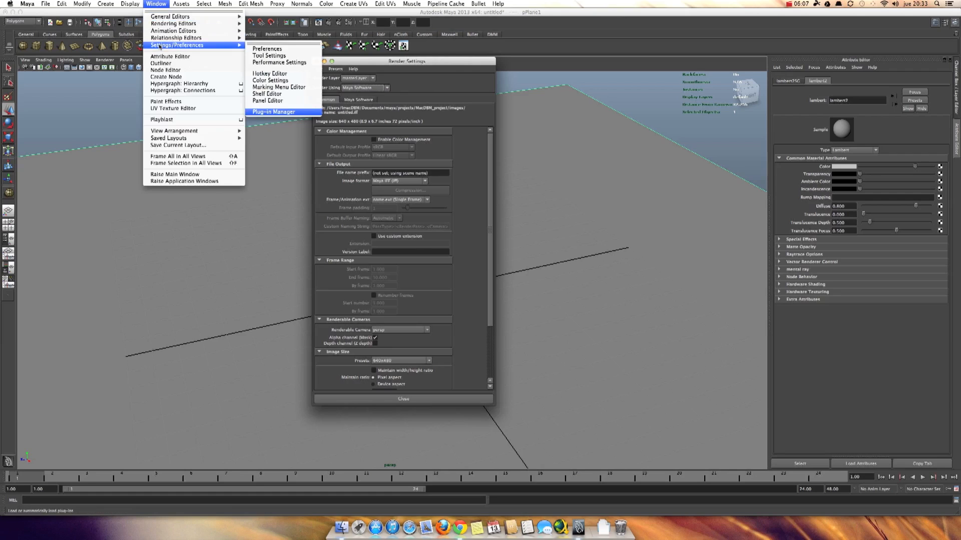
{"action": "left_click", "coordinate": [279, 112]}
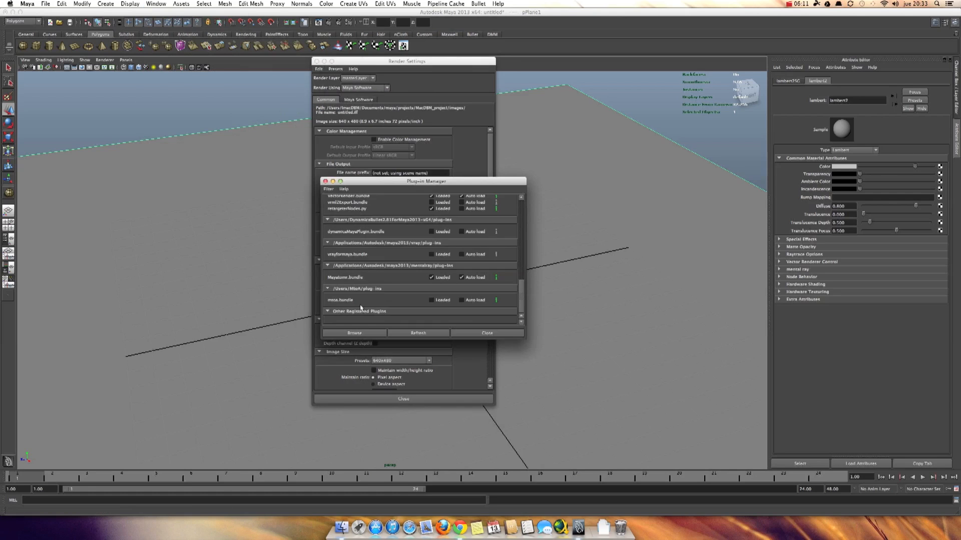
{"action": "left_click_drag", "start_coordinate": [522, 296], "coordinate": [534, 328]}
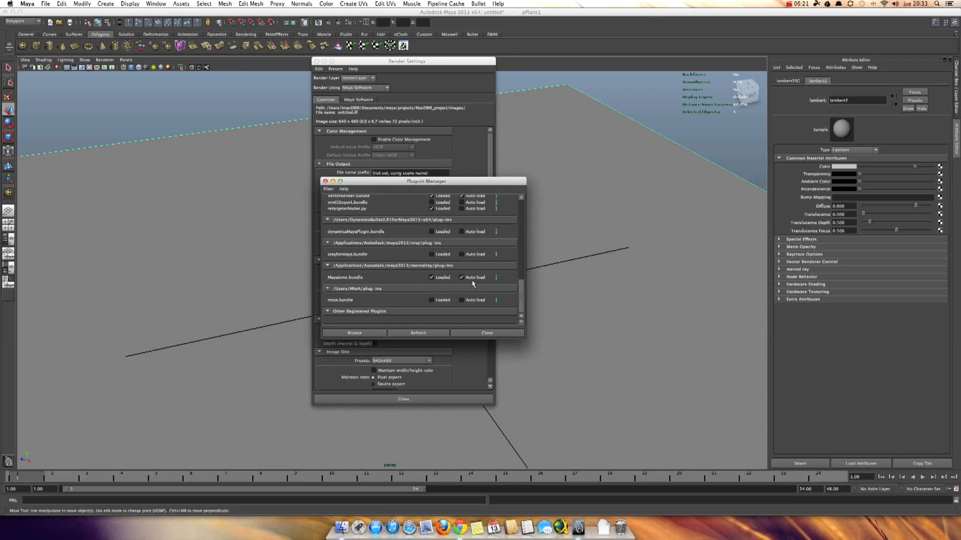
{"action": "left_click", "coordinate": [488, 333]}
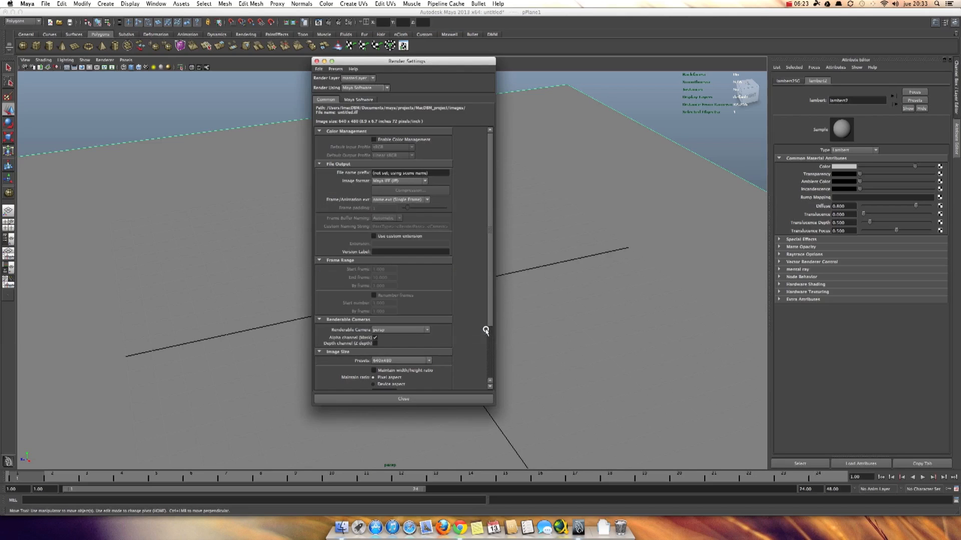
Step: Set the renderer to mental ray and move the Render Settings window clear of the sphere
{"action": "left_click", "coordinate": [363, 87]}
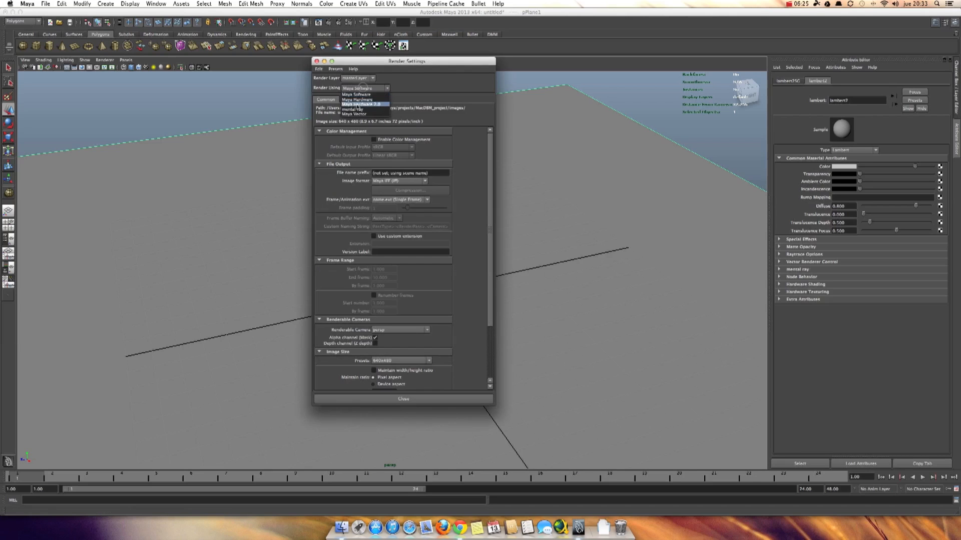
{"action": "left_click", "coordinate": [353, 110]}
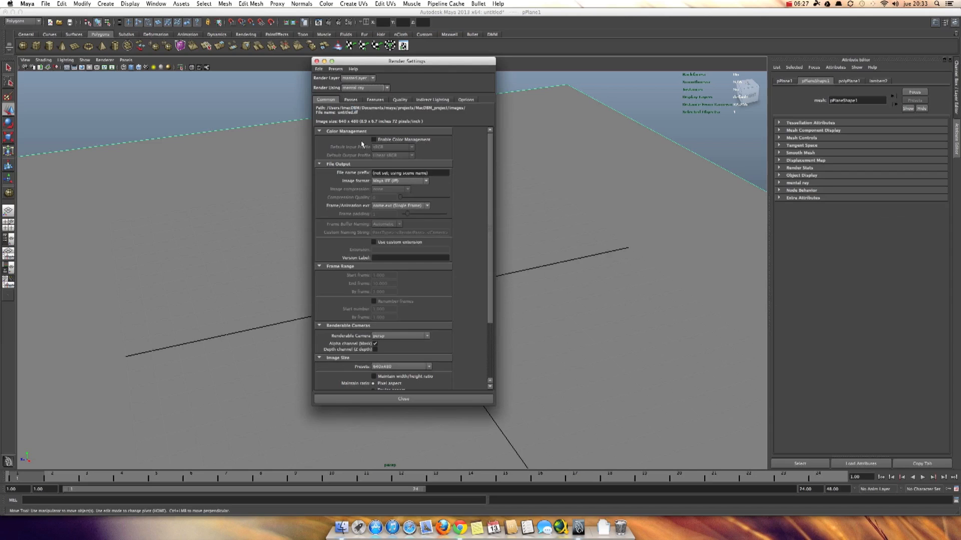
{"action": "left_click_drag", "start_coordinate": [365, 63], "coordinate": [285, 91]}
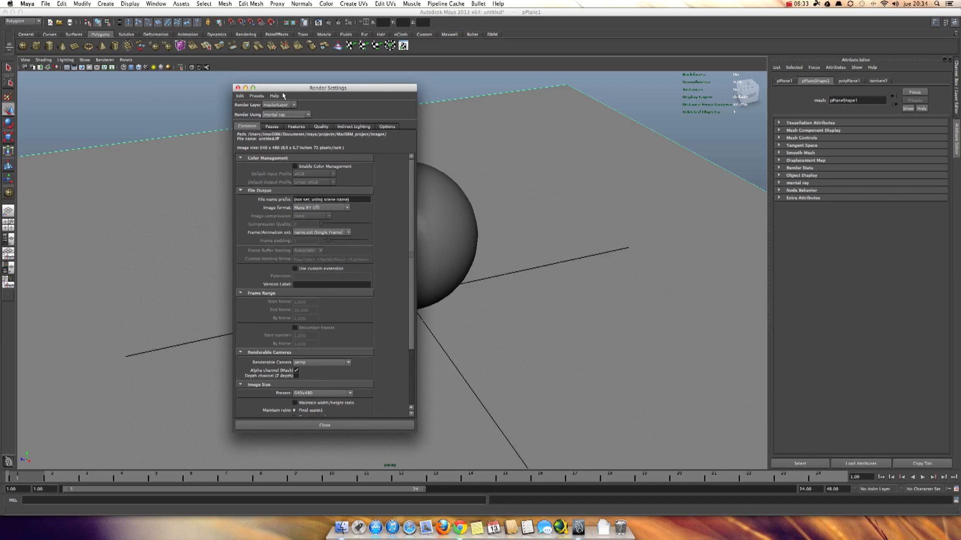
{"action": "left_click_drag", "start_coordinate": [285, 89], "coordinate": [451, 75]}
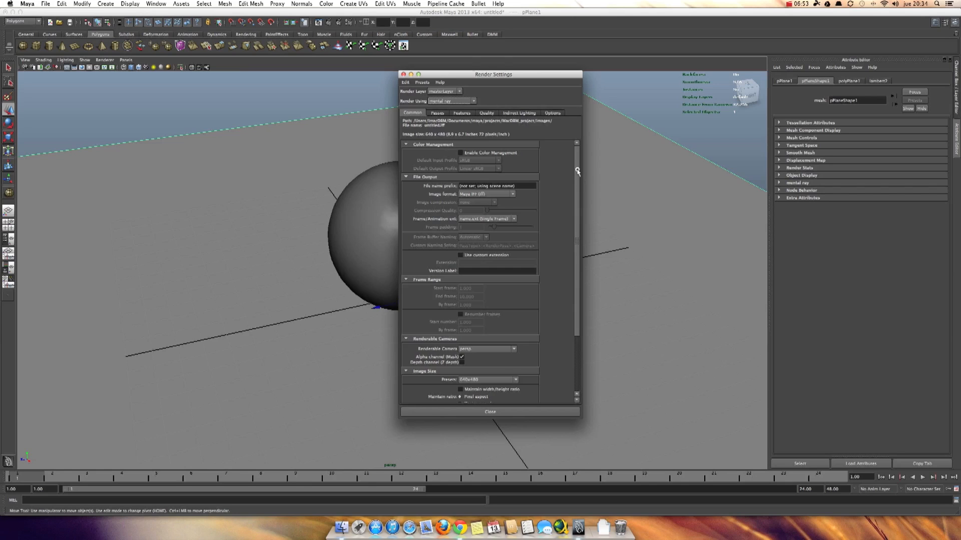
Step: Expand the common Render Options and disable the default light
{"action": "left_click_drag", "start_coordinate": [579, 173], "coordinate": [578, 252]}
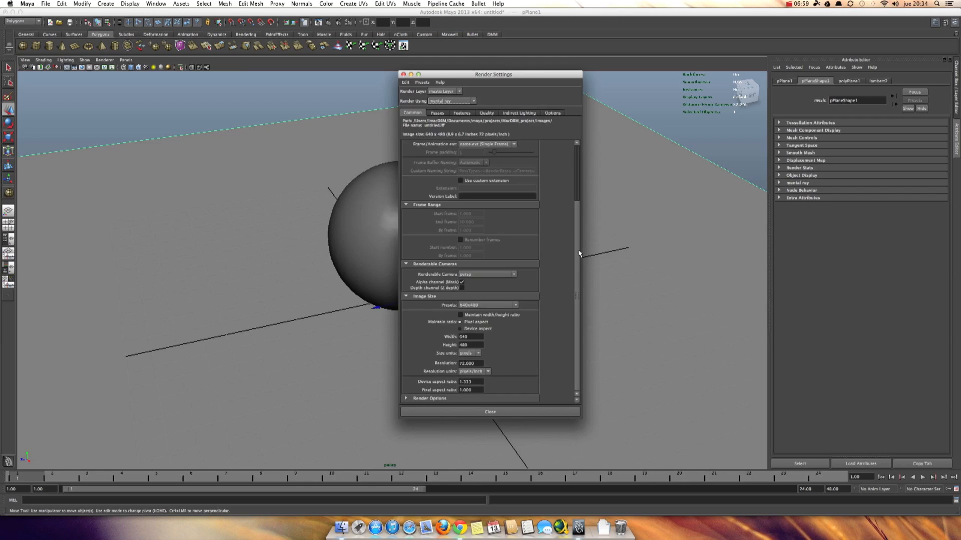
{"action": "left_click", "coordinate": [444, 398]}
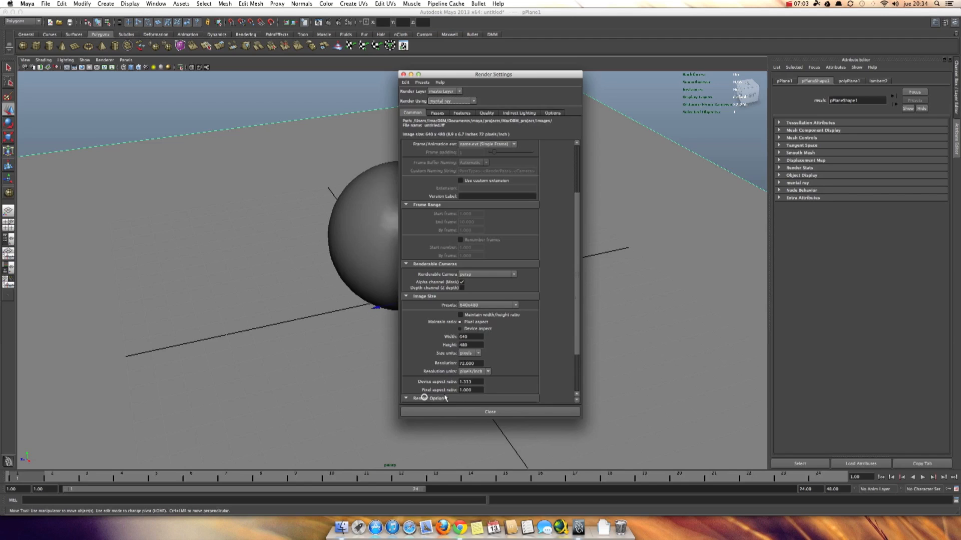
{"action": "left_click_drag", "start_coordinate": [575, 315], "coordinate": [573, 368]}
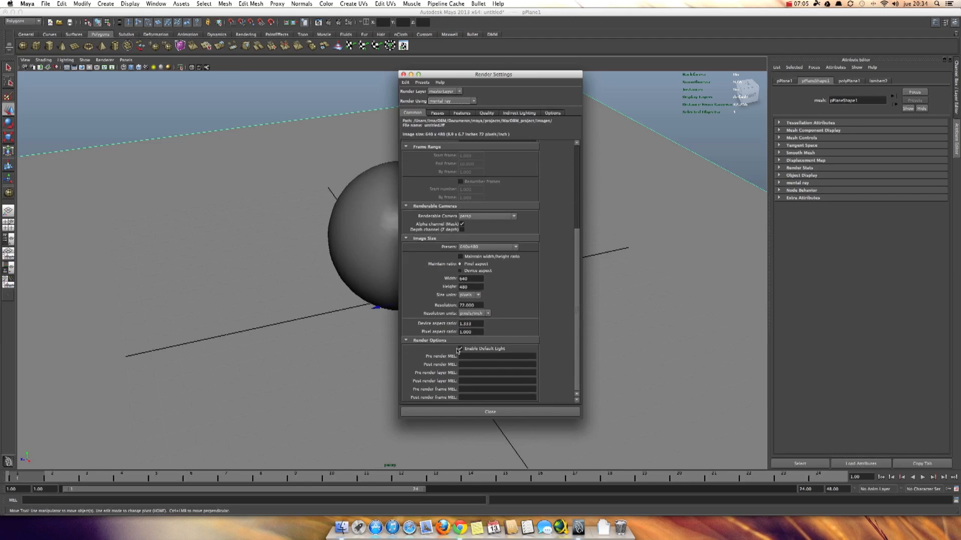
{"action": "left_click", "coordinate": [482, 350]}
Step: Render the perspective view with mental ray and move the Render View window off the sphere
{"action": "left_click", "coordinate": [361, 47]}
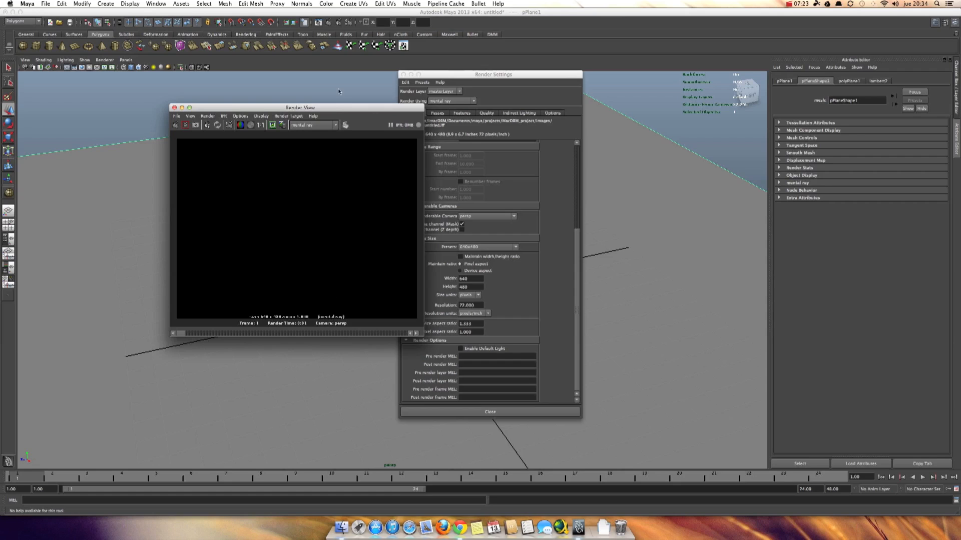
{"action": "left_click_drag", "start_coordinate": [341, 109], "coordinate": [228, 157]}
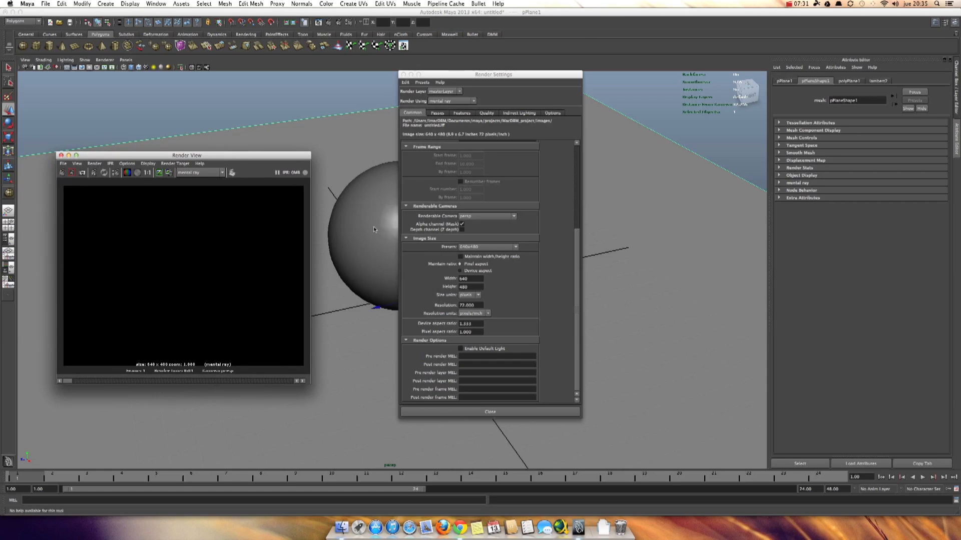
Step: Enable Final Gathering in mental ray's indirect lighting settings
{"action": "left_click", "coordinate": [512, 114]}
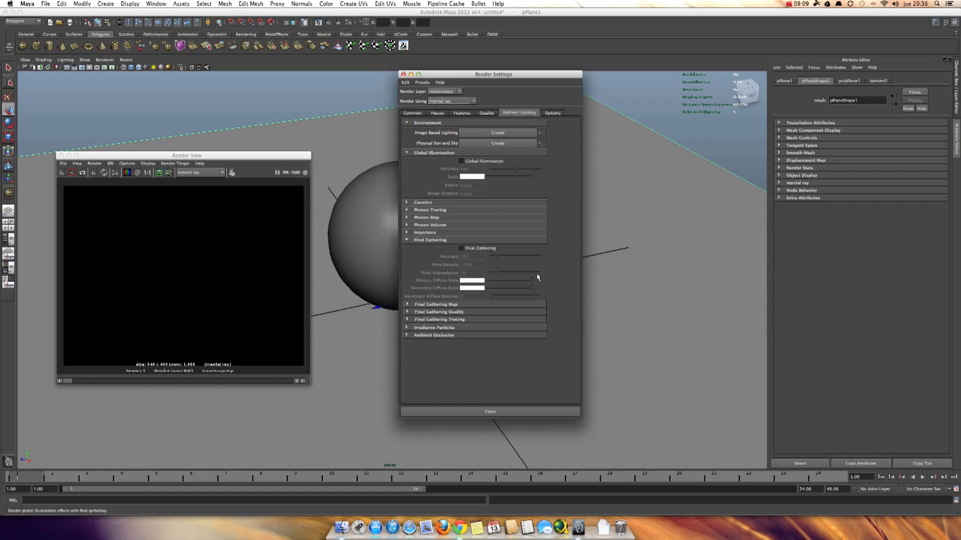
{"action": "left_click", "coordinate": [461, 248]}
{"action": "left_click", "coordinate": [229, 241]}
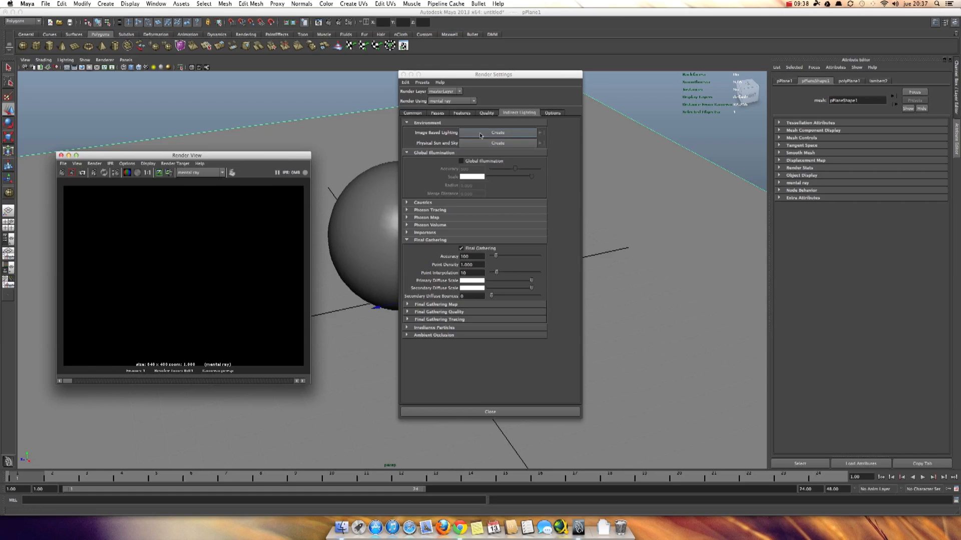
Step: Create an image-based lighting environment and start browsing for its image file
{"action": "left_click", "coordinate": [472, 136]}
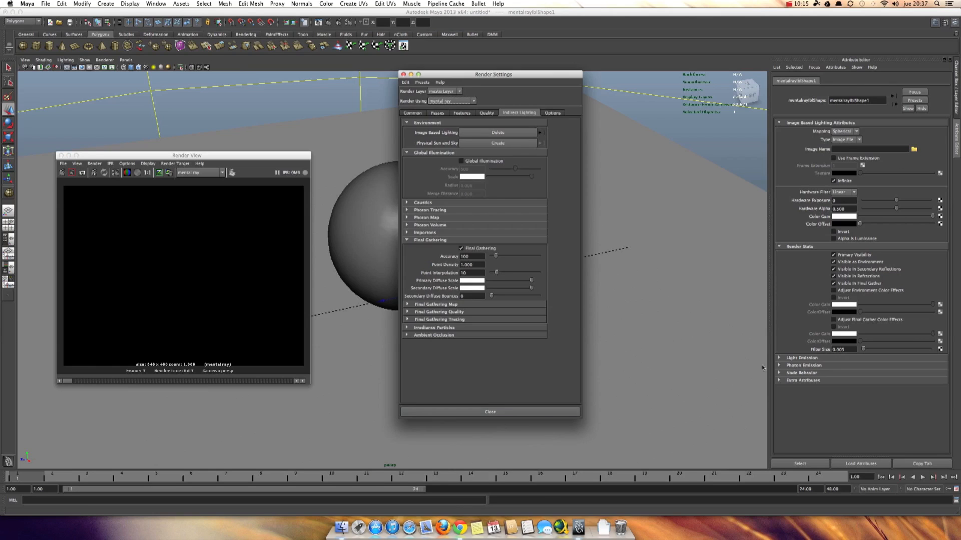
{"action": "left_click", "coordinate": [914, 149]}
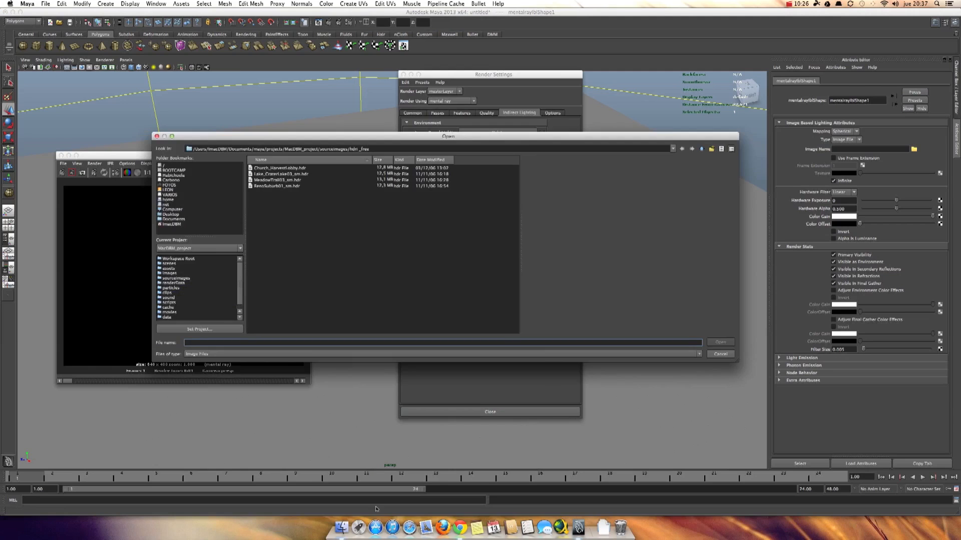
Step: Switch to Chrome to view the bookmarked Free HDR Images page on hdrmill.com, and return to Maya
{"action": "left_click", "coordinate": [459, 526]}
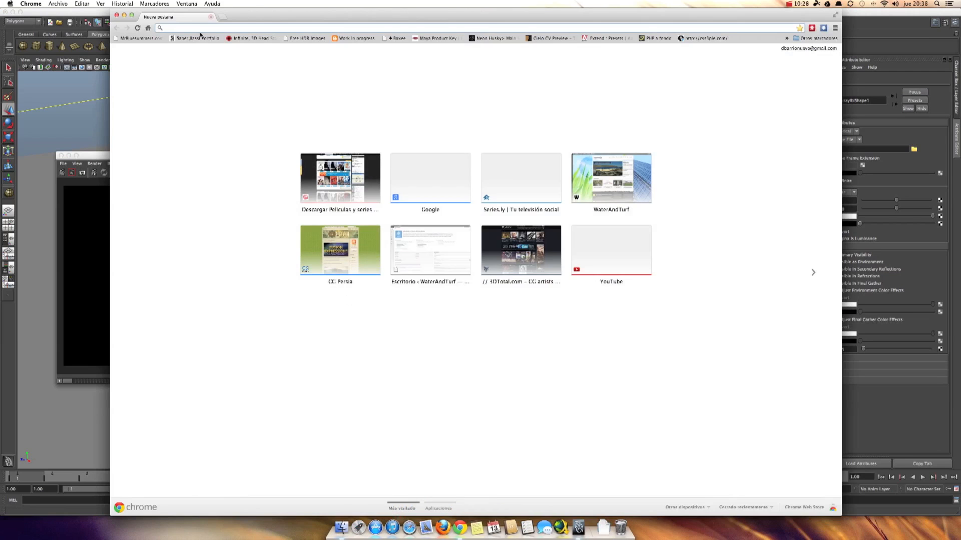
{"action": "left_click", "coordinate": [304, 39]}
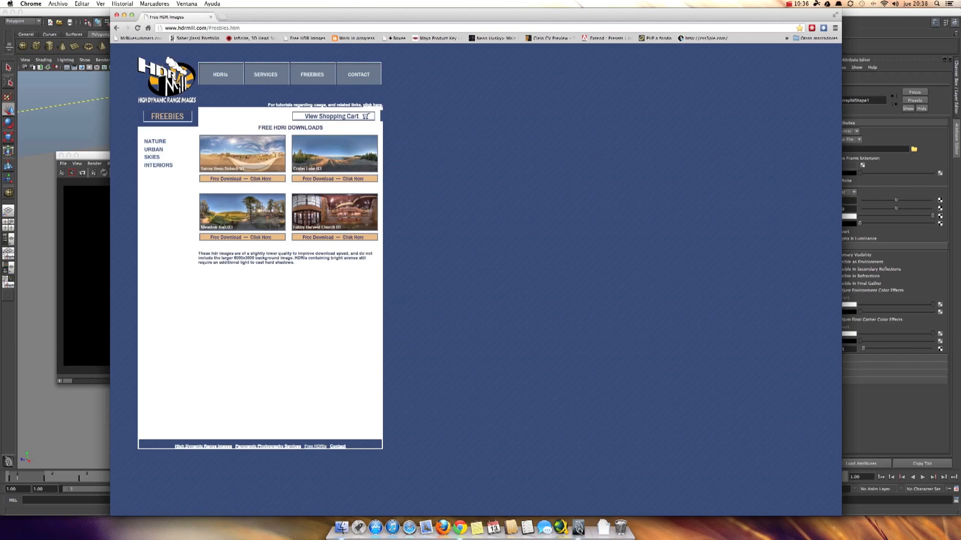
{"action": "left_click", "coordinate": [579, 527]}
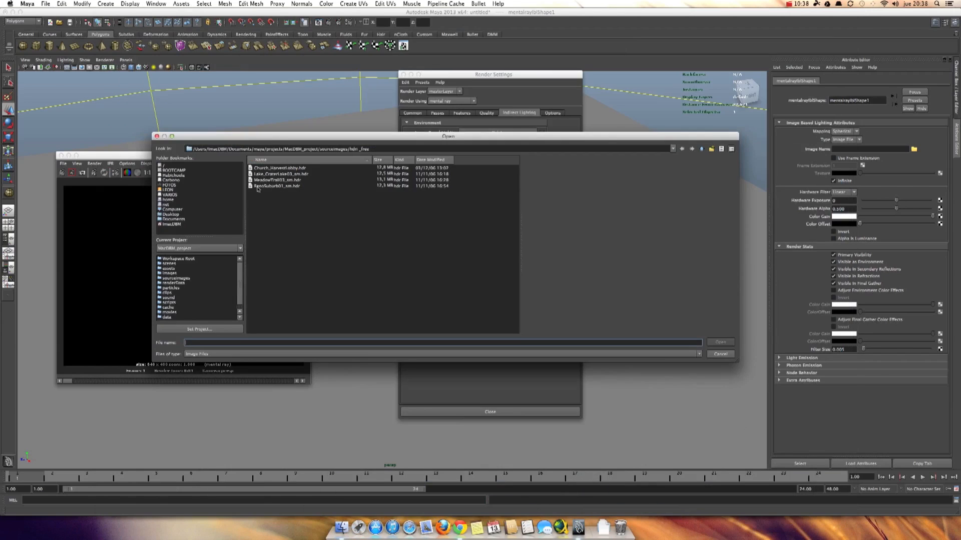
Step: Load the RenoSuburb01_sm.hdr image into the image-based lighting and close the Render Settings and Render View windows
{"action": "left_click", "coordinate": [257, 186]}
{"action": "left_click", "coordinate": [720, 343]}
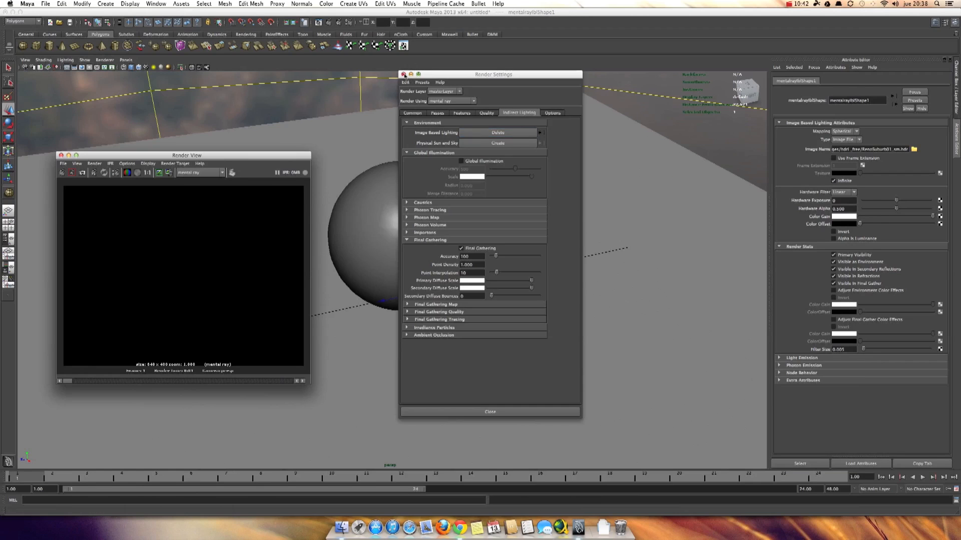
{"action": "left_click", "coordinate": [404, 74]}
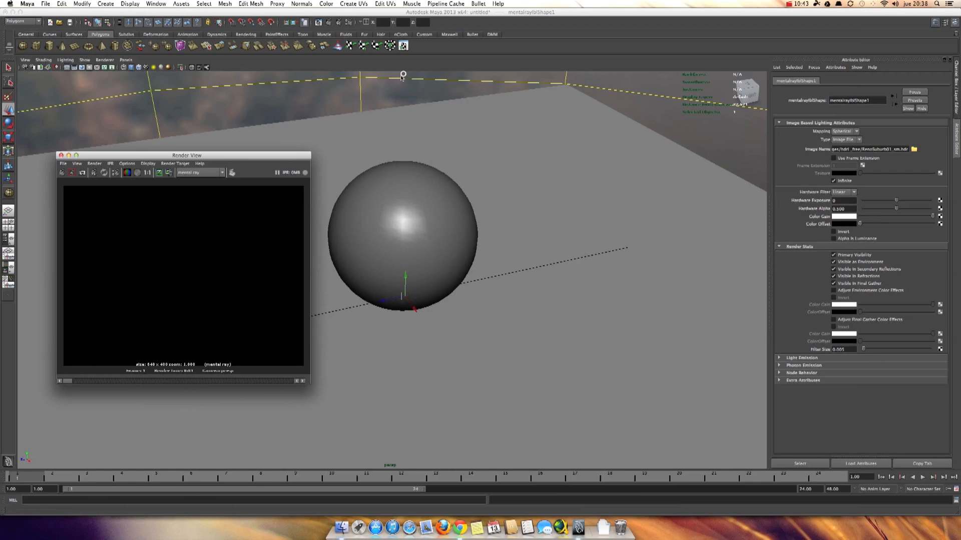
{"action": "left_click", "coordinate": [61, 158]}
Step: Examine the loaded environment image around the sphere and ground plane from several angles and distances
{"action": "left_click_drag", "start_coordinate": [323, 191], "coordinate": [395, 223], "text": "alt"}
{"action": "right_click_drag", "start_coordinate": [385, 226], "coordinate": [568, 243], "text": "alt"}
{"action": "middle_click_drag", "start_coordinate": [568, 242], "coordinate": [489, 272], "text": "alt"}
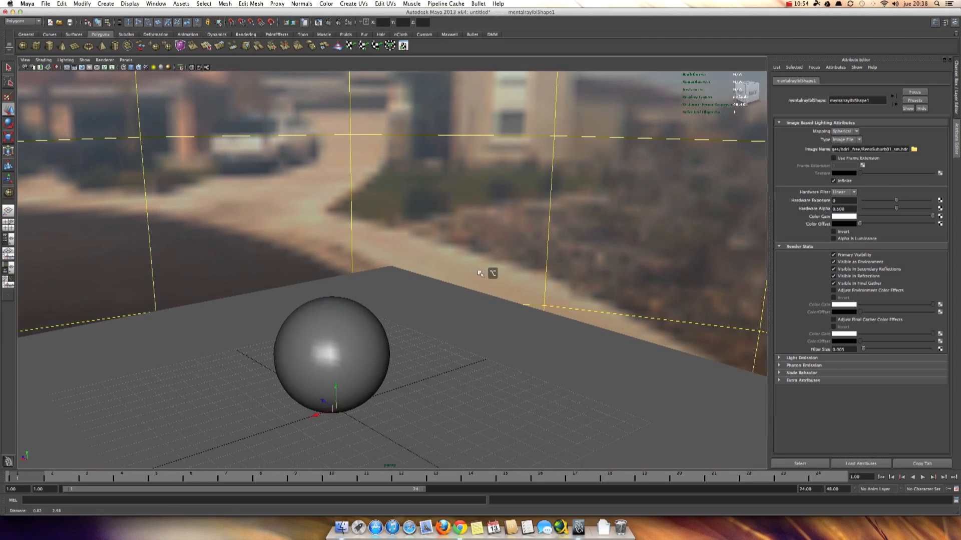
{"action": "right_click_drag", "start_coordinate": [488, 273], "coordinate": [538, 285], "text": "alt"}
{"action": "middle_click_drag", "start_coordinate": [479, 277], "coordinate": [479, 168], "text": "alt"}
{"action": "left_click_drag", "start_coordinate": [480, 167], "coordinate": [435, 193], "text": "alt"}
{"action": "right_click_drag", "start_coordinate": [435, 193], "coordinate": [325, 189], "text": "alt"}
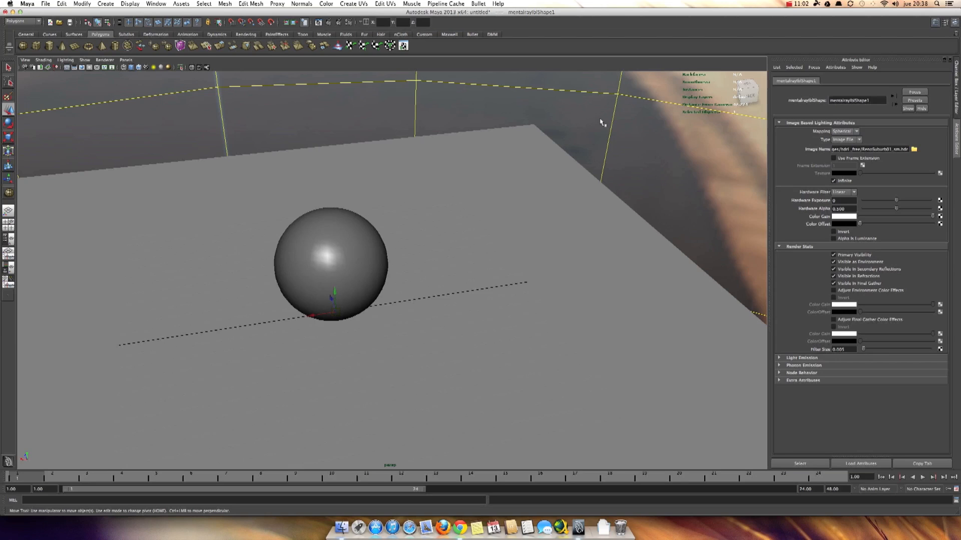
Step: Select the image-based lighting sphere in the scene and collapse its Render Stats attributes
{"action": "left_click", "coordinate": [340, 236]}
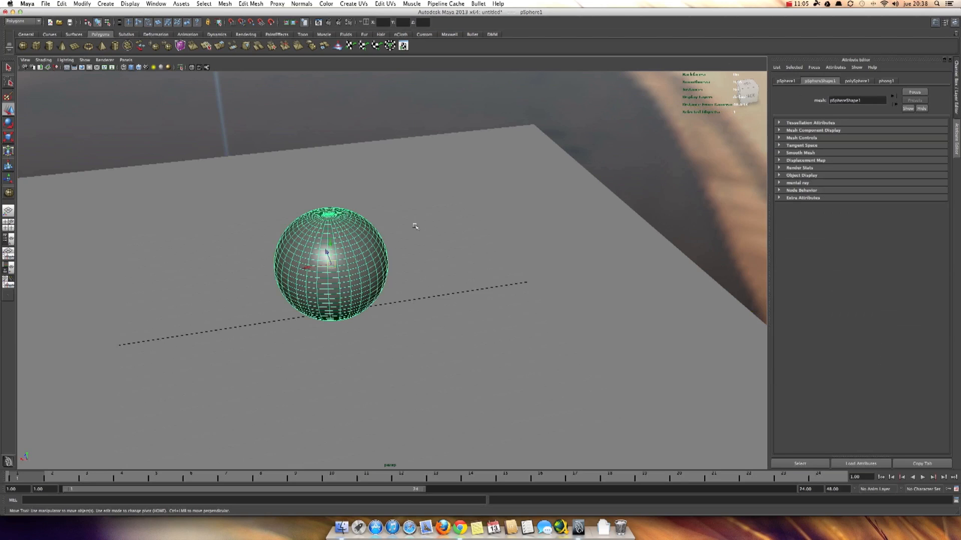
{"action": "left_click", "coordinate": [466, 156]}
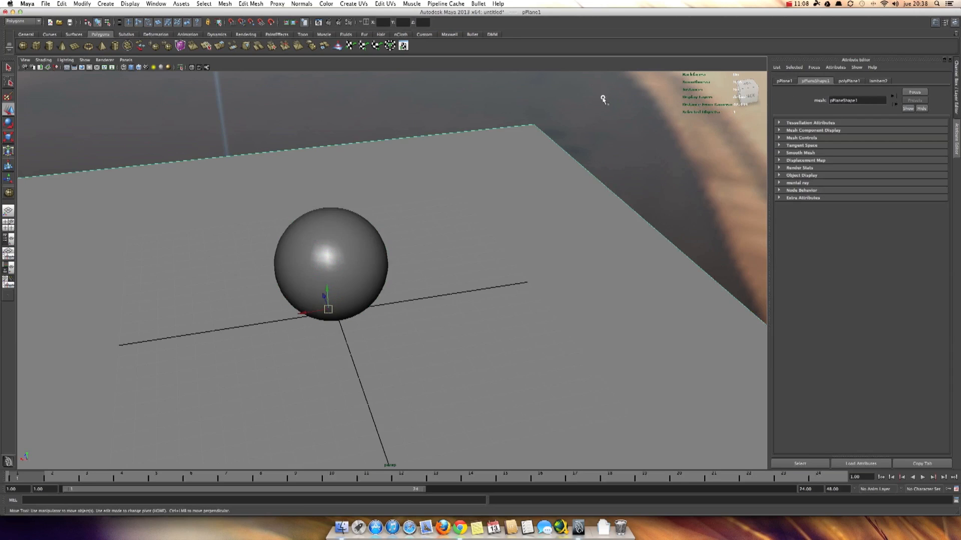
{"action": "left_click", "coordinate": [724, 158]}
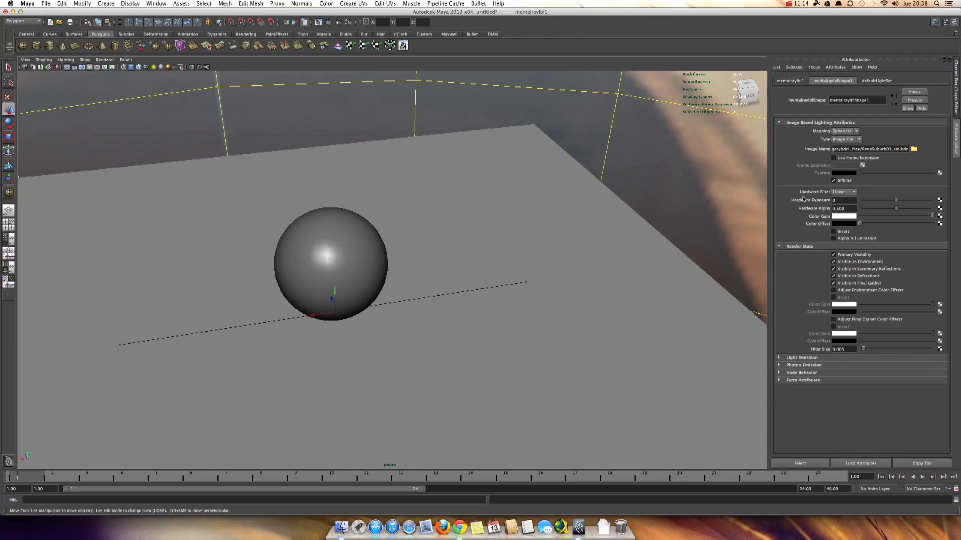
{"action": "left_click", "coordinate": [789, 246]}
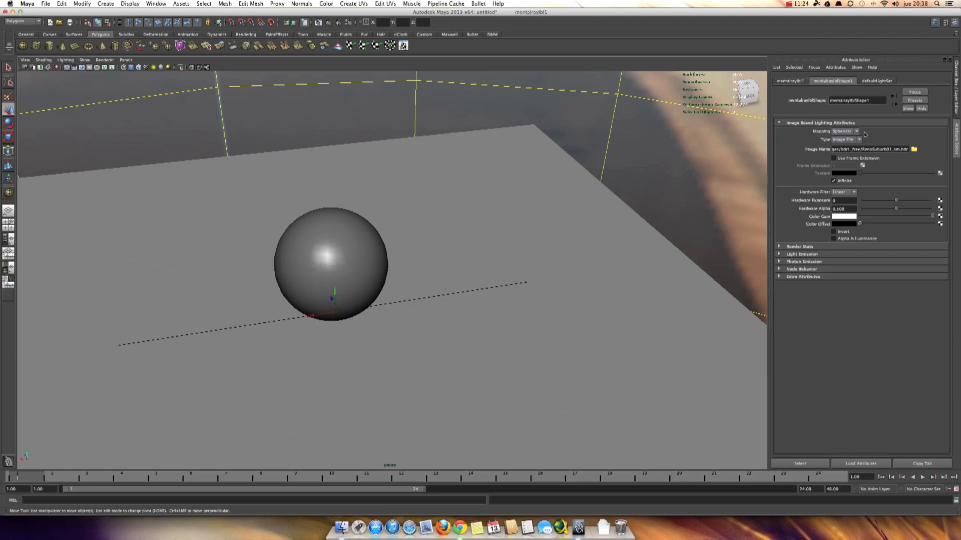
Step: Try the other mapping option on the image-based lighting sphere and view the environment from outside
{"action": "right_click_drag", "start_coordinate": [643, 170], "coordinate": [366, 152], "text": "alt"}
{"action": "mouse_move", "coordinate": [365, 153]}
{"action": "left_mouse_down", "text": "alt"}
{"action": "mouse_move", "coordinate": [373, 142]}
{"action": "mouse_move", "coordinate": [351, 143]}
{"action": "mouse_move", "coordinate": [351, 156]}
{"action": "left_mouse_up", "text": "alt"}
{"action": "middle_click_drag", "start_coordinate": [351, 156], "coordinate": [333, 185], "text": "alt"}
{"action": "left_click_drag", "start_coordinate": [332, 185], "coordinate": [251, 191], "text": "alt"}
{"action": "right_click_drag", "start_coordinate": [251, 190], "coordinate": [389, 202], "text": "alt"}
{"action": "middle_click_drag", "start_coordinate": [389, 202], "coordinate": [431, 221], "text": "alt"}
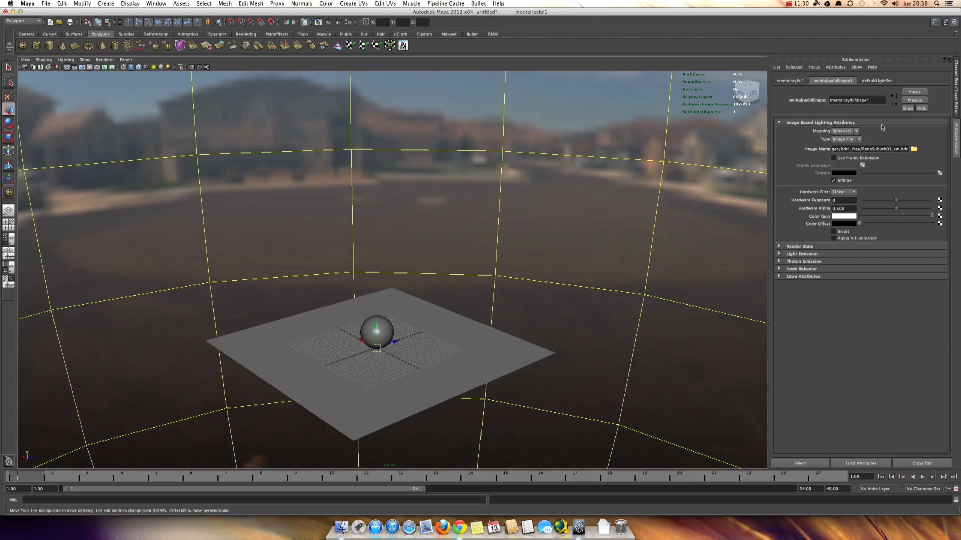
{"action": "left_click", "coordinate": [839, 132]}
{"action": "left_click", "coordinate": [840, 139]}
{"action": "right_click_drag", "start_coordinate": [525, 150], "coordinate": [6, 169], "text": "alt"}
{"action": "left_click_drag", "start_coordinate": [5, 169], "coordinate": [217, 167], "text": "alt"}
Step: Set the environment image's mapping back to Spherical and inspect it from around the outside
{"action": "left_click", "coordinate": [843, 131]}
{"action": "left_click", "coordinate": [840, 128]}
{"action": "left_click_drag", "start_coordinate": [476, 182], "coordinate": [644, 176], "text": "alt"}
{"action": "left_click_drag", "start_coordinate": [536, 283], "coordinate": [504, 285], "text": "alt"}
{"action": "left_click", "coordinate": [844, 131]}
{"action": "left_click", "coordinate": [851, 138]}
{"action": "left_click_drag", "start_coordinate": [562, 224], "coordinate": [532, 221], "text": "alt"}
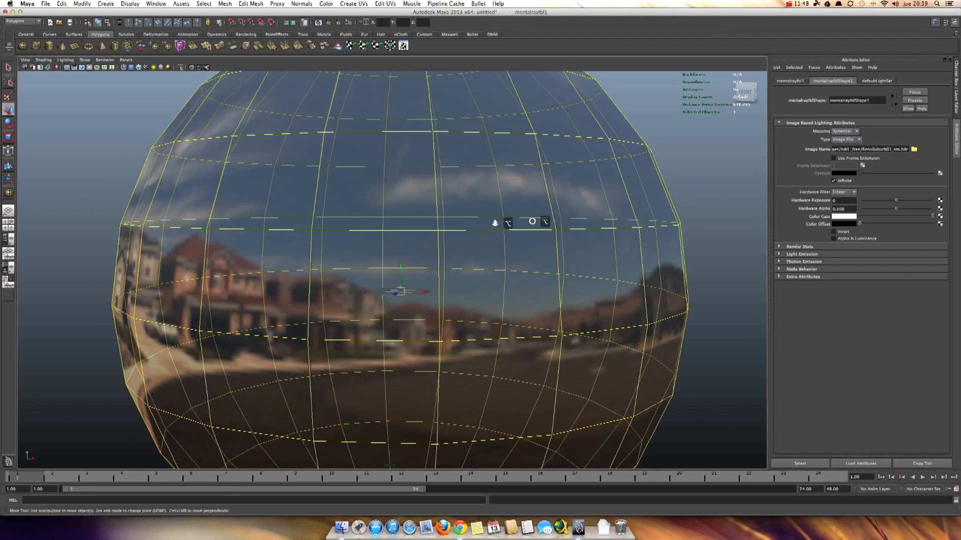
Step: Examine the sphere and ground plane up close from inside the environment sphere
{"action": "right_click_drag", "start_coordinate": [494, 223], "coordinate": [905, 274], "text": "alt"}
{"action": "right_click_drag", "start_coordinate": [540, 356], "coordinate": [675, 393], "text": "alt"}
{"action": "middle_click_drag", "start_coordinate": [550, 358], "coordinate": [501, 214], "text": "alt"}
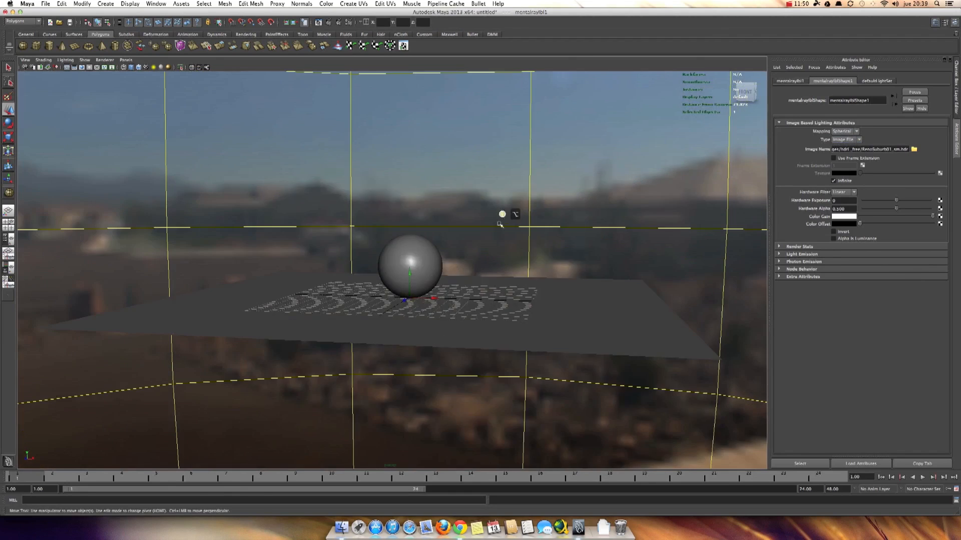
{"action": "left_click_drag", "start_coordinate": [502, 214], "coordinate": [510, 249], "text": "alt"}
{"action": "right_click_drag", "start_coordinate": [509, 249], "coordinate": [660, 273], "text": "alt"}
{"action": "middle_click_drag", "start_coordinate": [543, 265], "coordinate": [524, 259], "text": "alt"}
{"action": "left_click_drag", "start_coordinate": [524, 259], "coordinate": [522, 251], "text": "alt"}
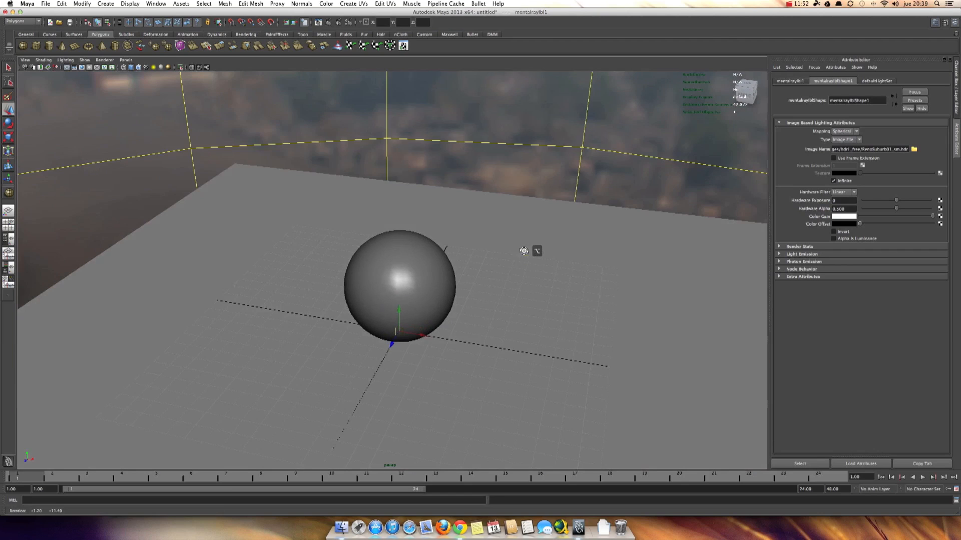
{"action": "right_click_drag", "start_coordinate": [521, 251], "coordinate": [605, 254], "text": "alt"}
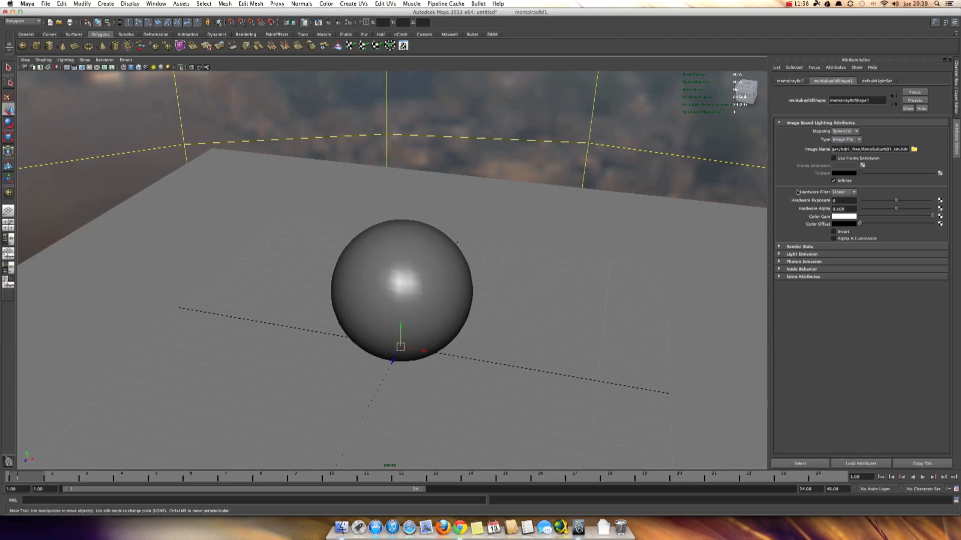
Step: Review the hardware filter options of the image-based lighting, keeping Linear, and look at the background
{"action": "left_click", "coordinate": [839, 193]}
{"action": "left_click", "coordinate": [838, 204]}
{"action": "left_click_drag", "start_coordinate": [609, 216], "coordinate": [481, 193], "text": "alt"}
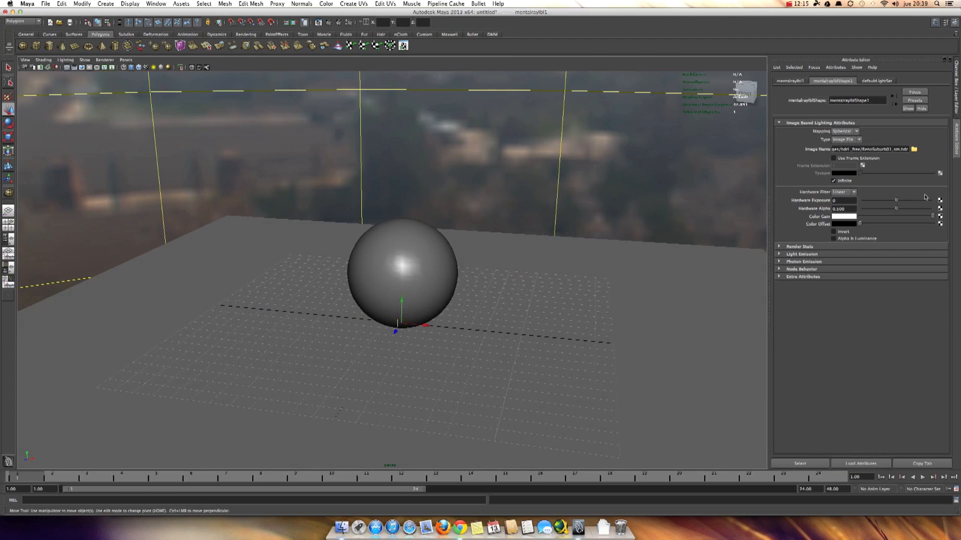
Step: Raise the environment's hardware alpha to about 0.64 and set its hardware exposure to 0 while checking the background
{"action": "left_click_drag", "start_coordinate": [896, 200], "coordinate": [905, 209]}
{"action": "left_click_drag", "start_coordinate": [629, 165], "coordinate": [736, 176], "text": "alt"}
{"action": "right_click_drag", "start_coordinate": [736, 176], "coordinate": [874, 182], "text": "alt"}
{"action": "middle_click_drag", "start_coordinate": [648, 164], "coordinate": [651, 228], "text": "alt"}
{"action": "left_click_drag", "start_coordinate": [651, 228], "coordinate": [589, 216], "text": "alt"}
{"action": "mouse_move", "coordinate": [902, 199]}
{"action": "left_mouse_down"}
{"action": "mouse_move", "coordinate": [924, 205]}
{"action": "mouse_move", "coordinate": [872, 204]}
{"action": "mouse_move", "coordinate": [898, 205]}
{"action": "left_mouse_up"}
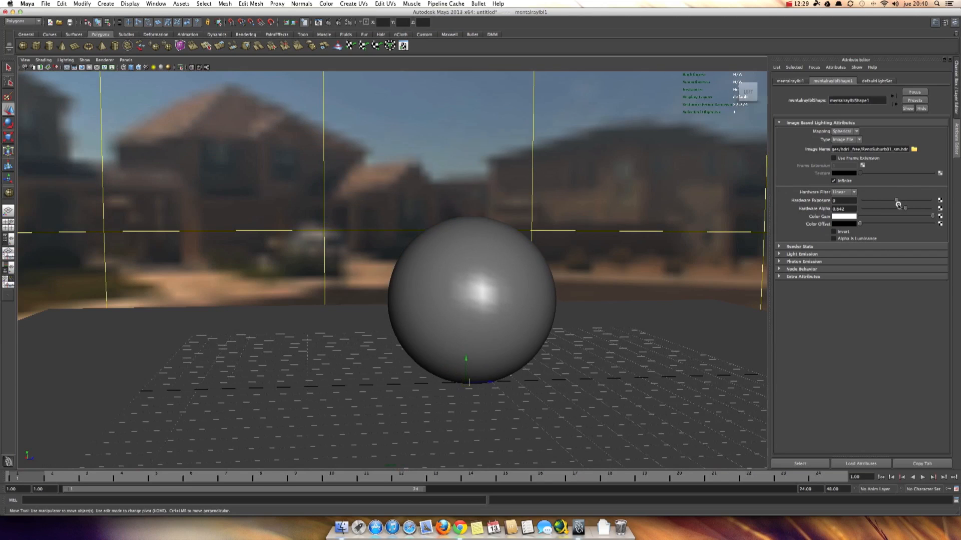
Step: Render the scene, re-render it with a higher hardware exposure, and set the environment's hardware exposure to 2
{"action": "left_click", "coordinate": [338, 23]}
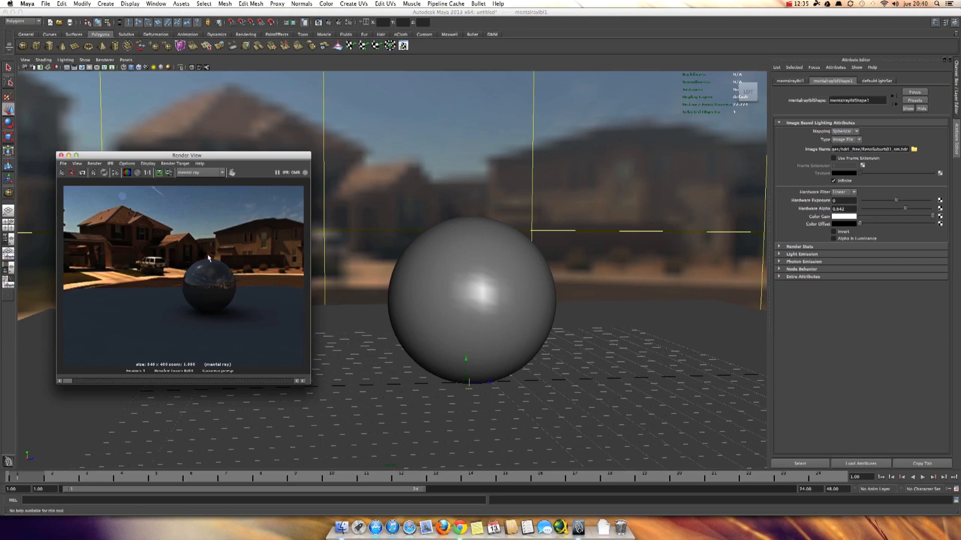
{"action": "left_click_drag", "start_coordinate": [896, 200], "coordinate": [912, 200]}
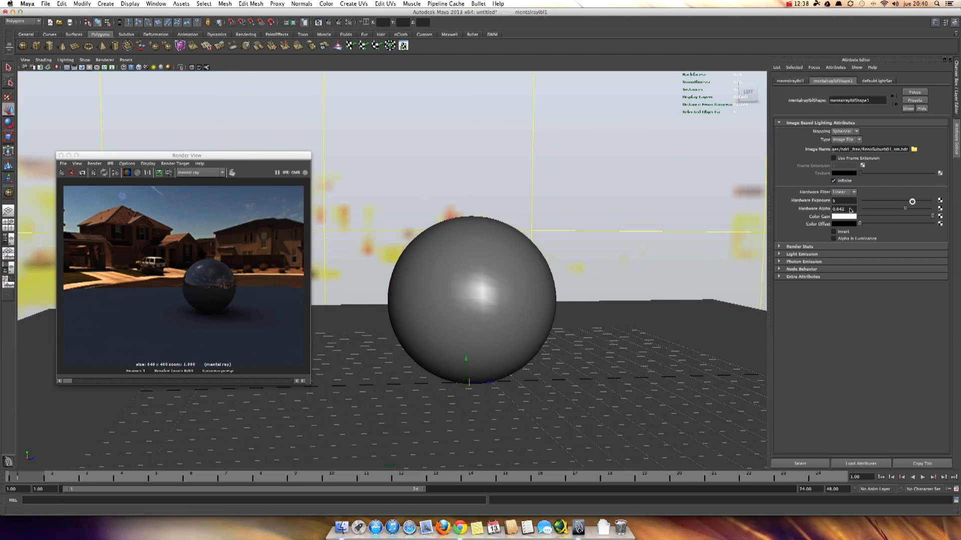
{"action": "left_click", "coordinate": [63, 173]}
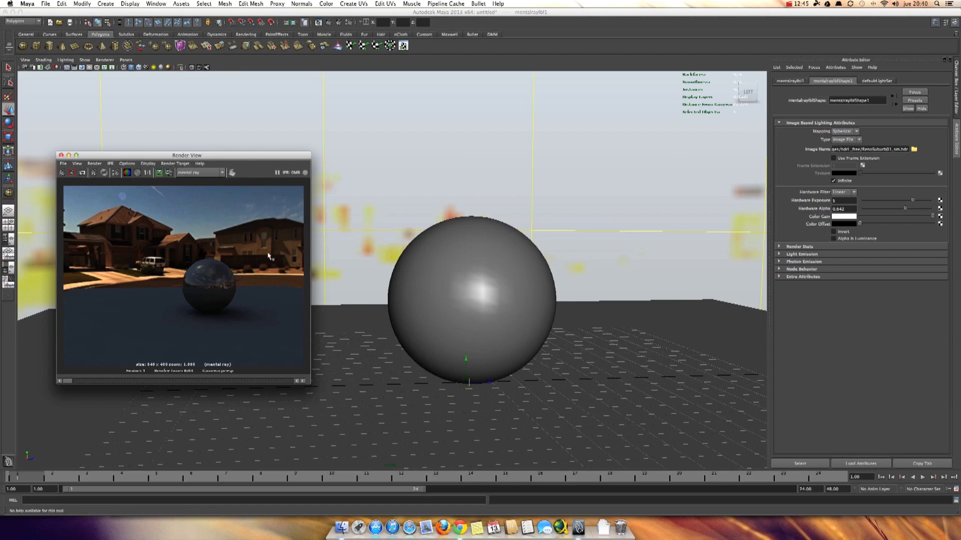
{"action": "left_click_drag", "start_coordinate": [911, 200], "coordinate": [905, 200]}
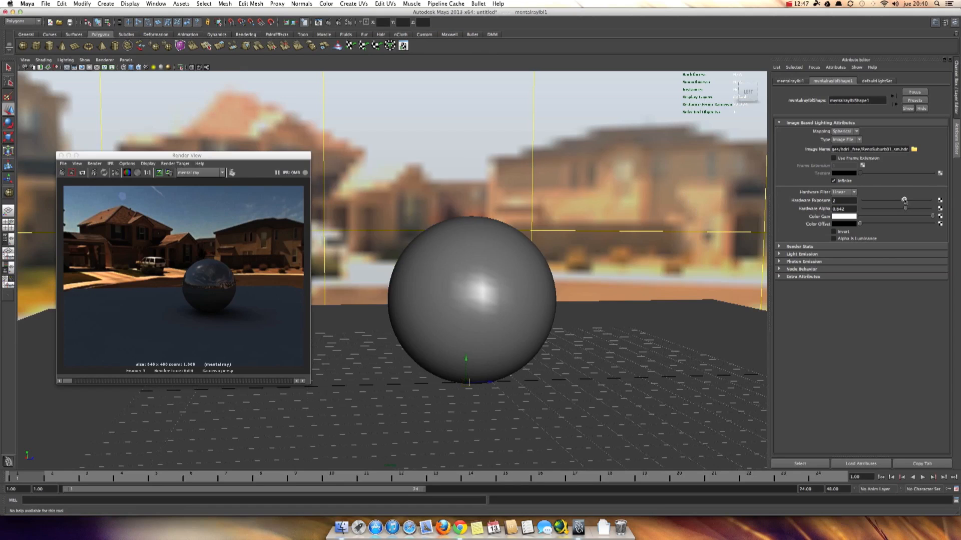
Step: Render the sphere and ground from a raised viewpoint, and start an interactive IPR render of a region around them
{"action": "left_click_drag", "start_coordinate": [350, 313], "coordinate": [391, 299], "text": "alt"}
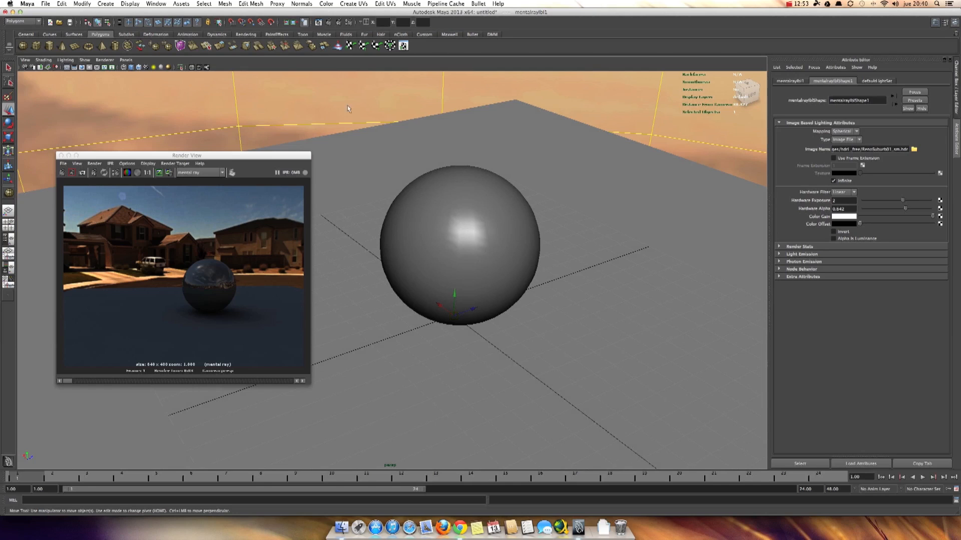
{"action": "left_click", "coordinate": [62, 172]}
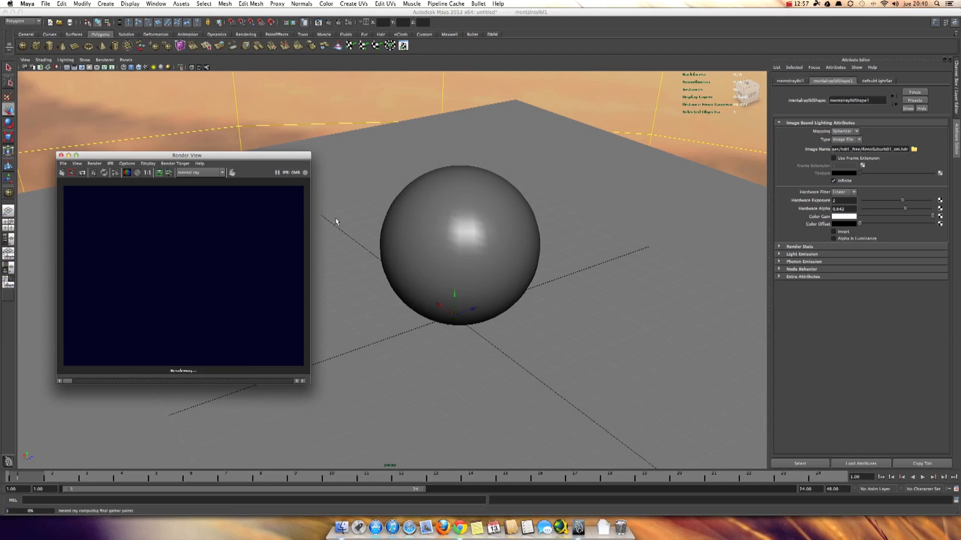
{"action": "left_click", "coordinate": [94, 173]}
{"action": "left_click_drag", "start_coordinate": [99, 200], "coordinate": [302, 353]}
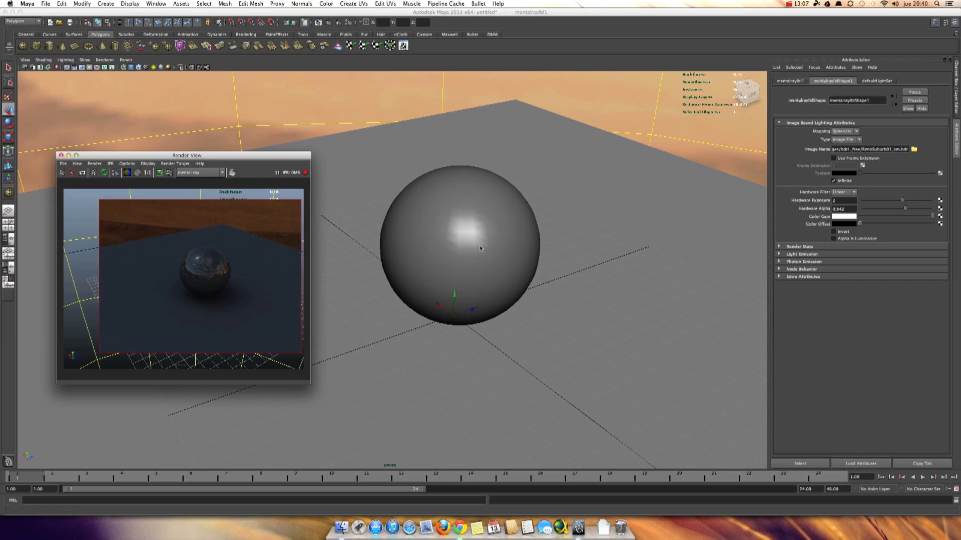
Step: Try the environment's color gain at a value well above 1 and at 0.5, comparing the interactive render
{"action": "left_click", "coordinate": [842, 217]}
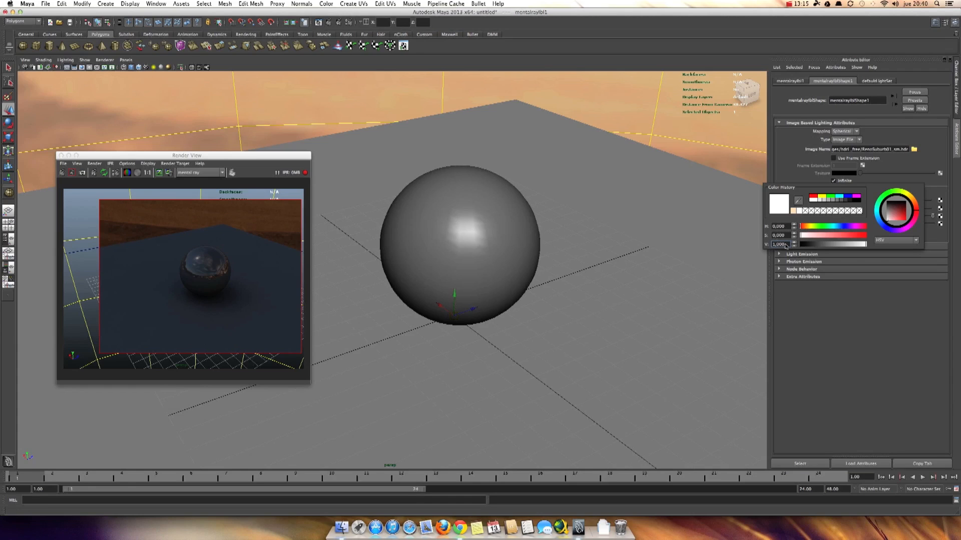
{"action": "left_click_drag", "start_coordinate": [784, 246], "coordinate": [761, 245]}
{"action": "type", "text": "0,5"}
{"action": "key", "text": "Return"}
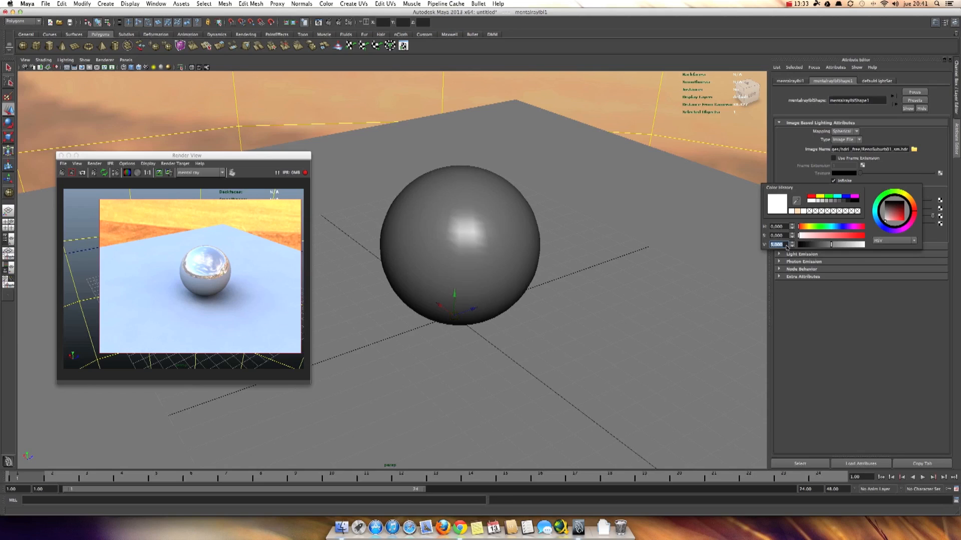
{"action": "type", "text": "0"}
{"action": "key", "text": "Return"}
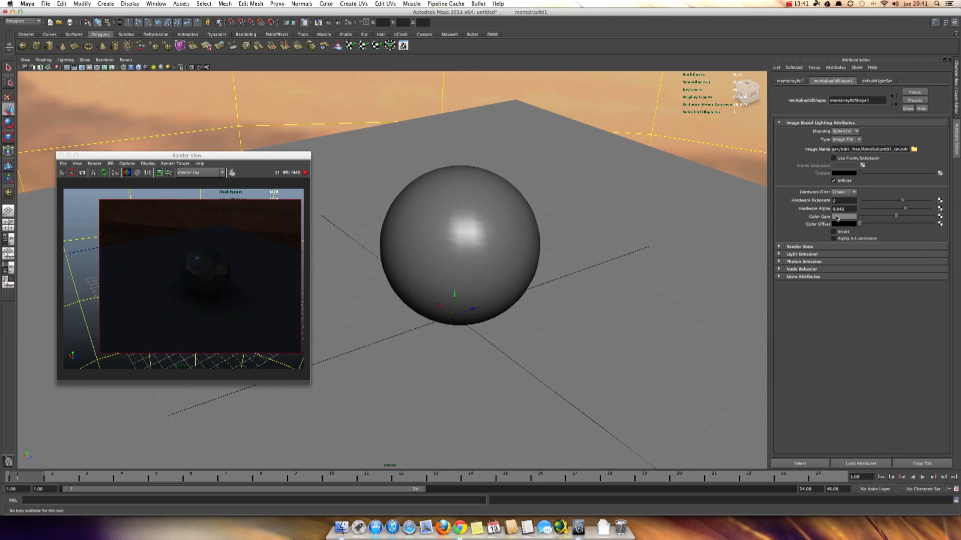
Step: Try a color gain brightness above 1 on the environment and return it to 1
{"action": "left_click", "coordinate": [837, 218]}
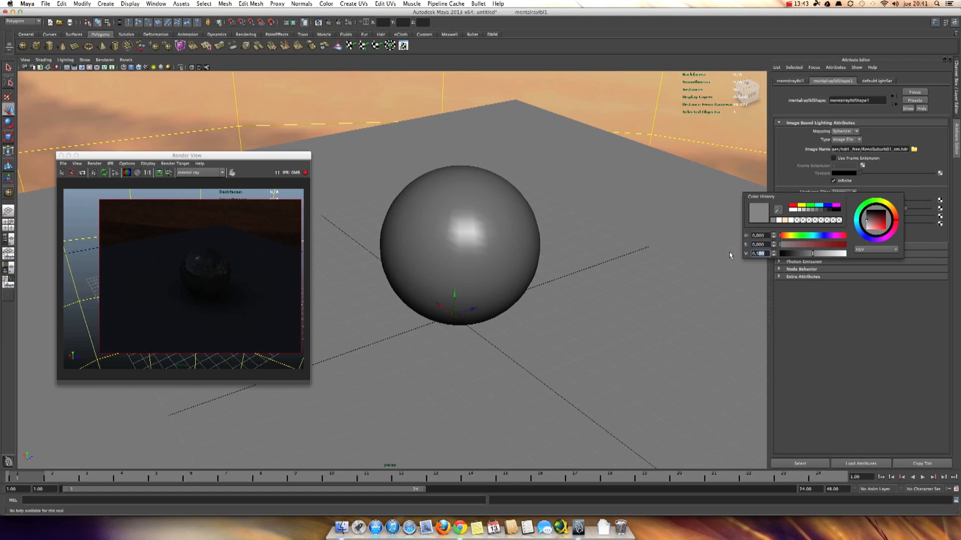
{"action": "key", "text": "BackSpace"}
{"action": "key", "text": "BackSpace"}
{"action": "key", "text": "BackSpace"}
{"action": "key", "text": "BackSpace"}
{"action": "type", "text": "1"}
{"action": "key", "text": "Return"}
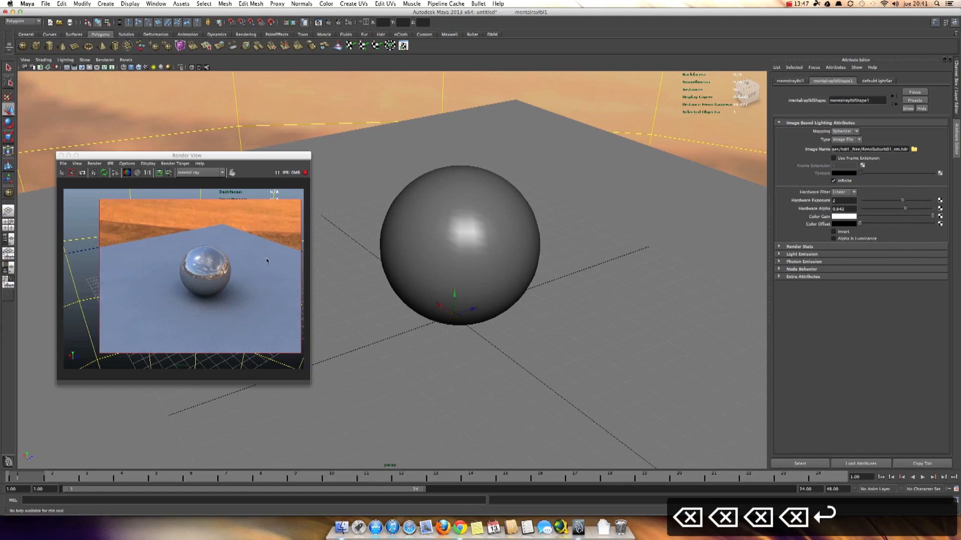
{"action": "left_click", "coordinate": [842, 218]}
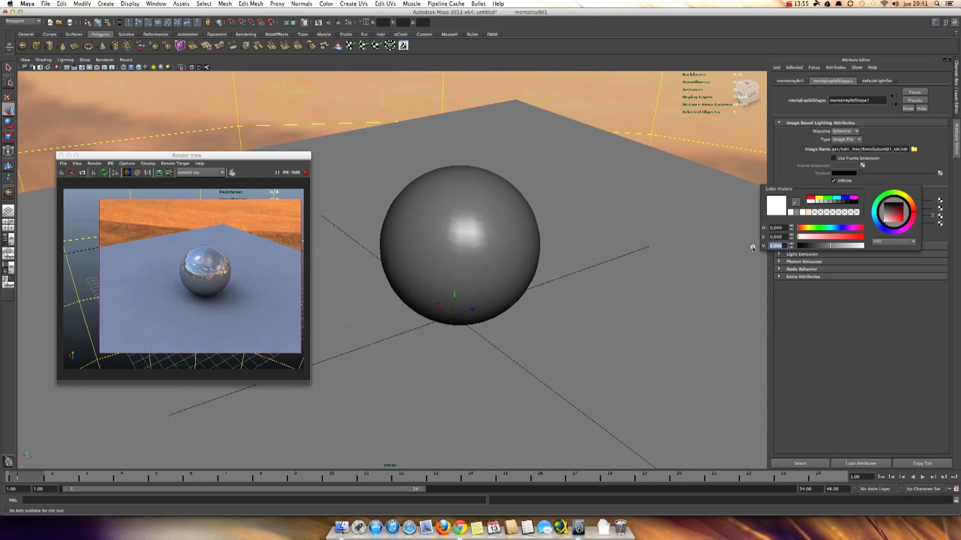
{"action": "key", "text": "Return"}
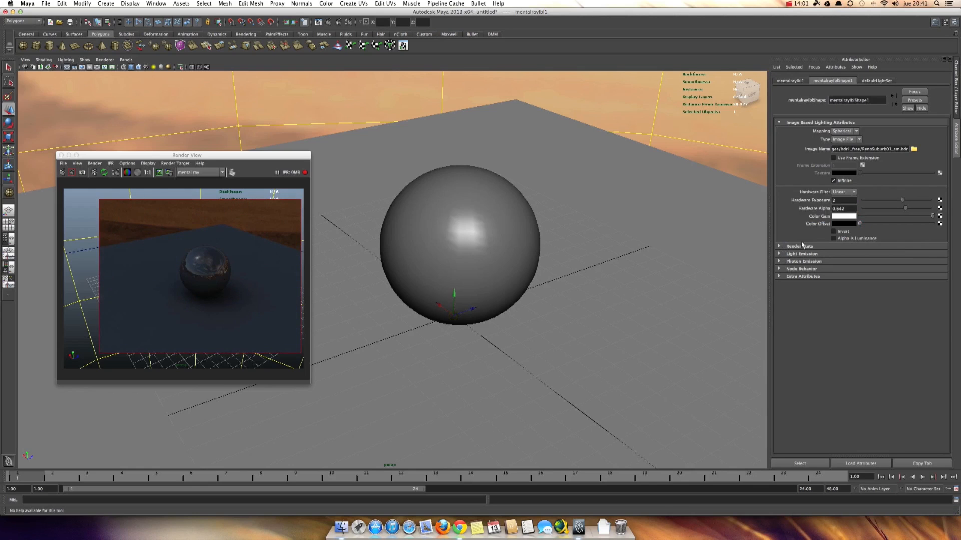
Step: In the environment's render stats, switch Primary Visibility and Visible as Environment off and on in turn, comparing the render
{"action": "left_click", "coordinate": [791, 246]}
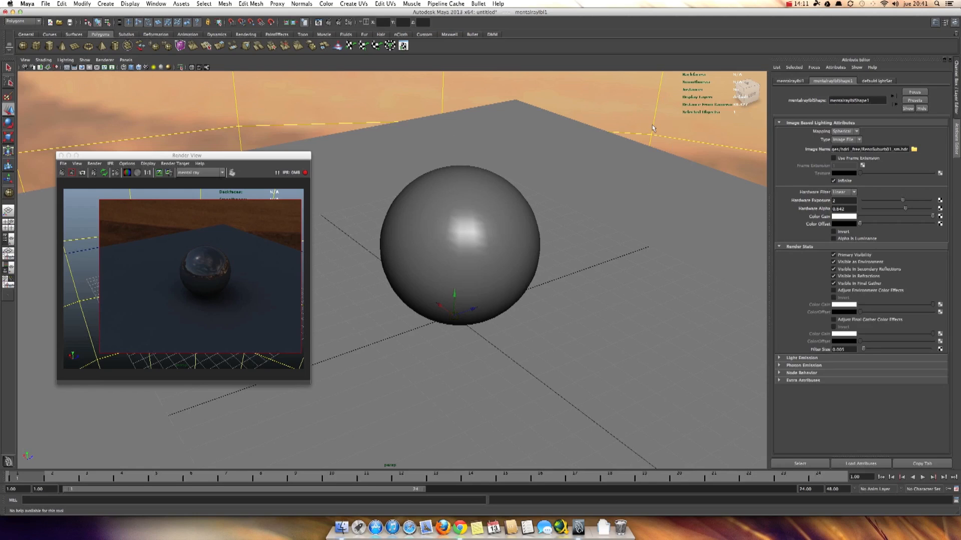
{"action": "left_click", "coordinate": [833, 254]}
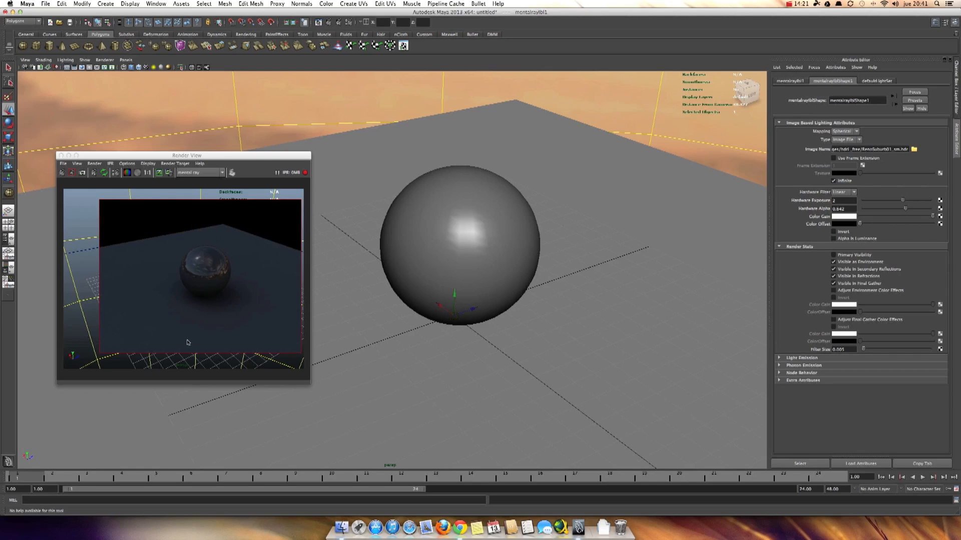
{"action": "left_click", "coordinate": [833, 255]}
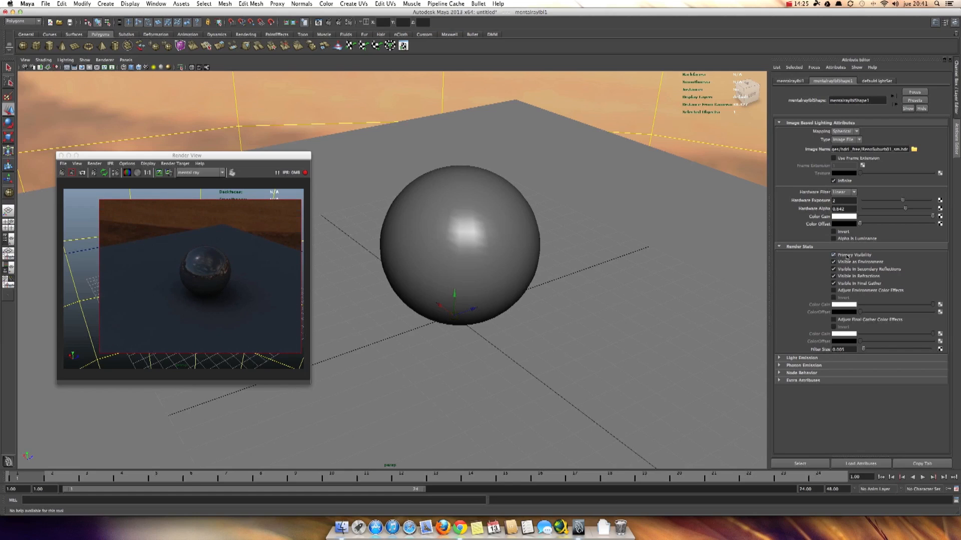
{"action": "left_click", "coordinate": [847, 262]}
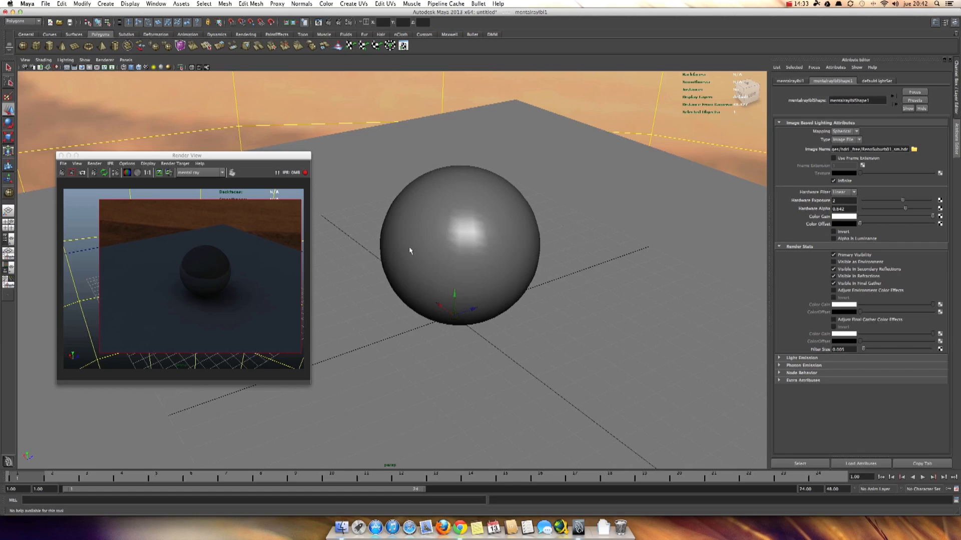
{"action": "left_click", "coordinate": [857, 261]}
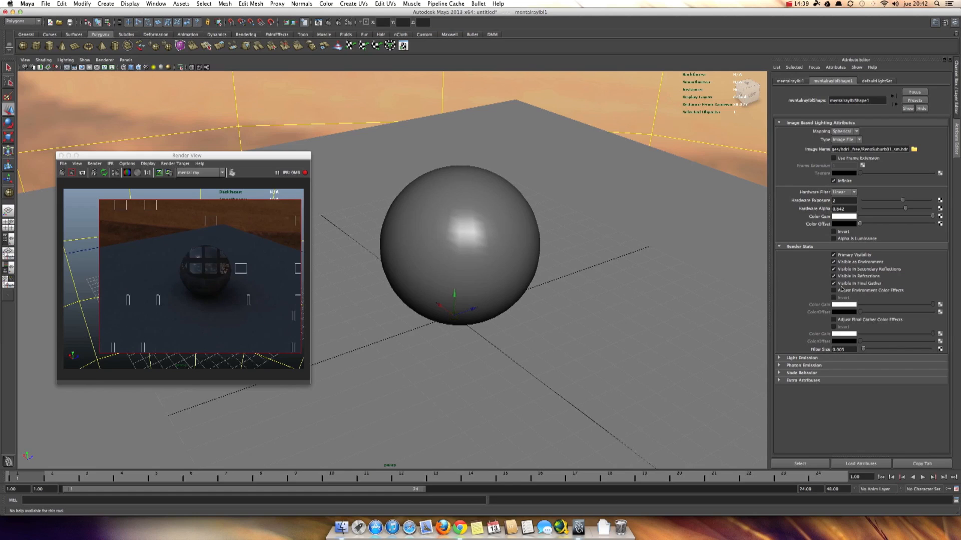
Step: Switch the environment's Visible in Final Gather option off to compare the render, and enable it again
{"action": "left_click", "coordinate": [894, 272]}
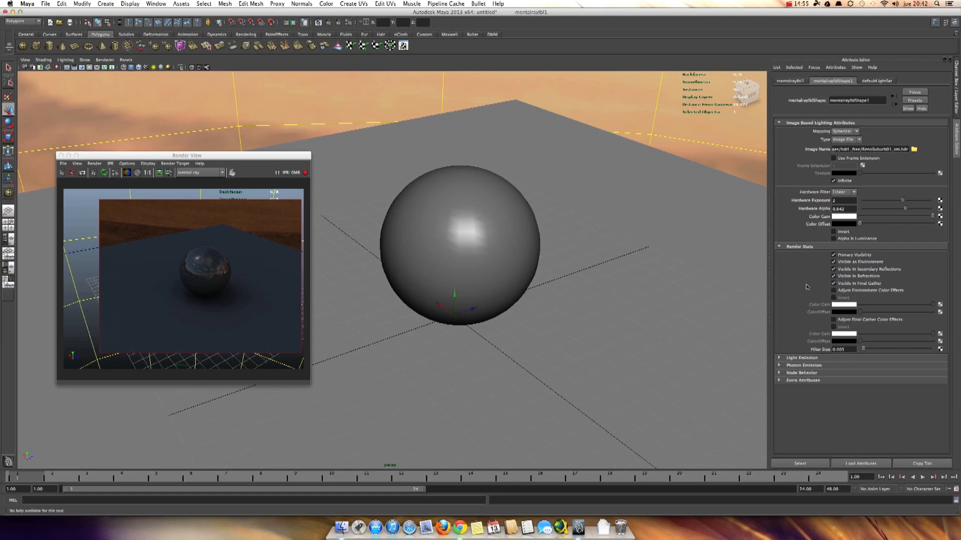
{"action": "left_click", "coordinate": [852, 283]}
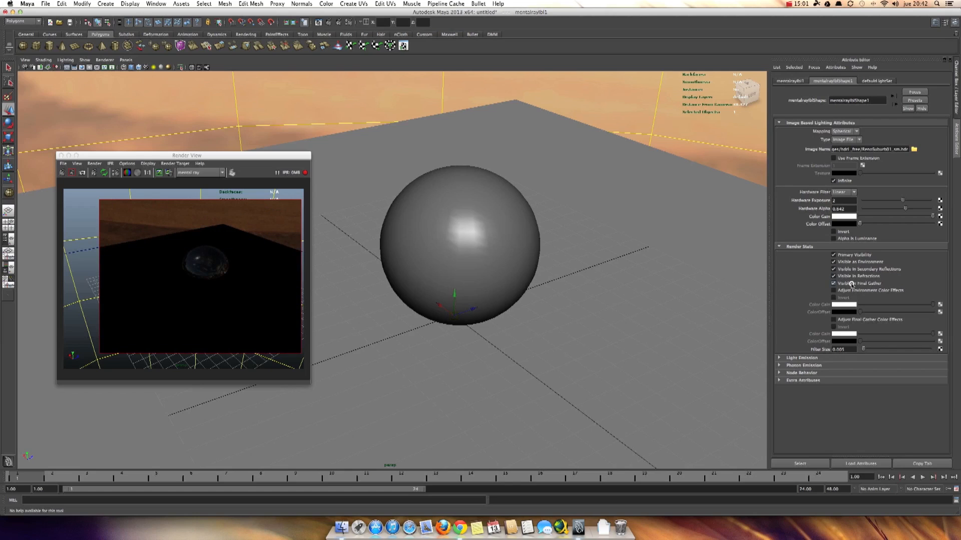
{"action": "left_click", "coordinate": [851, 284]}
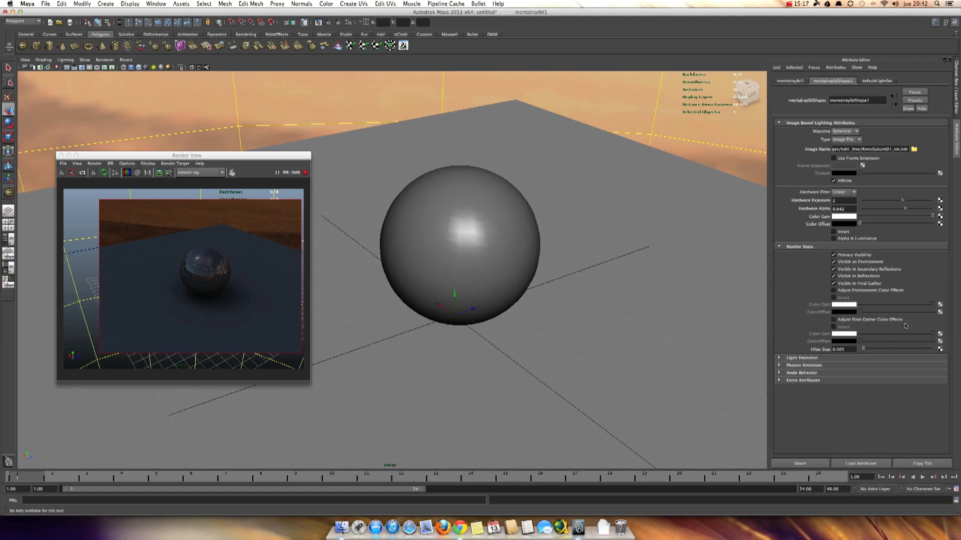
Step: Enable Adjust Final Gather Color Effects and raise the final gather color gain above 1 to brighten the lighting
{"action": "left_click", "coordinate": [885, 322]}
{"action": "left_click", "coordinate": [843, 334]}
{"action": "double_click", "coordinate": [788, 361]}
{"action": "left_click", "coordinate": [789, 363]}
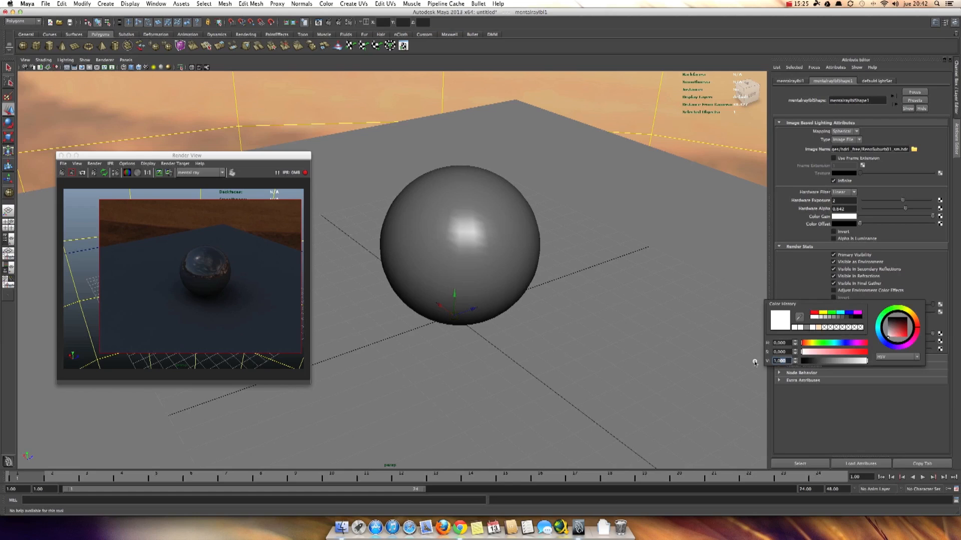
{"action": "key", "text": "BackSpace"}
{"action": "key", "text": "BackSpace"}
{"action": "key", "text": "BackSpace"}
{"action": "key", "text": "BackSpace"}
{"action": "key", "text": "BackSpace"}
{"action": "key", "text": "Return"}
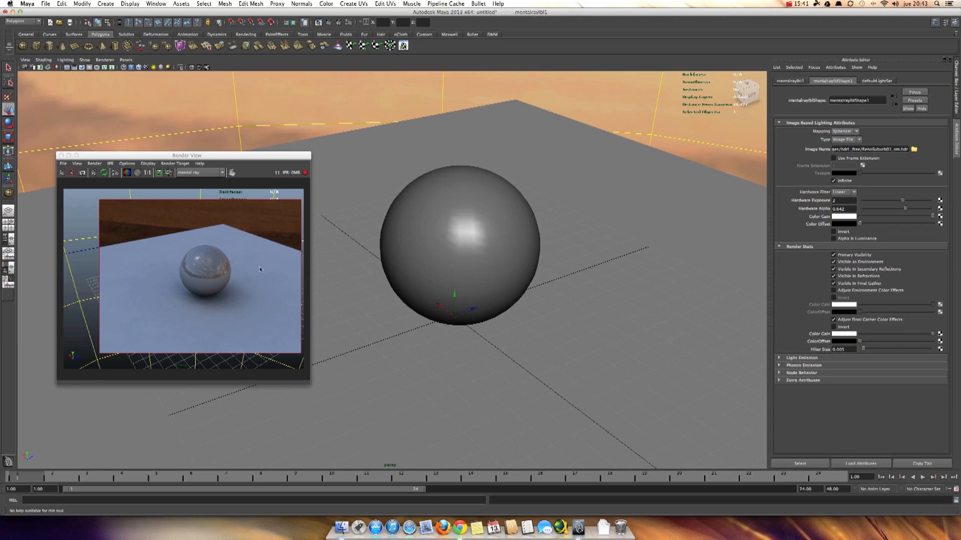
Step: Try tinting the final gather color offset red, and change it to a pale orange
{"action": "left_click", "coordinate": [845, 341]}
{"action": "left_click", "coordinate": [846, 341]}
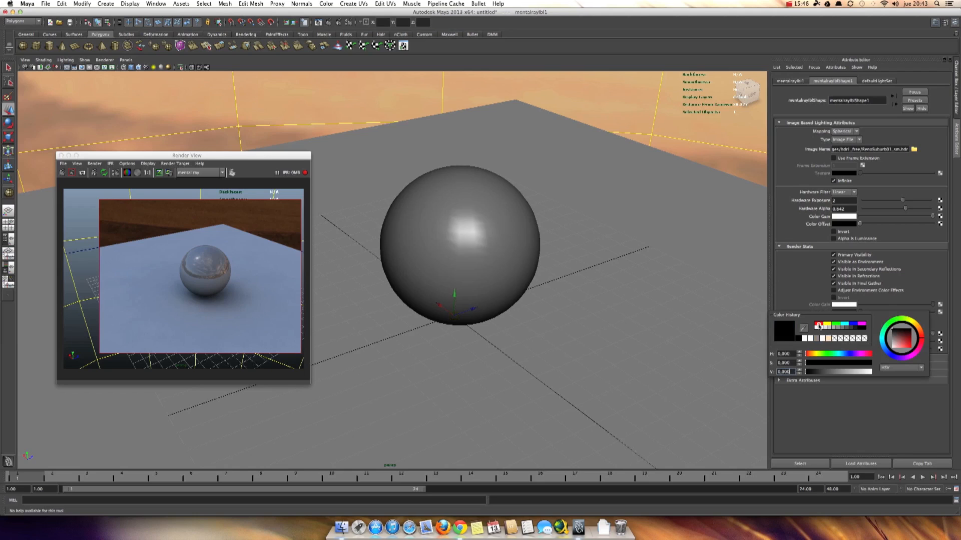
{"action": "left_click", "coordinate": [818, 325]}
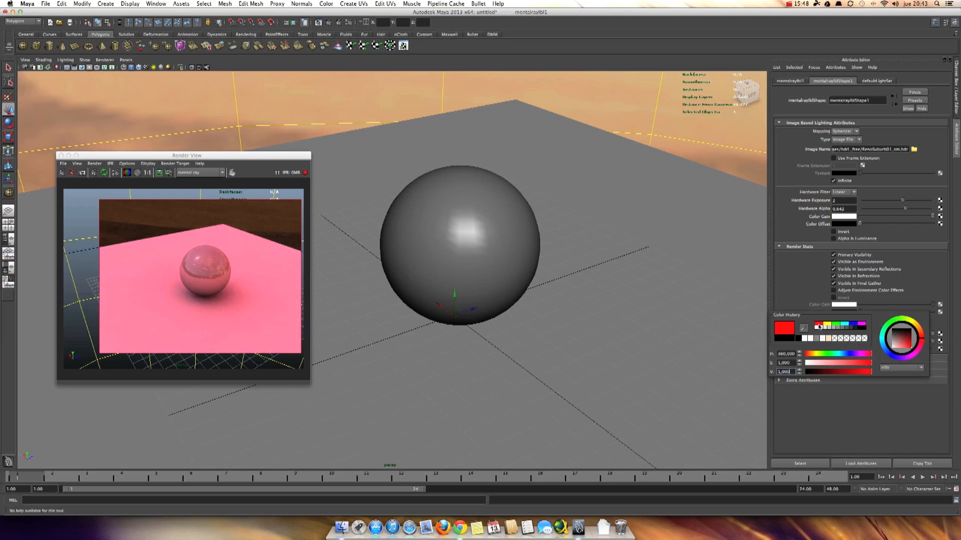
{"action": "left_click", "coordinate": [919, 329]}
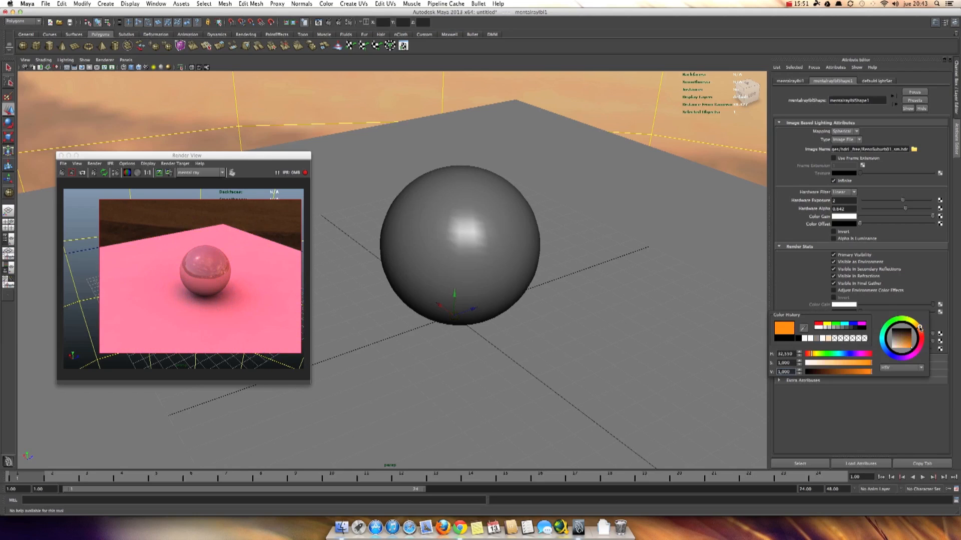
{"action": "left_click", "coordinate": [832, 365]}
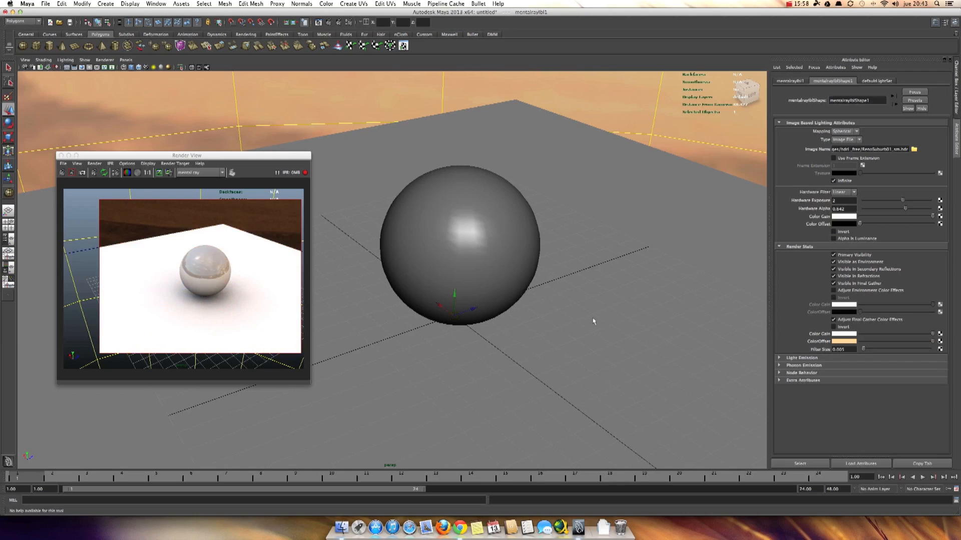
Step: Shift the final gather color offset to a soft salmon tone with a hue of about 21 and slightly lower the final gather color gain
{"action": "left_click", "coordinate": [841, 342]}
{"action": "left_click_drag", "start_coordinate": [826, 364], "coordinate": [839, 365]}
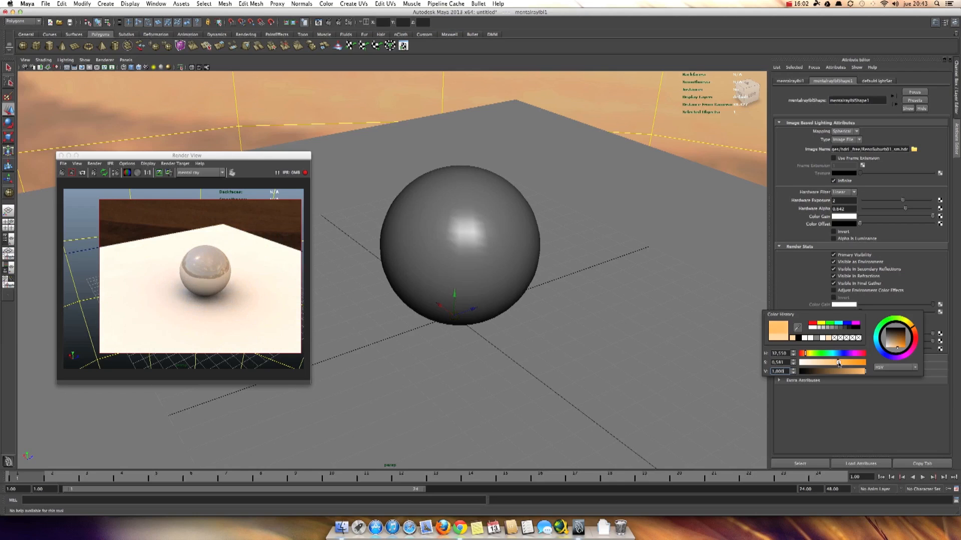
{"action": "left_click", "coordinate": [916, 333]}
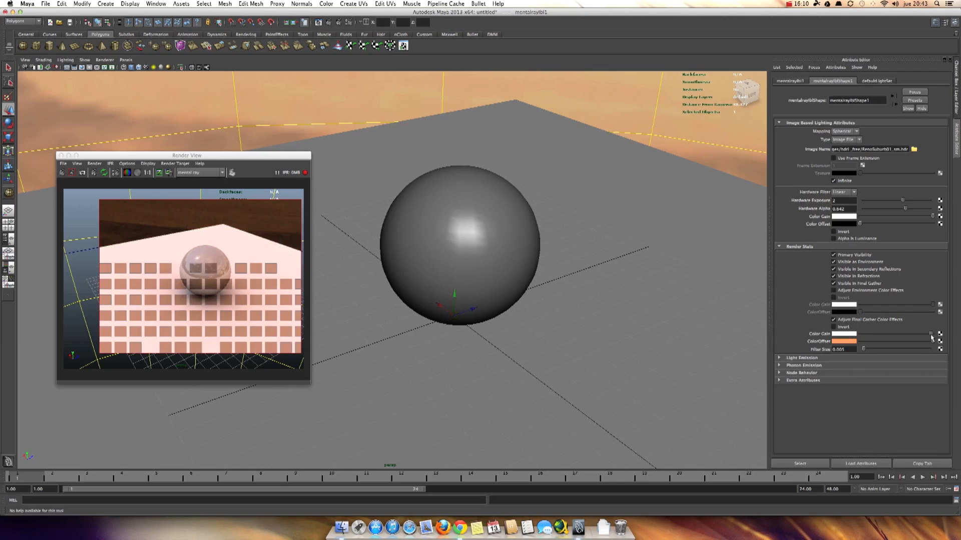
{"action": "left_click", "coordinate": [846, 341]}
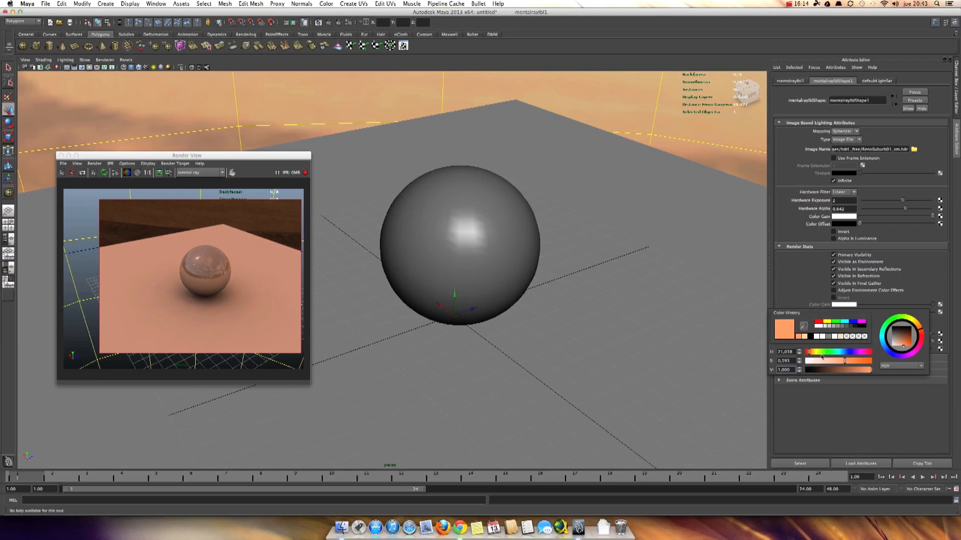
{"action": "left_click_drag", "start_coordinate": [845, 361], "coordinate": [836, 362]}
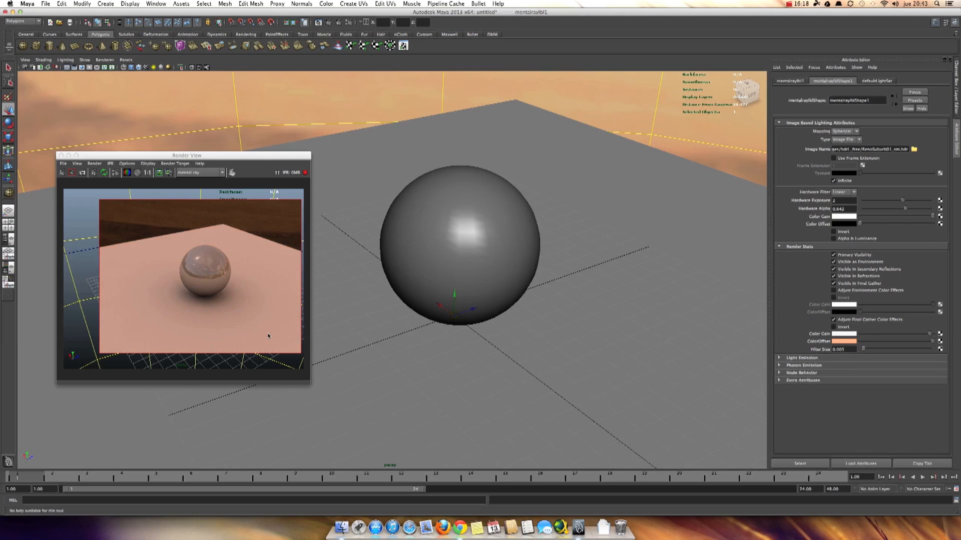
Step: Reset the final gather color offset to black, keeping the filter size at 0.005
{"action": "double_click", "coordinate": [832, 350]}
{"action": "left_click", "coordinate": [844, 349]}
{"action": "left_click_drag", "start_coordinate": [879, 341], "coordinate": [860, 341]}
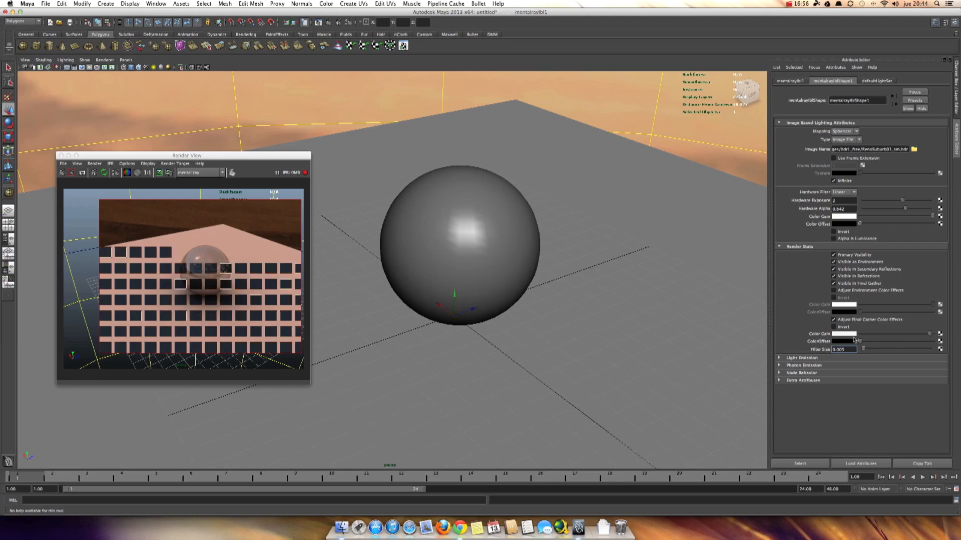
Step: Raise the final gather color gain's brightness value above 1 again
{"action": "left_click", "coordinate": [840, 334]}
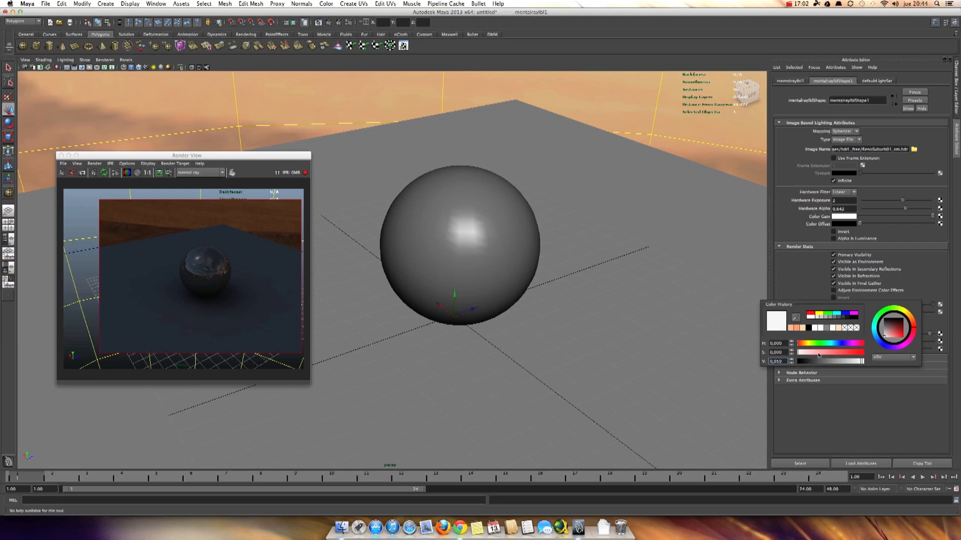
{"action": "left_click_drag", "start_coordinate": [785, 363], "coordinate": [744, 363]}
{"action": "key", "text": "BackSpace"}
{"action": "key", "text": "BackSpace"}
{"action": "key", "text": "BackSpace"}
{"action": "key", "text": "BackSpace"}
{"action": "key", "text": "Return"}
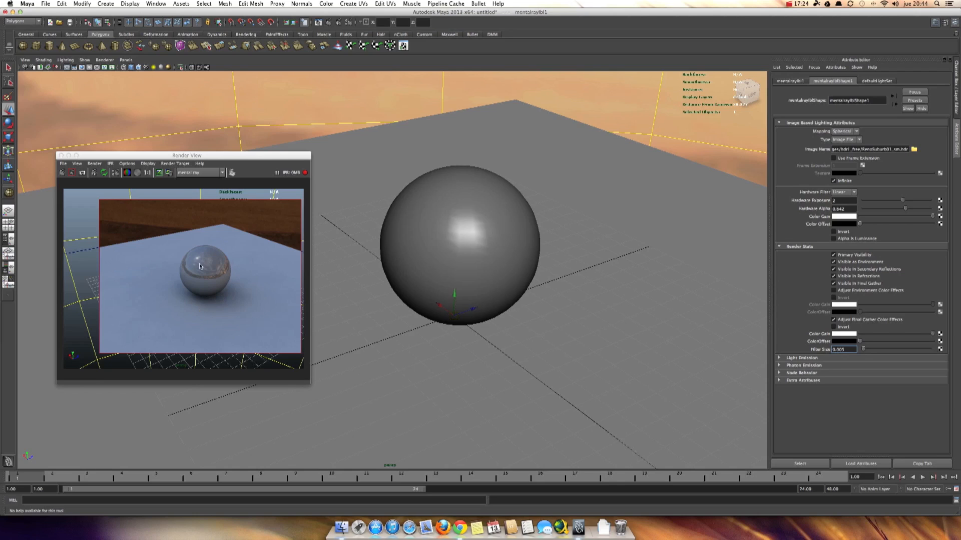
Step: Create a directional light raised above the sphere and tilt it down toward the ground plane
{"action": "left_click_drag", "start_coordinate": [156, 161], "coordinate": [244, 169]}
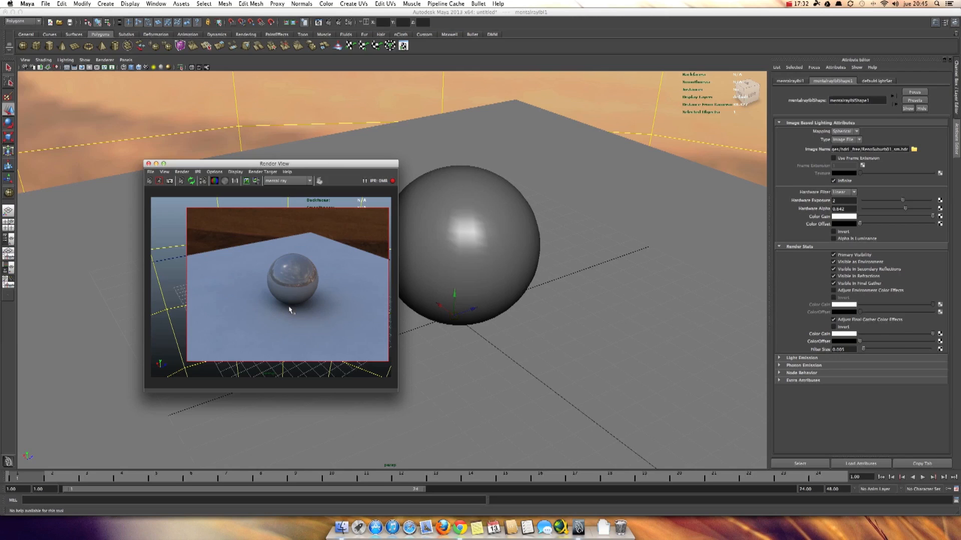
{"action": "left_click_drag", "start_coordinate": [184, 164], "coordinate": [617, 188]}
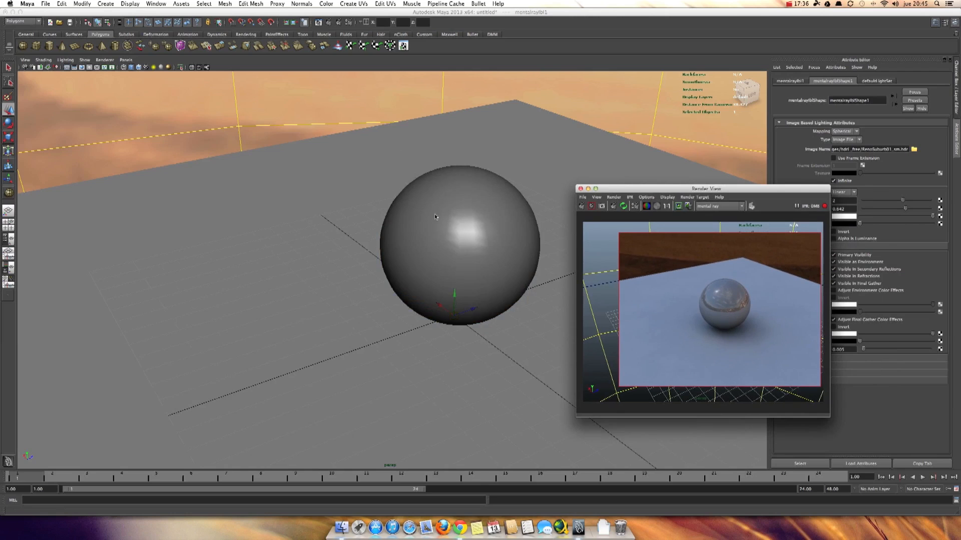
{"action": "right_click_drag", "start_coordinate": [435, 214], "coordinate": [365, 217], "text": "alt"}
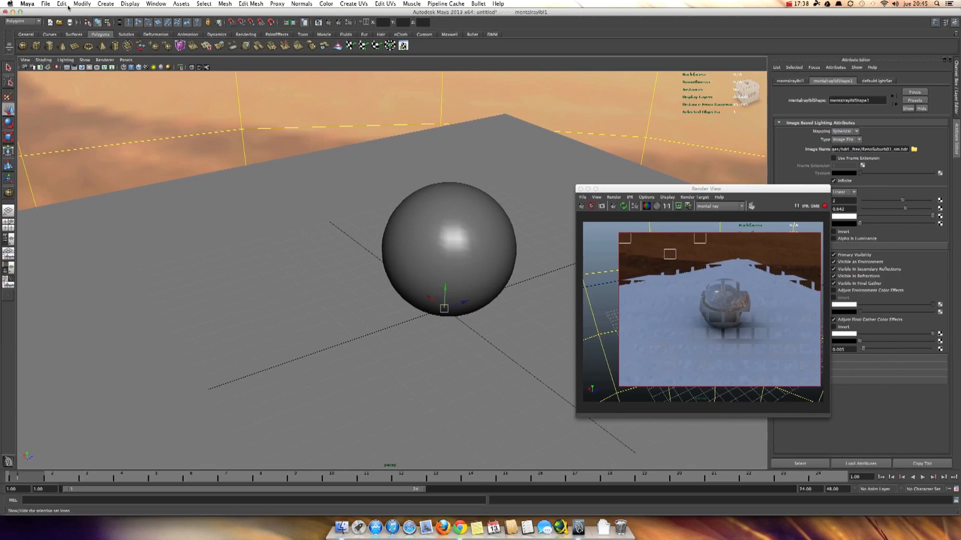
{"action": "left_click", "coordinate": [106, 4]}
{"action": "mouse_move", "coordinate": [115, 45]}
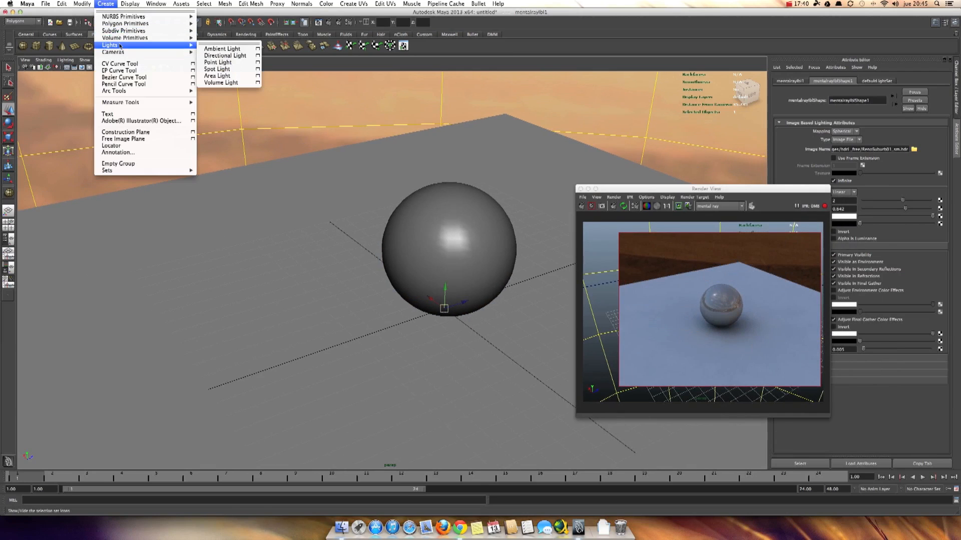
{"action": "left_click", "coordinate": [215, 56]}
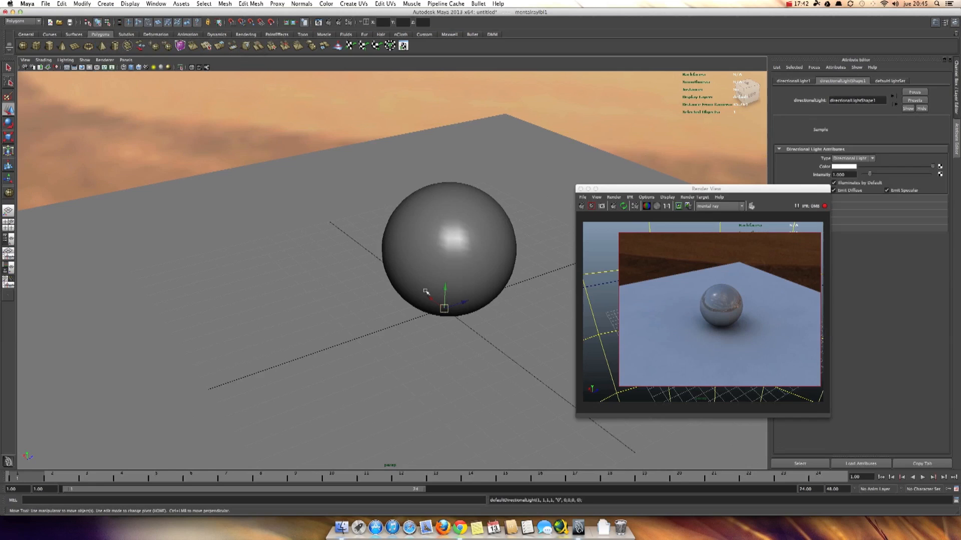
{"action": "left_click_drag", "start_coordinate": [443, 293], "coordinate": [439, 129]}
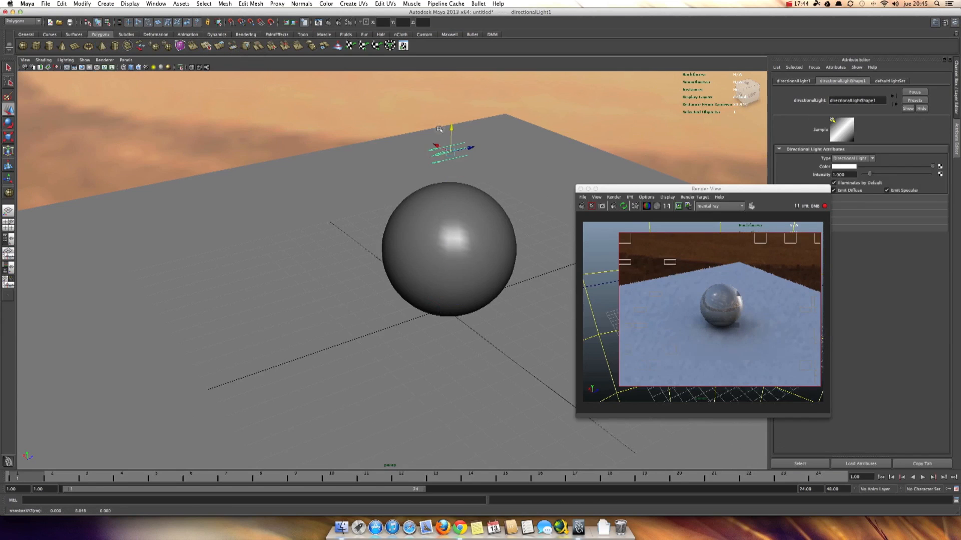
{"action": "key", "text": "e"}
{"action": "left_click_drag", "start_coordinate": [443, 141], "coordinate": [432, 161]}
Step: Enable depth map shadows on the directional light with resolution 1109 and filter size 25, and slightly re-aim the light
{"action": "left_click_drag", "start_coordinate": [647, 190], "coordinate": [207, 225]}
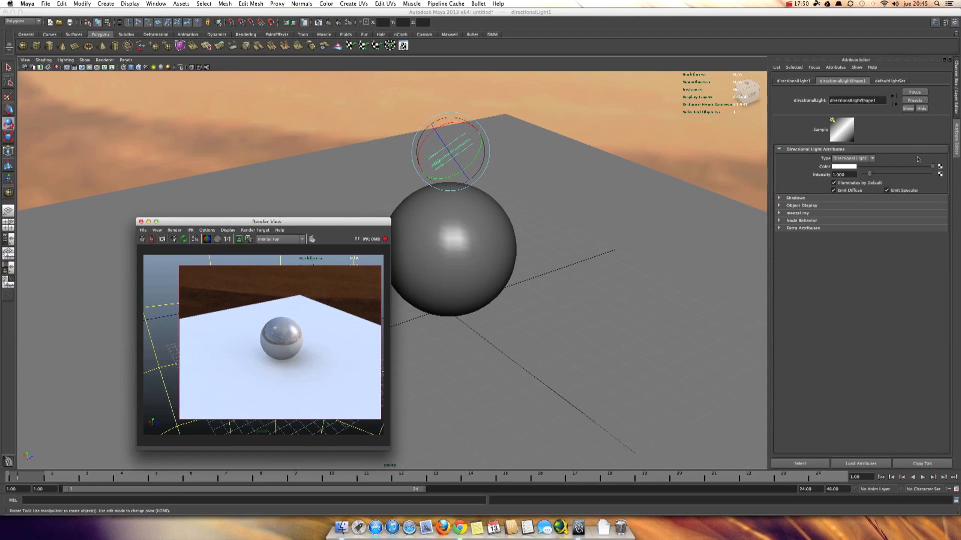
{"action": "left_click", "coordinate": [800, 198]}
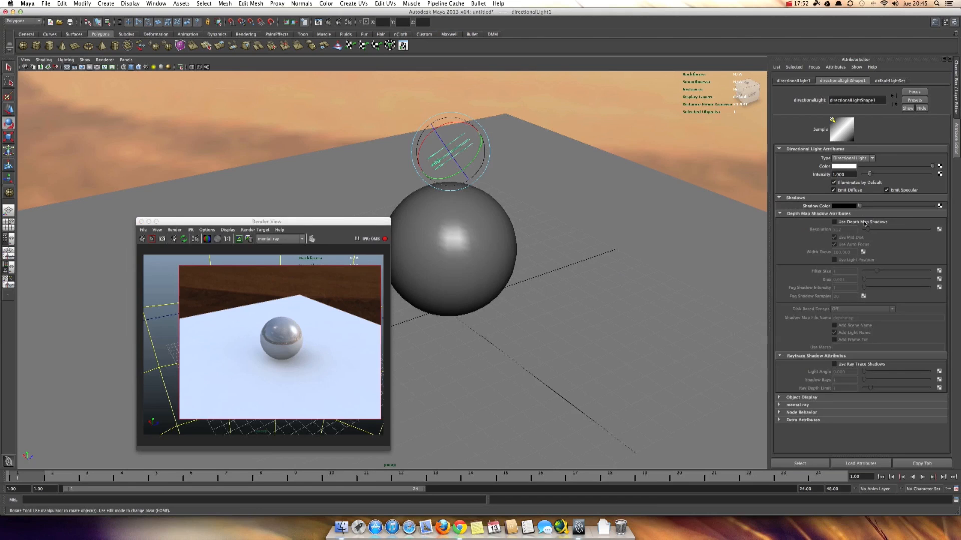
{"action": "left_click", "coordinate": [865, 223]}
{"action": "left_click_drag", "start_coordinate": [866, 229], "coordinate": [873, 231]}
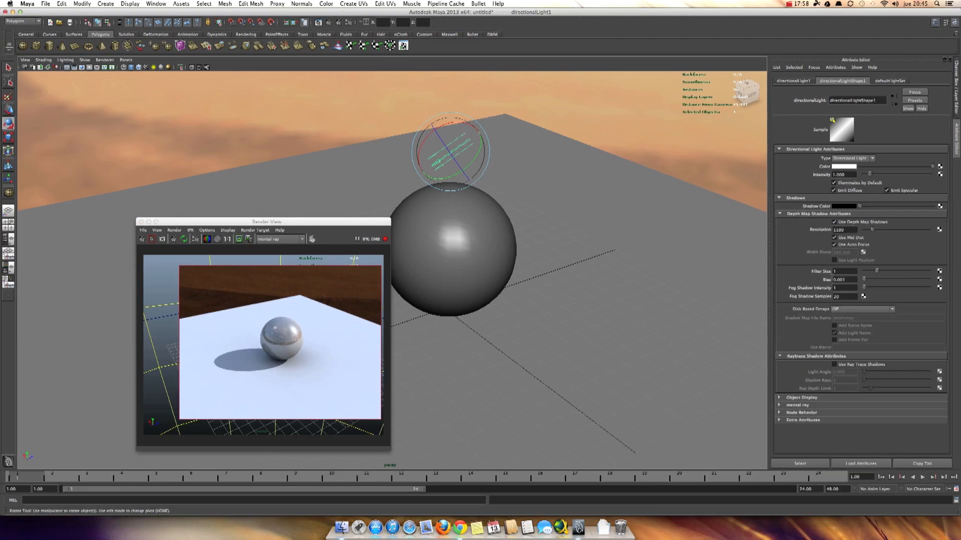
{"action": "left_click", "coordinate": [854, 271]}
{"action": "type", "text": "25"}
{"action": "key", "text": "Return"}
{"action": "left_click_drag", "start_coordinate": [450, 143], "coordinate": [445, 146]}
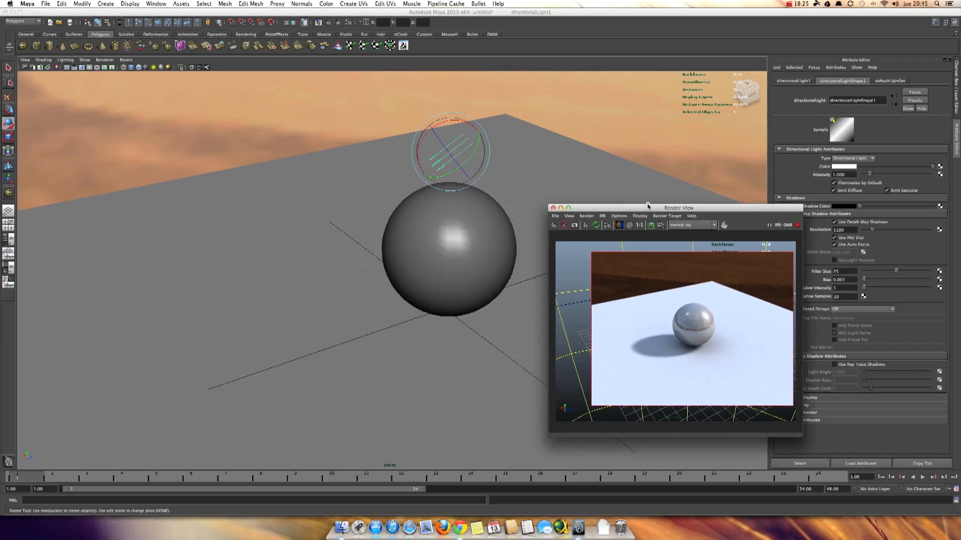
Step: Start a new scene and create a very large polygon ground plane extending far beyond the grid
{"action": "left_click", "coordinate": [50, 23]}
{"action": "left_click", "coordinate": [477, 264]}
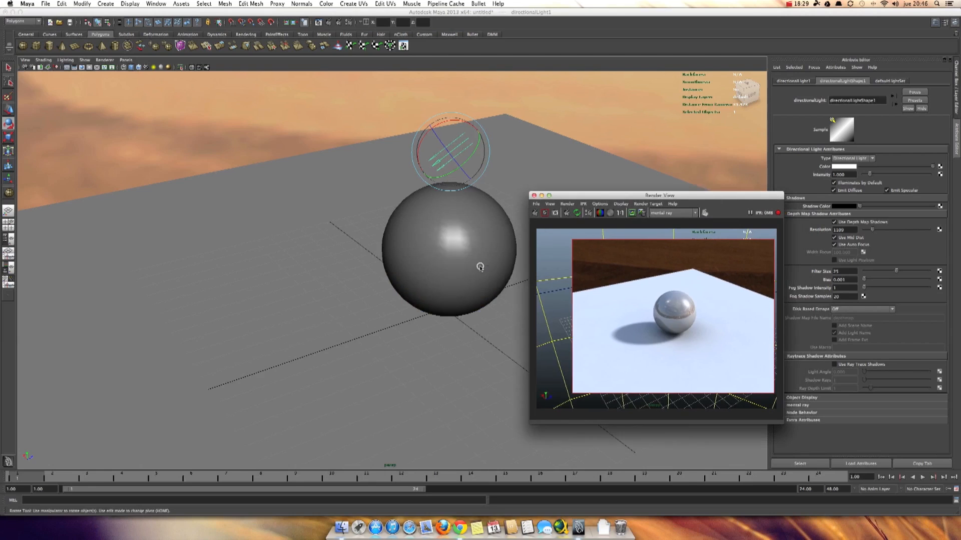
{"action": "left_click", "coordinate": [533, 195]}
{"action": "left_click", "coordinate": [74, 46]}
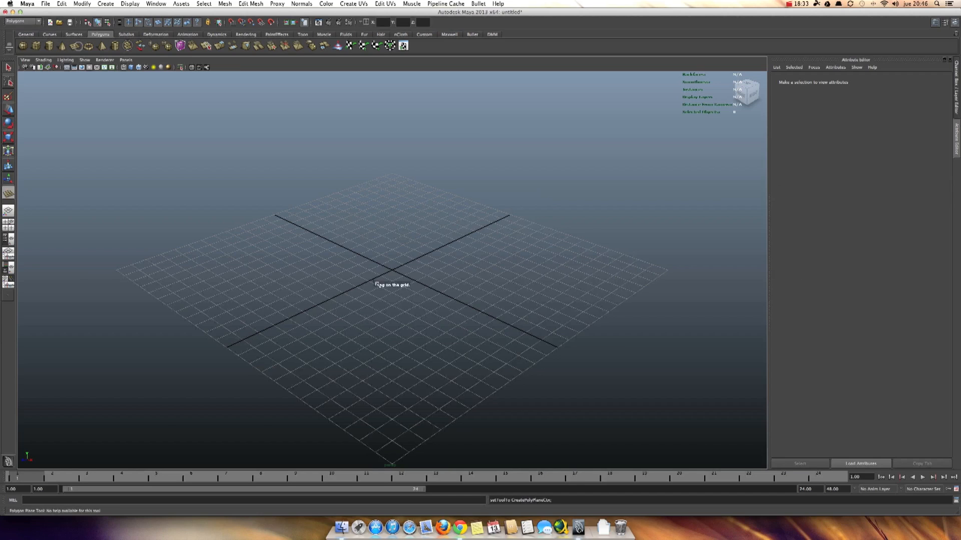
{"action": "left_click_drag", "start_coordinate": [601, 285], "coordinate": [912, 94]}
{"action": "key", "text": "alt+b"}
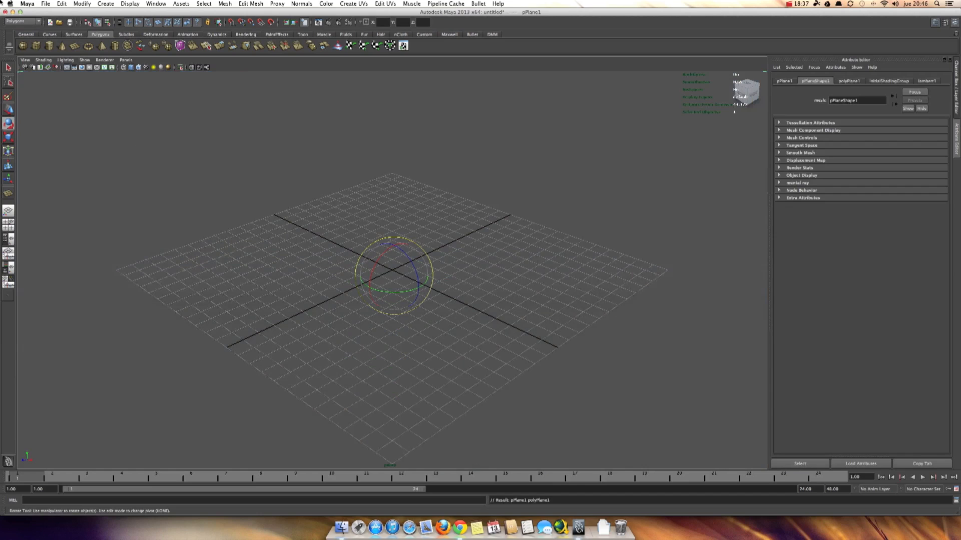
Step: Import the buddha.obj model and adjust the statue's position on the ground plane
{"action": "left_click", "coordinate": [43, 4]}
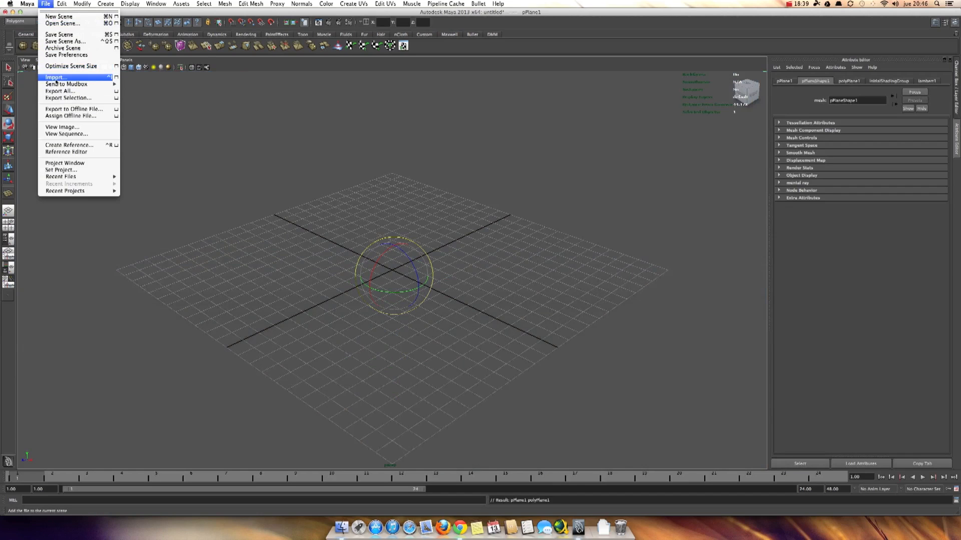
{"action": "left_click", "coordinate": [65, 83]}
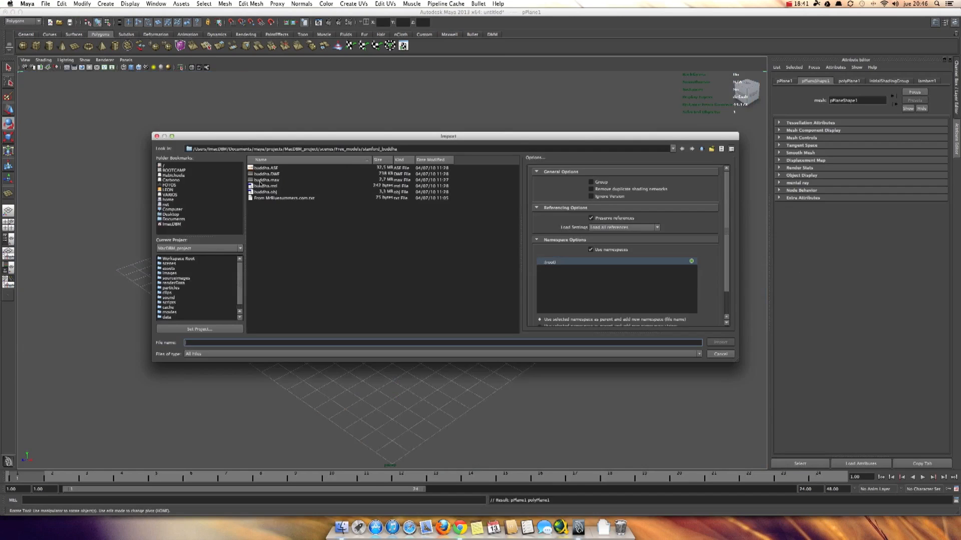
{"action": "double_click", "coordinate": [262, 193]}
{"action": "mouse_move", "coordinate": [431, 215]}
{"action": "left_mouse_down", "text": "alt"}
{"action": "mouse_move", "coordinate": [443, 212]}
{"action": "mouse_move", "coordinate": [440, 187]}
{"action": "mouse_move", "coordinate": [435, 203]}
{"action": "left_mouse_up", "text": "alt"}
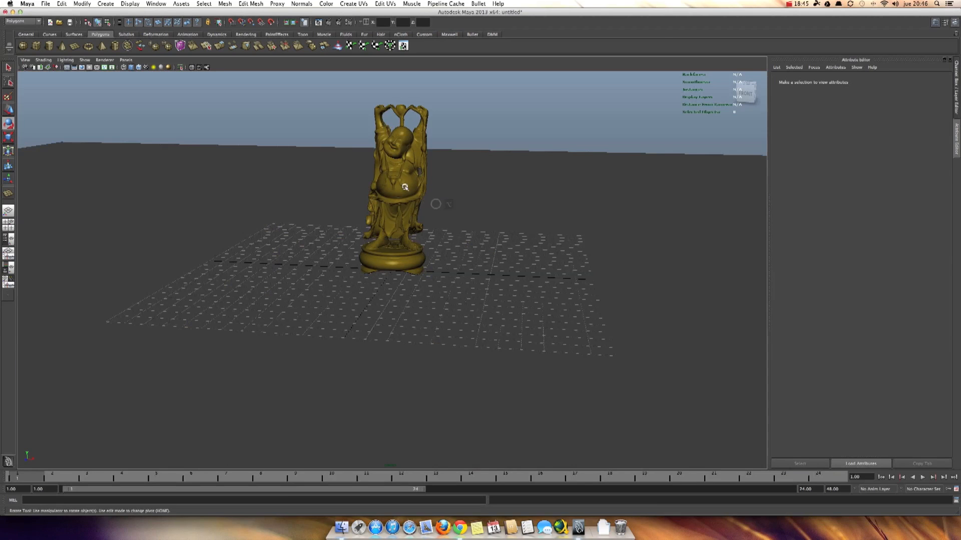
{"action": "left_click", "coordinate": [397, 202]}
{"action": "key", "text": "w"}
{"action": "mouse_move", "coordinate": [390, 242]}
{"action": "left_mouse_down"}
{"action": "mouse_move", "coordinate": [407, 238]}
{"action": "mouse_move", "coordinate": [399, 249]}
{"action": "left_mouse_up"}
{"action": "right_click_drag", "start_coordinate": [398, 248], "coordinate": [525, 255], "text": "alt"}
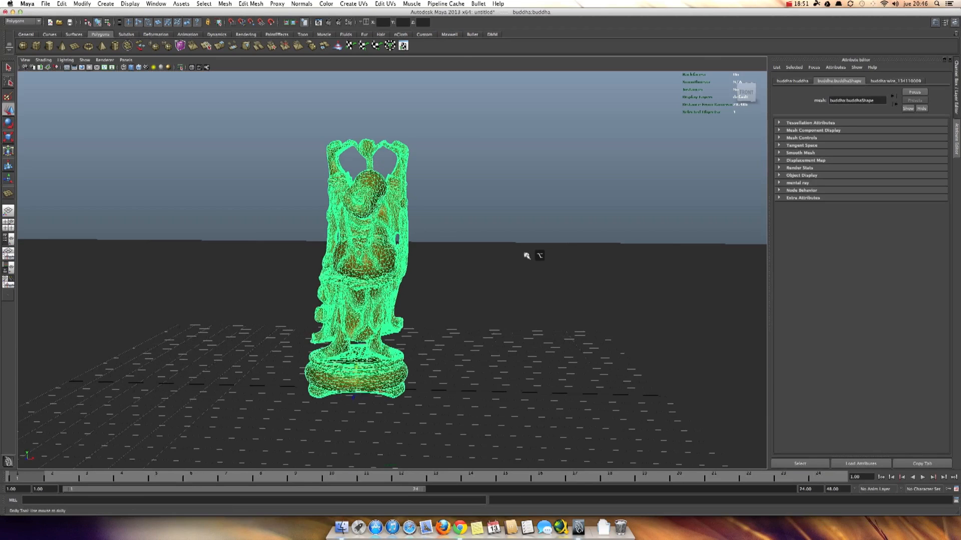
Step: Assign the Buddha a new orange Phong material with cosine power 67.705, a light grey specular color and reflectivity 0.648
{"action": "right_click_drag", "start_coordinate": [354, 200], "coordinate": [366, 306]}
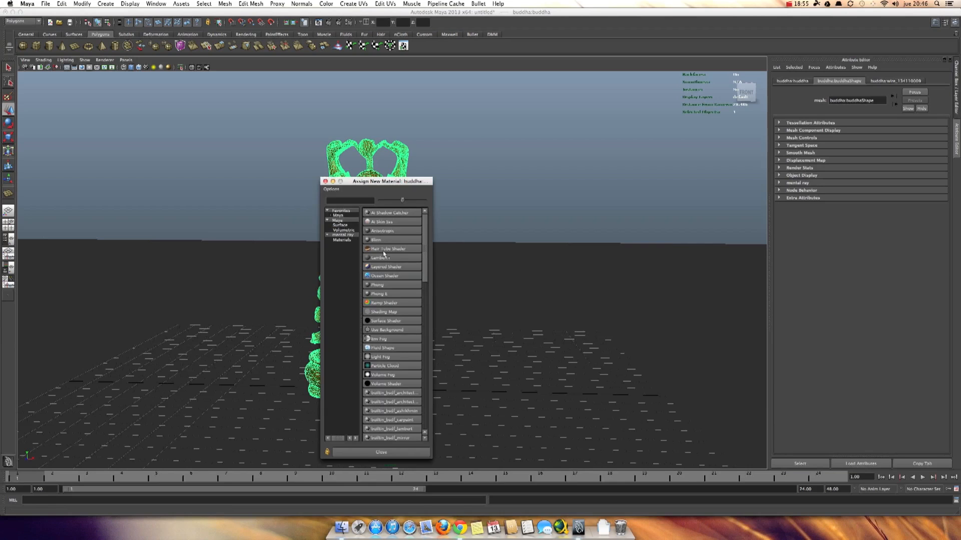
{"action": "left_click", "coordinate": [378, 285]}
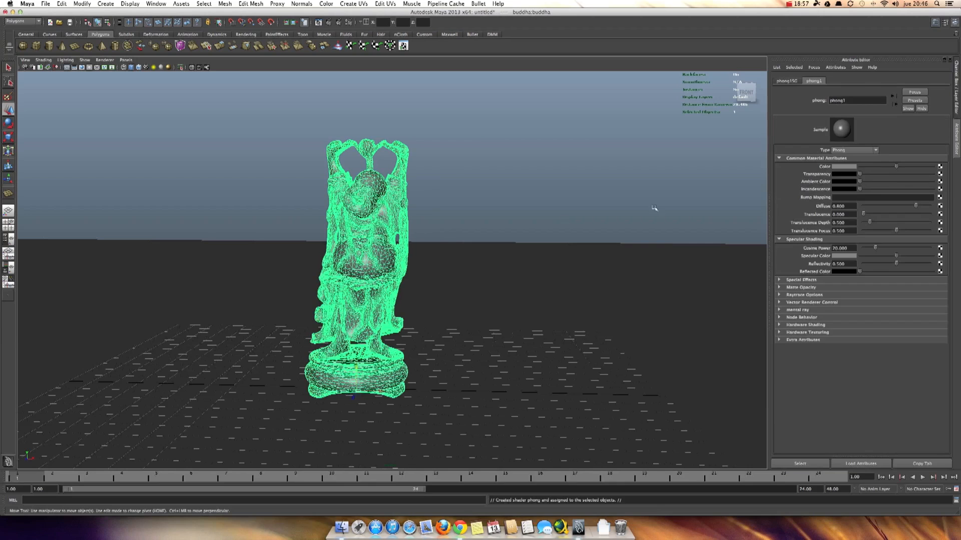
{"action": "left_click", "coordinate": [840, 168]}
{"action": "left_click_drag", "start_coordinate": [833, 188], "coordinate": [871, 199]}
{"action": "left_click", "coordinate": [911, 156]}
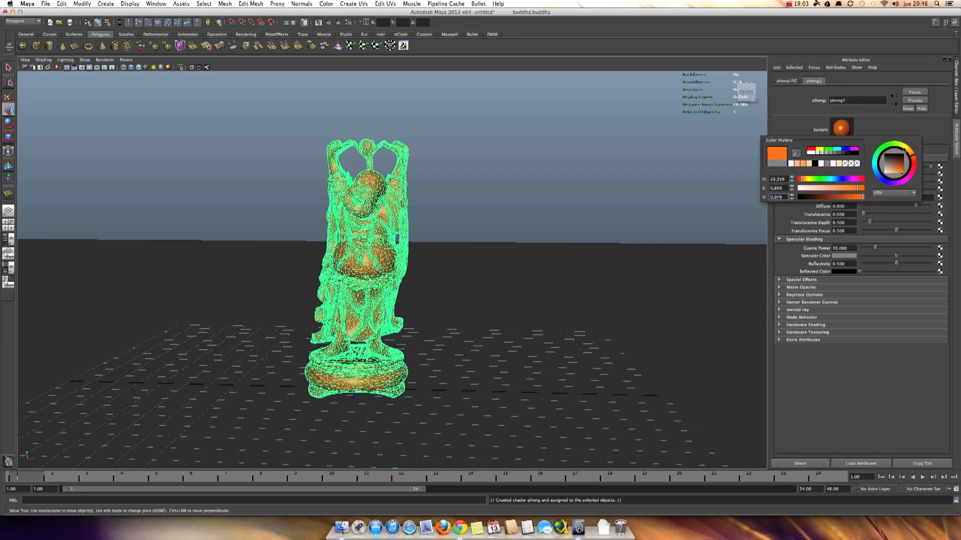
{"action": "left_click_drag", "start_coordinate": [911, 157], "coordinate": [910, 153]}
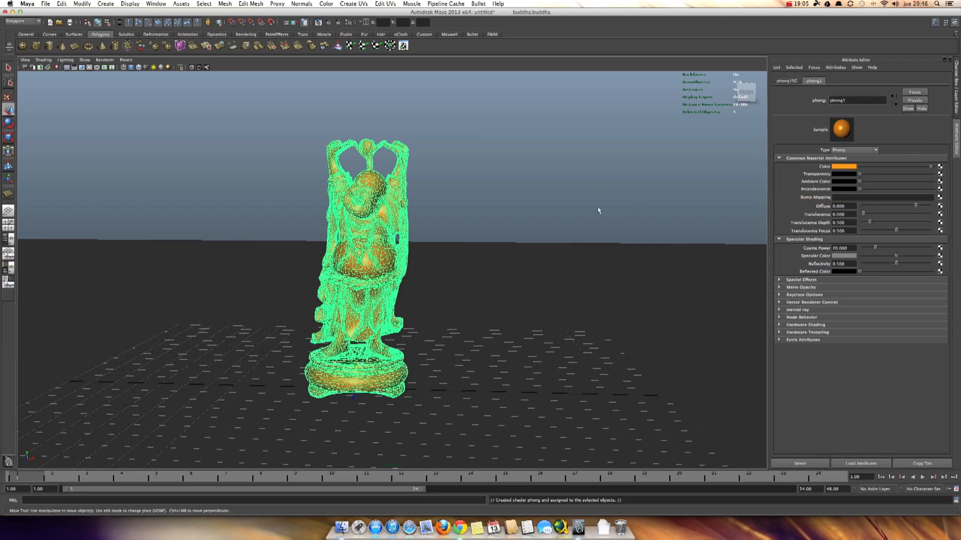
{"action": "mouse_move", "coordinate": [899, 265]}
{"action": "left_mouse_down"}
{"action": "mouse_move", "coordinate": [928, 263]}
{"action": "mouse_move", "coordinate": [906, 263]}
{"action": "mouse_move", "coordinate": [916, 256]}
{"action": "mouse_move", "coordinate": [900, 249]}
{"action": "mouse_move", "coordinate": [910, 251]}
{"action": "left_mouse_up"}
{"action": "left_click_drag", "start_coordinate": [515, 236], "coordinate": [547, 230], "text": "alt"}
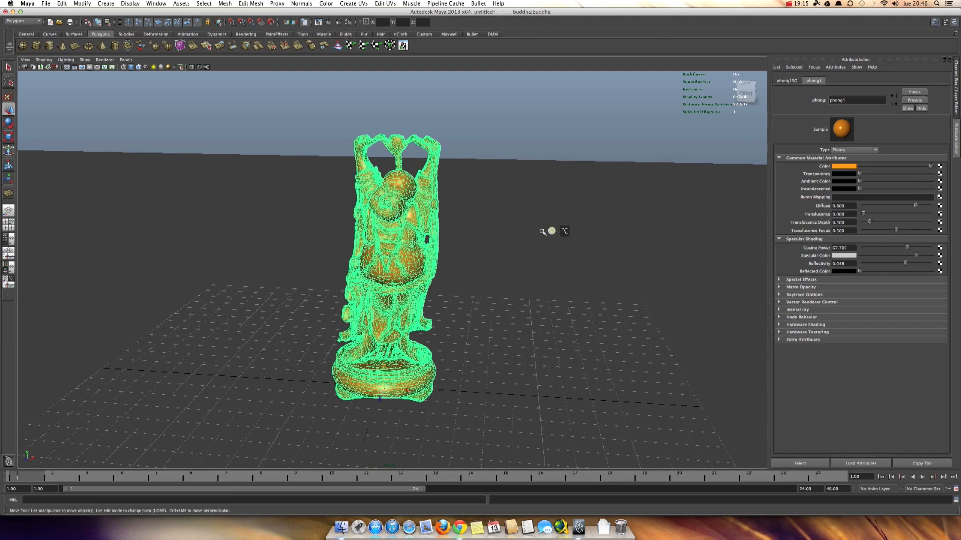
Step: Disable the default light in the common render options
{"action": "left_click", "coordinate": [349, 22]}
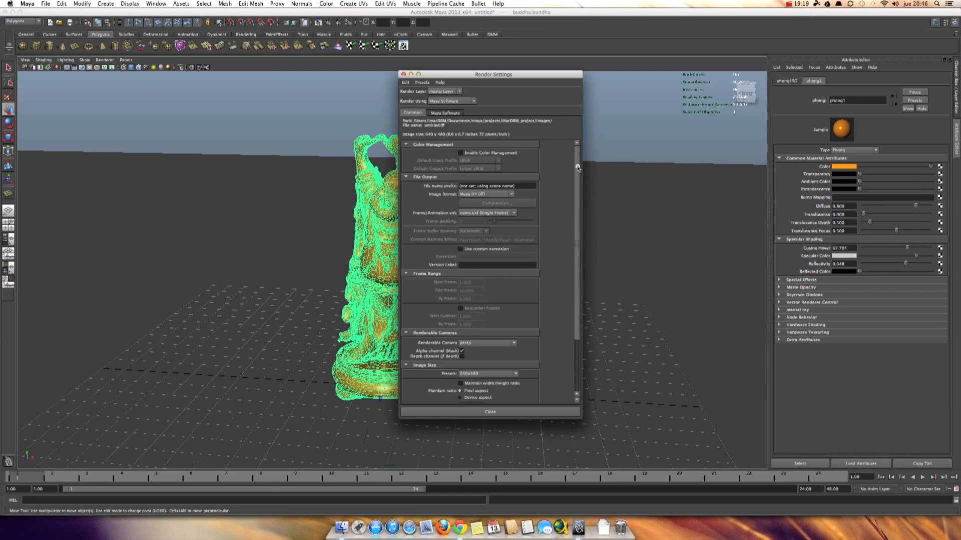
{"action": "scroll", "coordinate": [578, 168], "scroll_direction": "down", "scroll_amount": 5}
{"action": "left_click", "coordinate": [407, 398]}
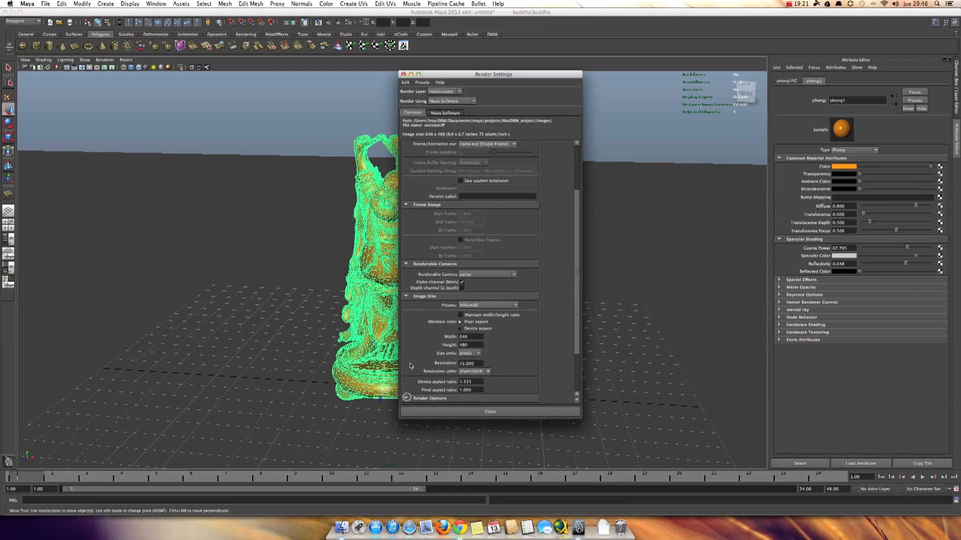
{"action": "left_click", "coordinate": [490, 349]}
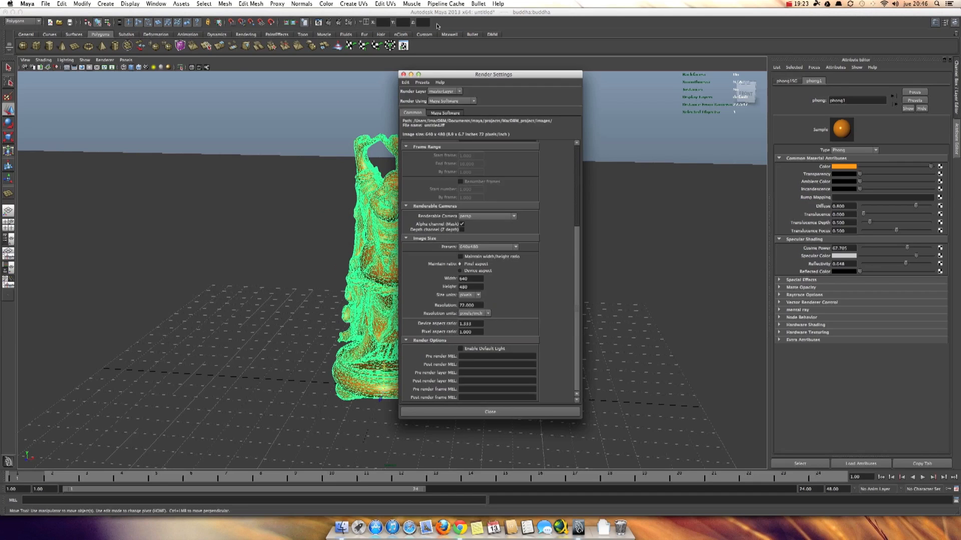
Step: Set the renderer to mental ray and enable Final Gathering in the indirect lighting settings
{"action": "left_click", "coordinate": [449, 101]}
{"action": "left_click", "coordinate": [449, 122]}
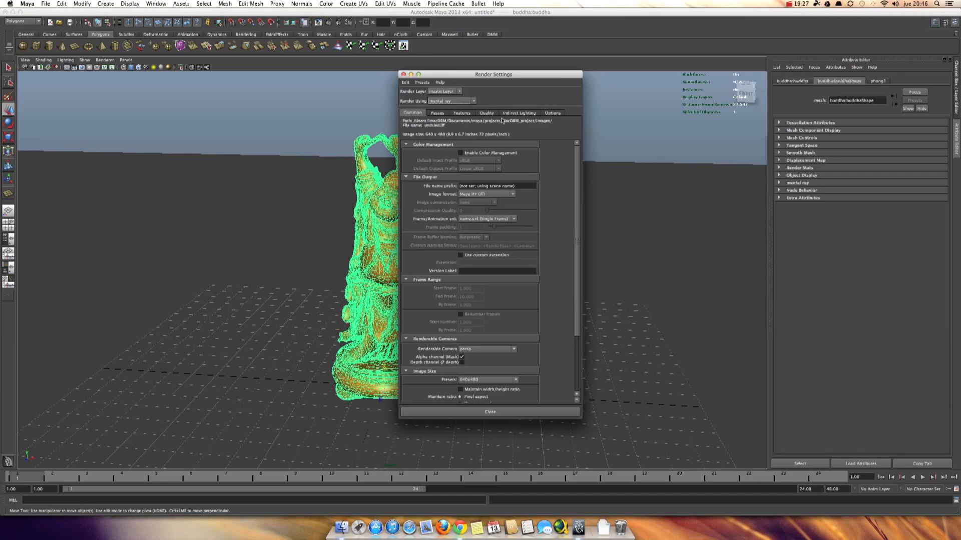
{"action": "left_click", "coordinate": [519, 113]}
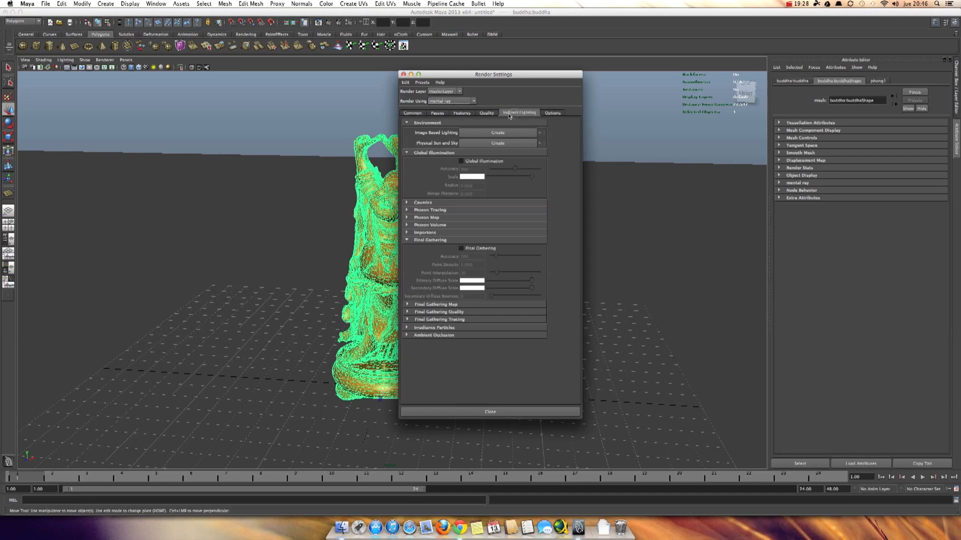
{"action": "left_click", "coordinate": [475, 249]}
Step: Create an image based lighting node and browse to the sourceimages folder for its environment image
{"action": "left_click", "coordinate": [475, 134]}
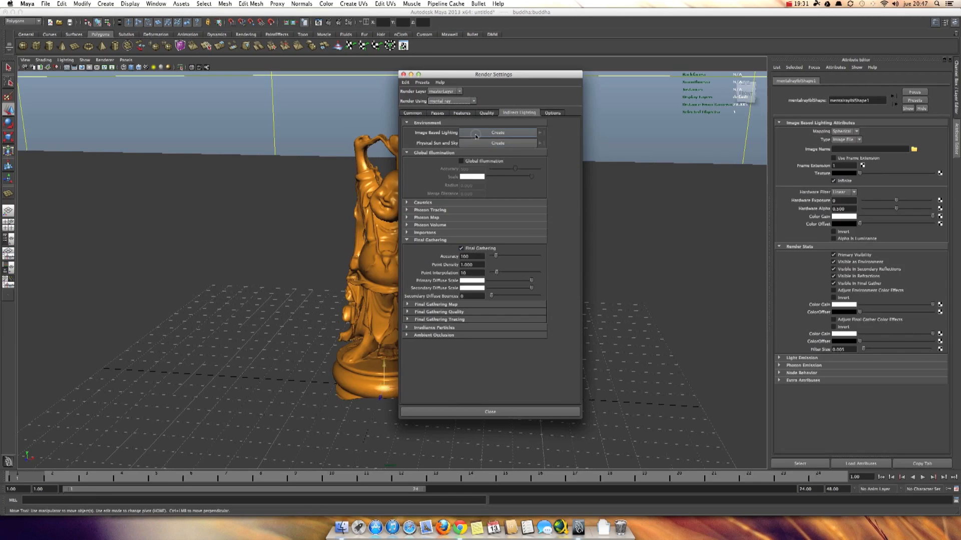
{"action": "left_click", "coordinate": [915, 150]}
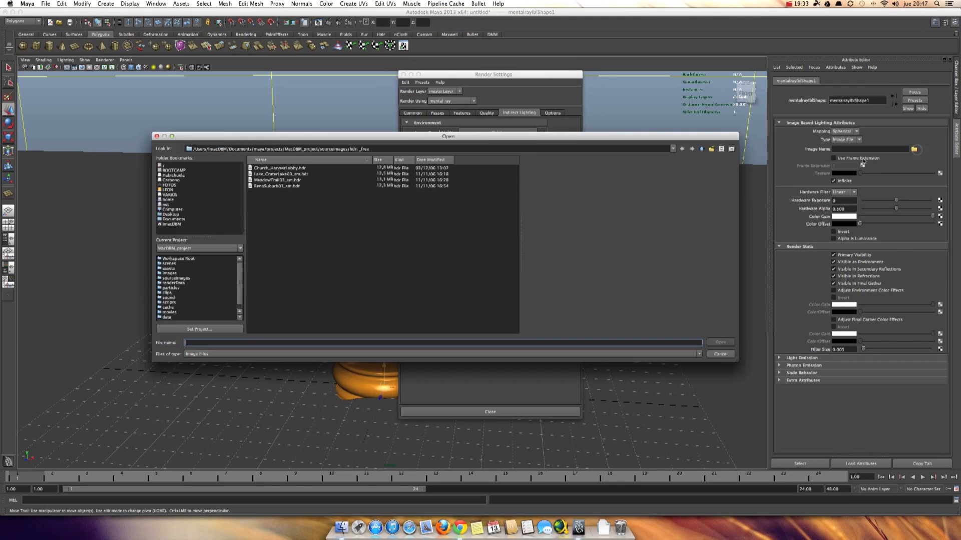
{"action": "left_click", "coordinate": [699, 150]}
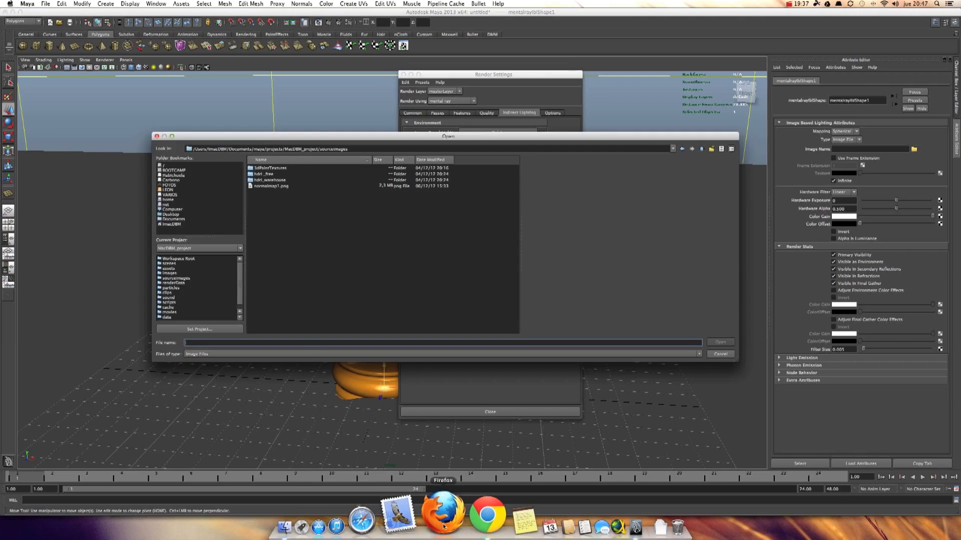
Step: Switch to Chrome and open the Downloads section of mrbluesummers.com to look at the free HDRI maps
{"action": "left_click", "coordinate": [484, 518]}
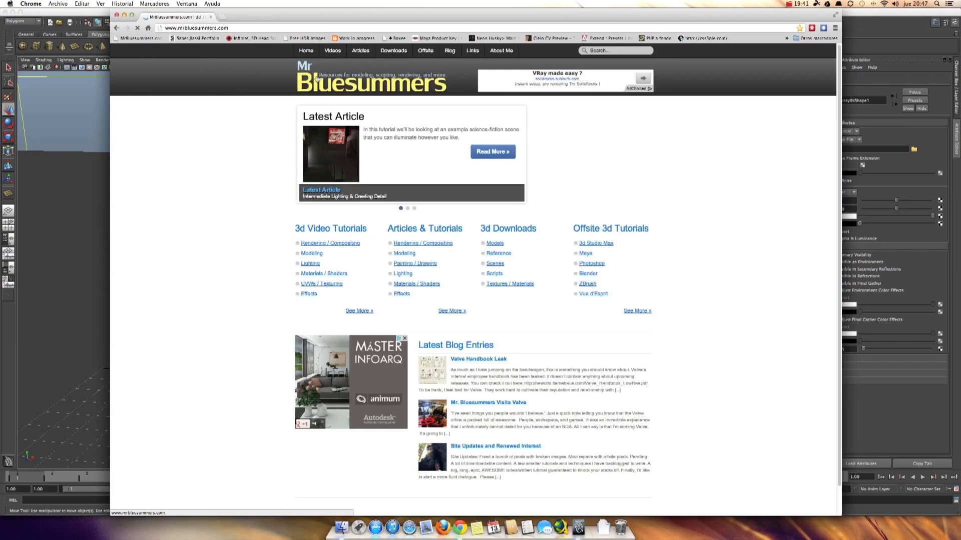
{"action": "left_click", "coordinate": [398, 52]}
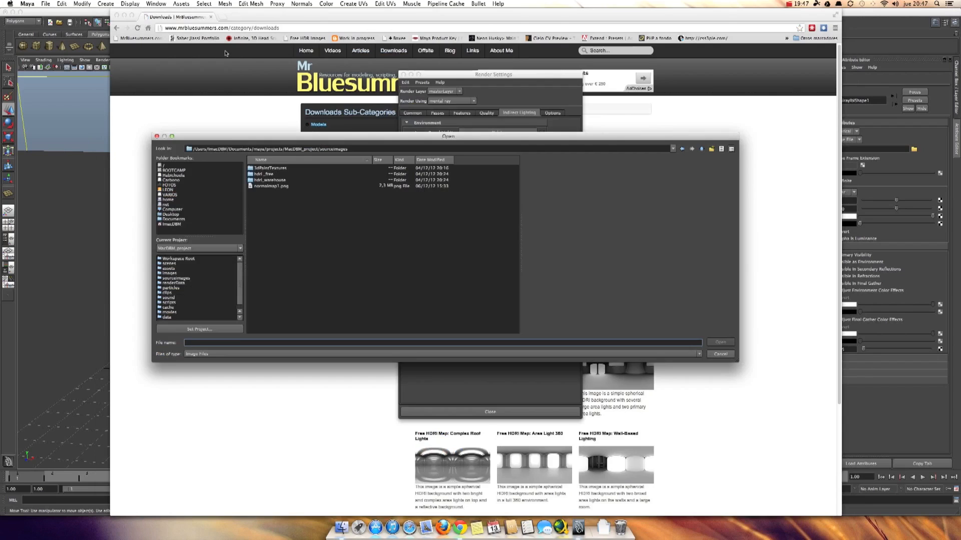
Step: Return to Maya and load Warehouse-with-lights.hdr from the warehouse HDR folder as the image based lighting image
{"action": "left_click", "coordinate": [65, 85]}
{"action": "left_click", "coordinate": [258, 180]}
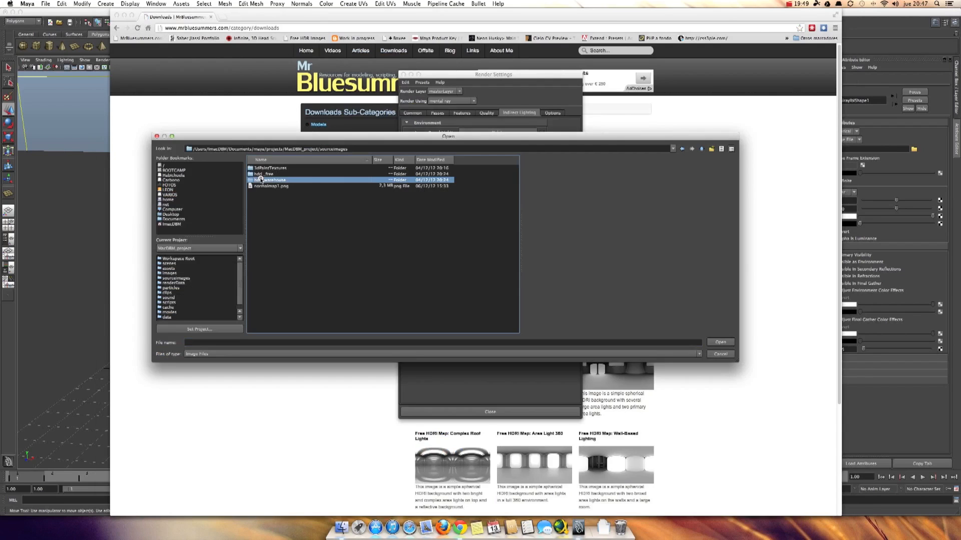
{"action": "double_click", "coordinate": [265, 180]}
{"action": "double_click", "coordinate": [274, 181]}
{"action": "left_click", "coordinate": [277, 174]}
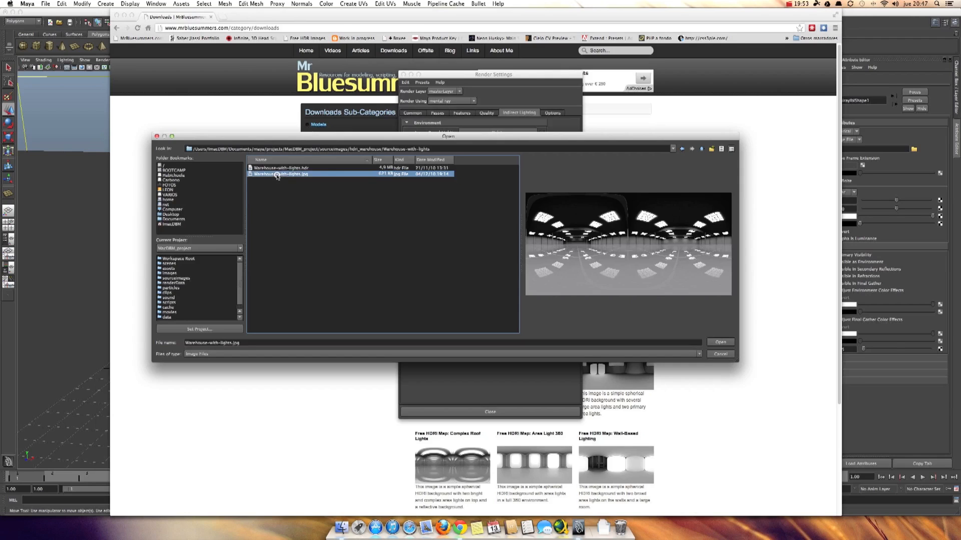
{"action": "double_click", "coordinate": [279, 168]}
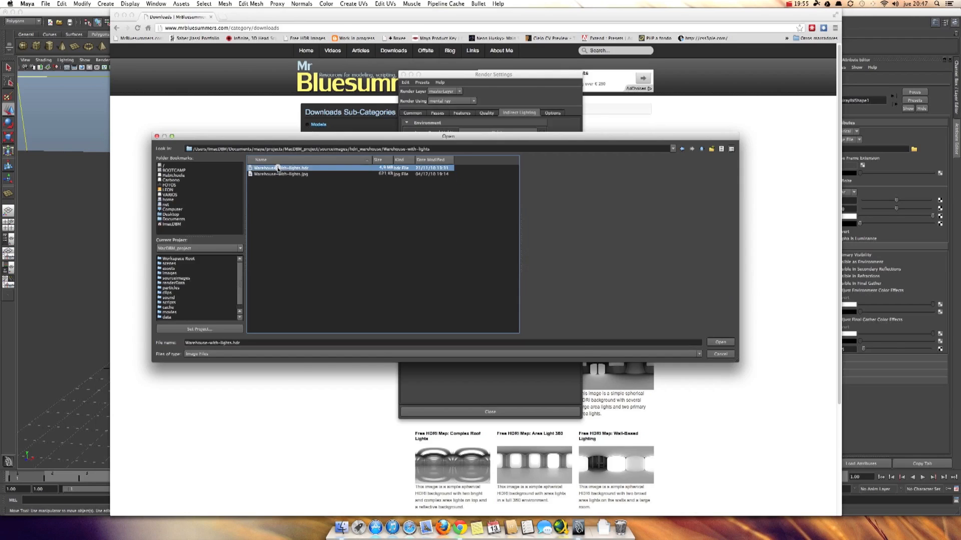
Step: Put the browser window away, zoom in on the Buddha and render it with the warehouse environment from progressively closer views
{"action": "left_click_drag", "start_coordinate": [440, 74], "coordinate": [153, 78]}
{"action": "left_click", "coordinate": [124, 15]}
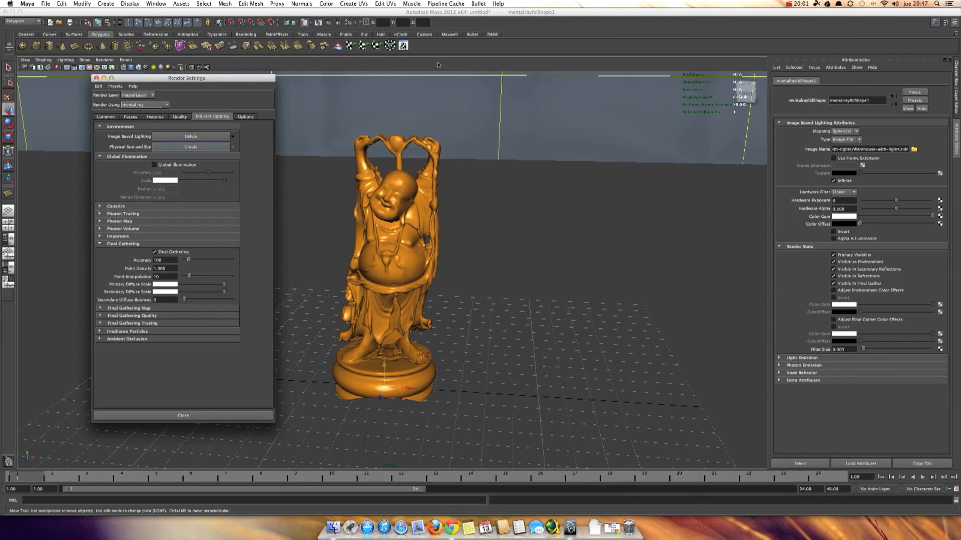
{"action": "left_click_drag", "start_coordinate": [407, 229], "coordinate": [401, 219], "text": "alt"}
{"action": "right_click_drag", "start_coordinate": [401, 219], "coordinate": [489, 217], "text": "alt"}
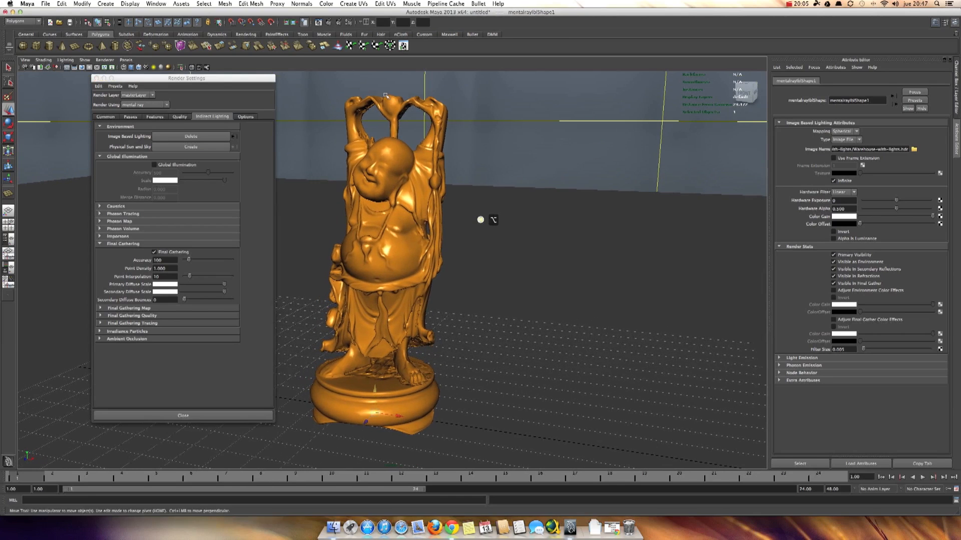
{"action": "left_click", "coordinate": [331, 22]}
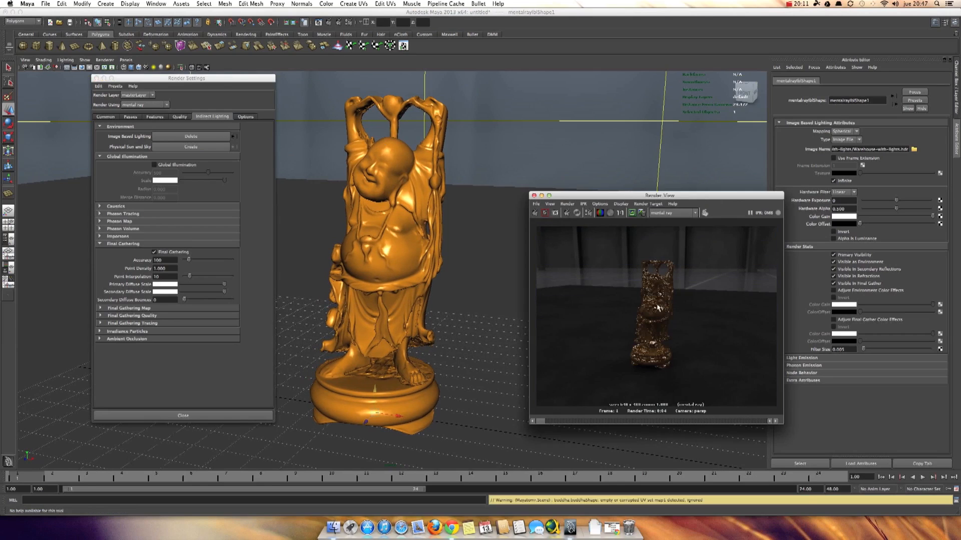
{"action": "right_click_drag", "start_coordinate": [397, 245], "coordinate": [487, 243], "text": "alt"}
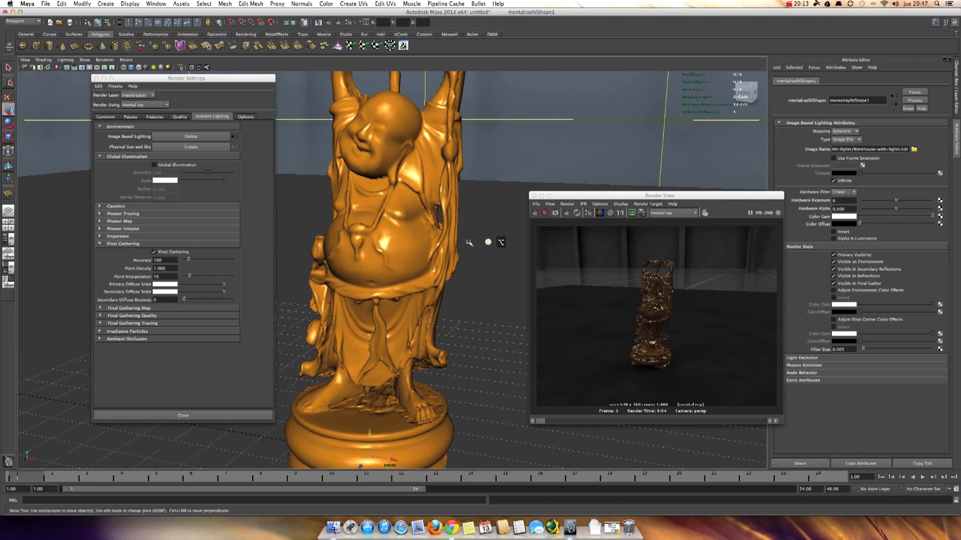
{"action": "left_click", "coordinate": [536, 214]}
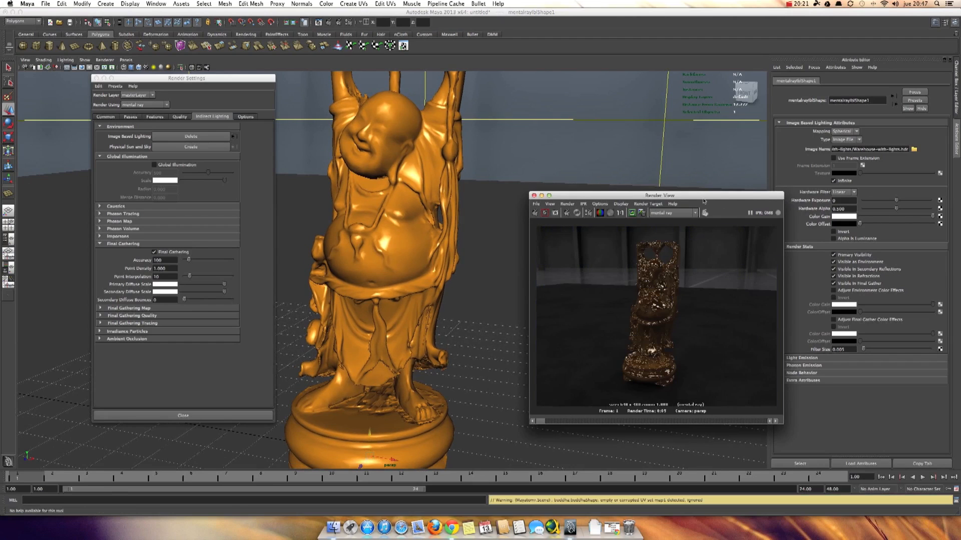
Step: Enable Adjust Final Gather Color Effects on the image based lighting node, raise its Color Gain brightness and re-render the Buddha
{"action": "left_click_drag", "start_coordinate": [702, 199], "coordinate": [602, 148]}
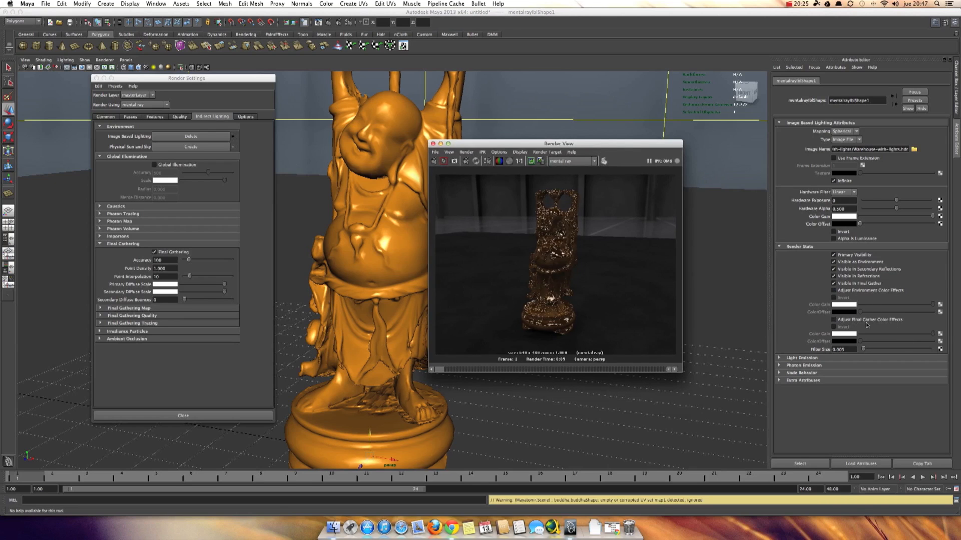
{"action": "left_click", "coordinate": [833, 320]}
{"action": "left_click", "coordinate": [843, 334]}
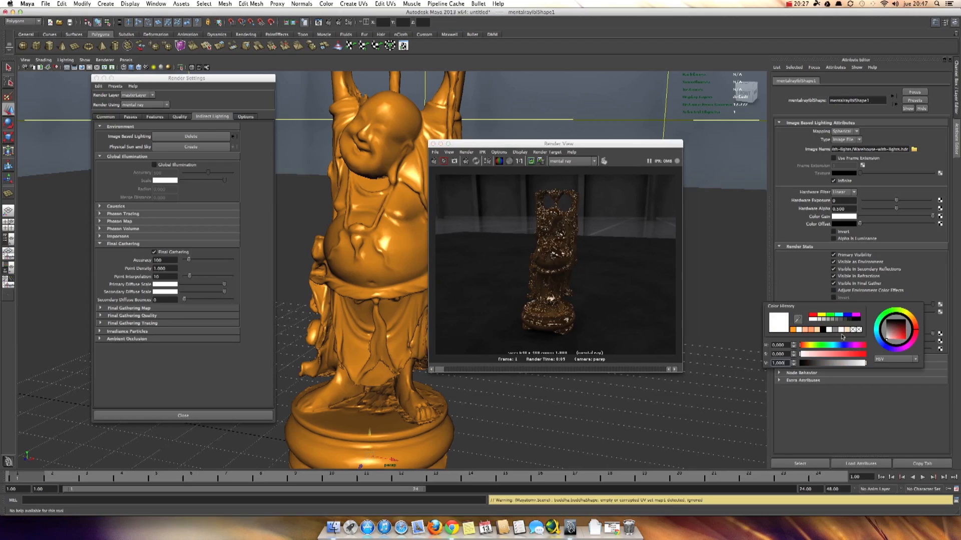
{"action": "double_click", "coordinate": [773, 363]}
{"action": "type", "text": "0,5"}
{"action": "key", "text": "Return"}
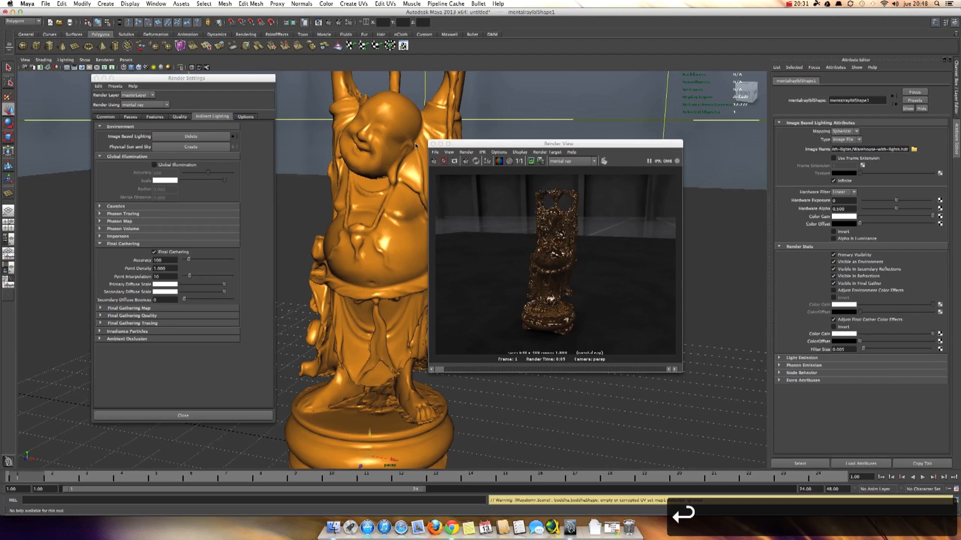
{"action": "left_click", "coordinate": [434, 162]}
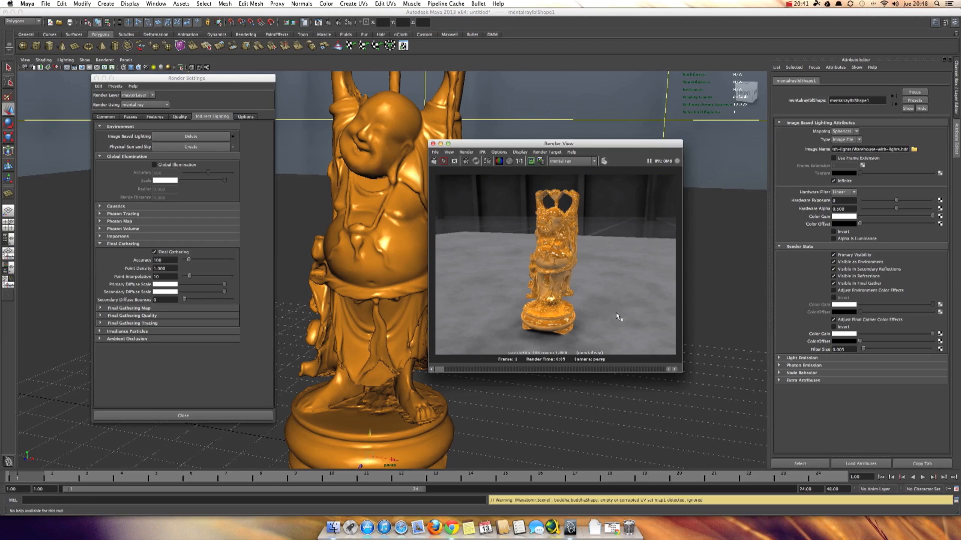
Step: Replace the image based lighting image with Bright-Roof-Multi.hdr from the warehouse HDR folder
{"action": "left_click", "coordinate": [914, 150]}
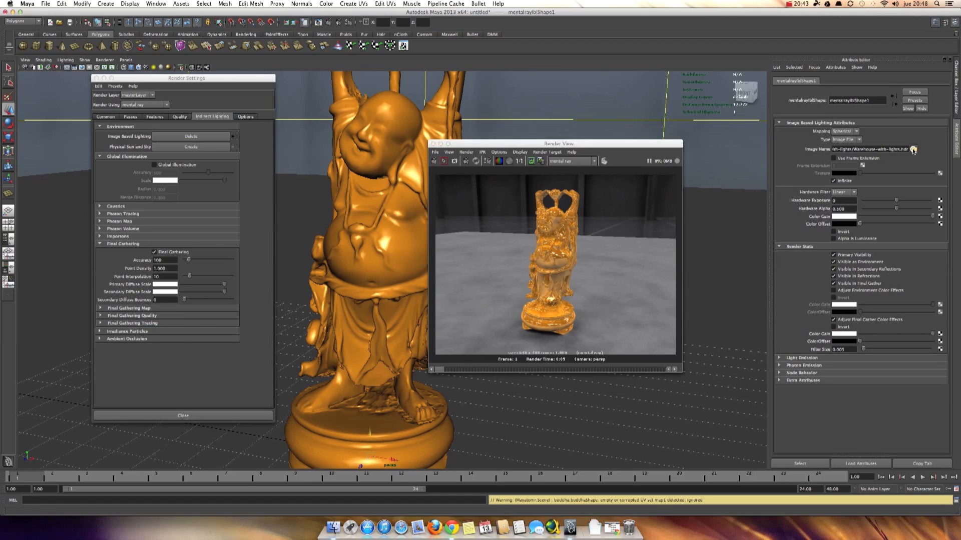
{"action": "left_click", "coordinate": [701, 149]}
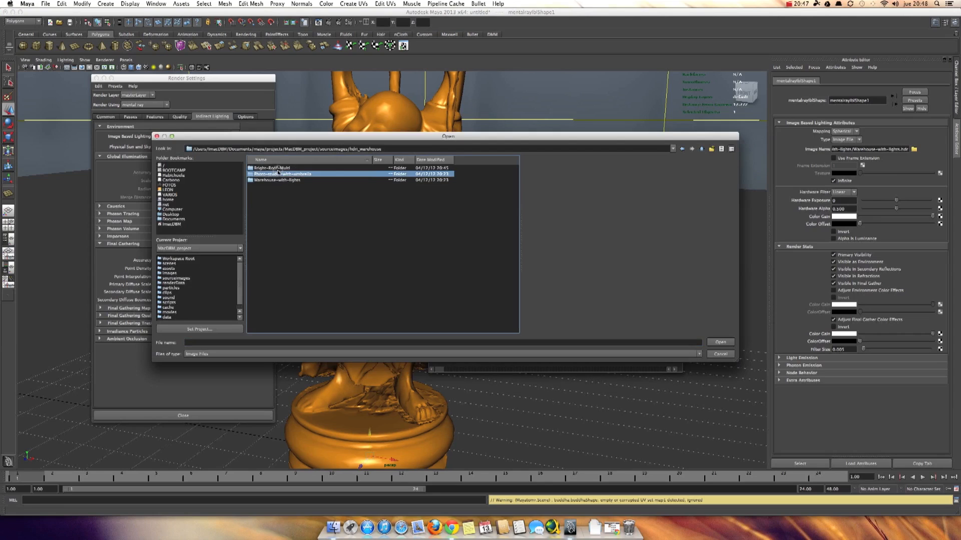
{"action": "double_click", "coordinate": [278, 169]}
{"action": "left_click", "coordinate": [278, 169]}
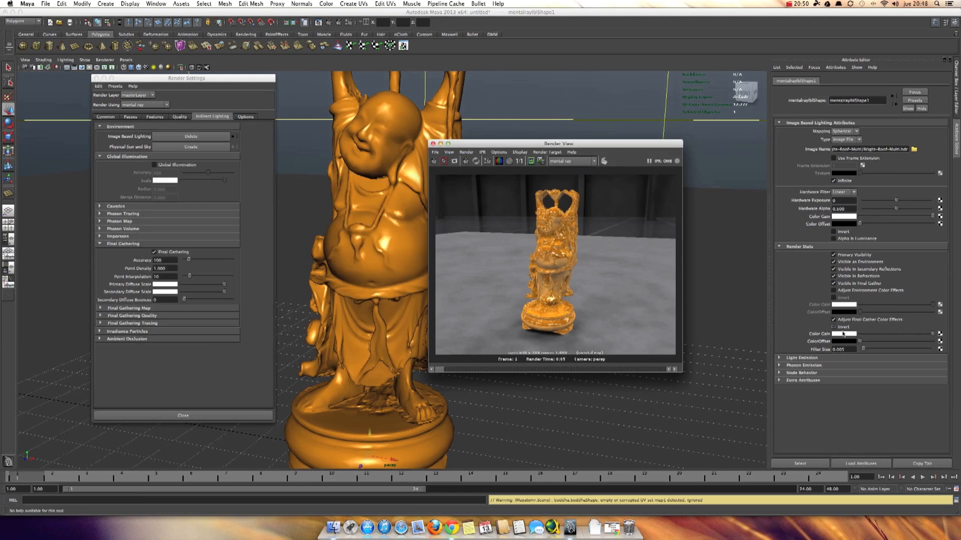
Step: Set the Final Gather Color Gain value to 2 and re-render the Buddha
{"action": "left_click", "coordinate": [844, 334]}
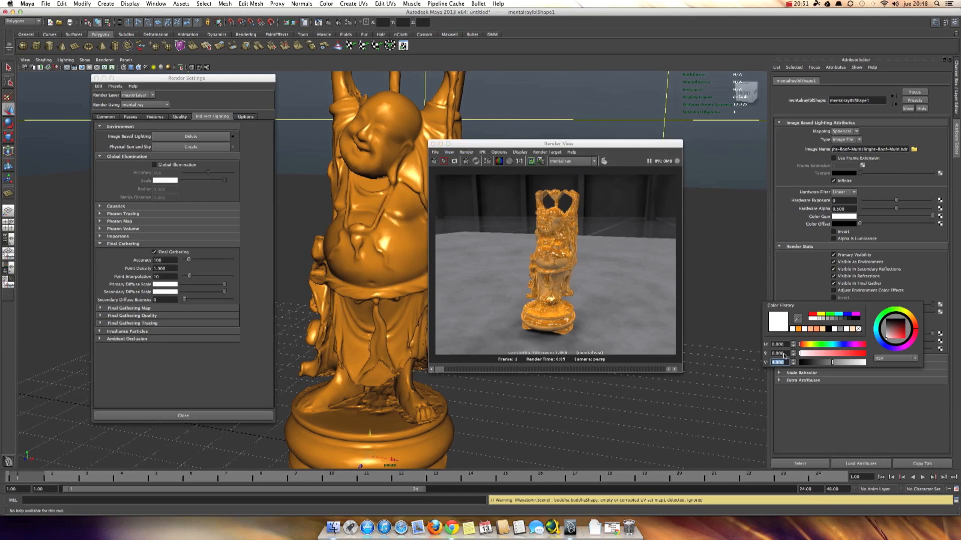
{"action": "type", "text": "2"}
{"action": "key", "text": "Return"}
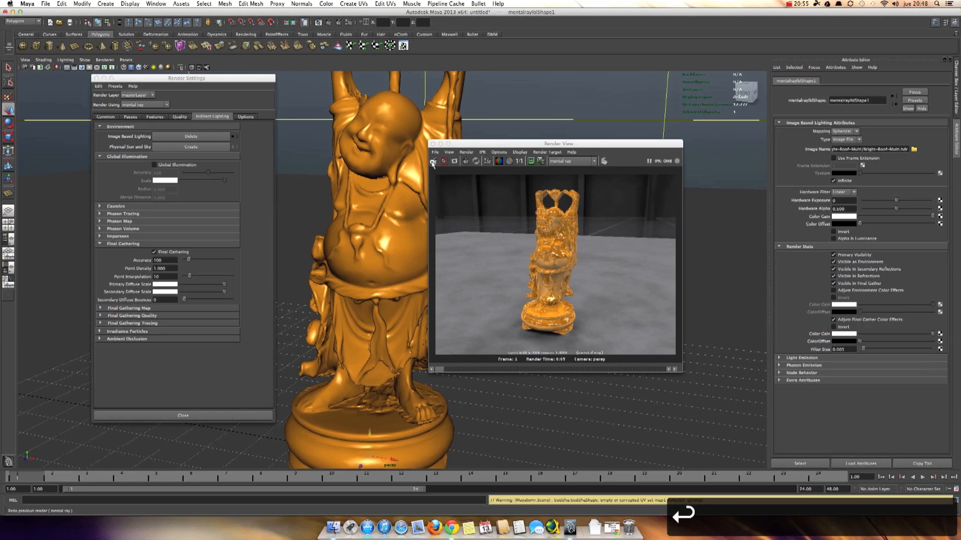
{"action": "left_click", "coordinate": [433, 162]}
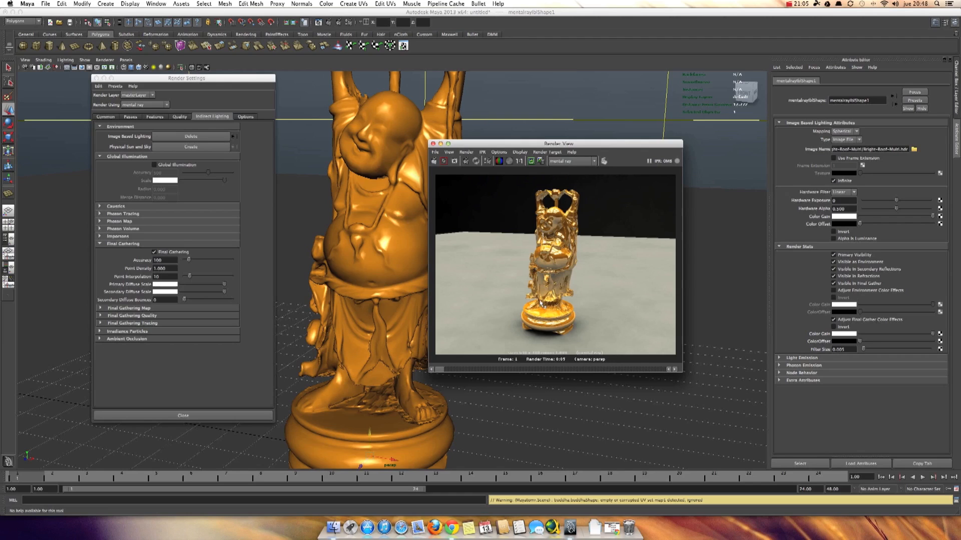
Step: Lower the Final Gather Color Gain value to 1 and render the Buddha again
{"action": "left_click", "coordinate": [843, 334]}
{"action": "type", "text": "2"}
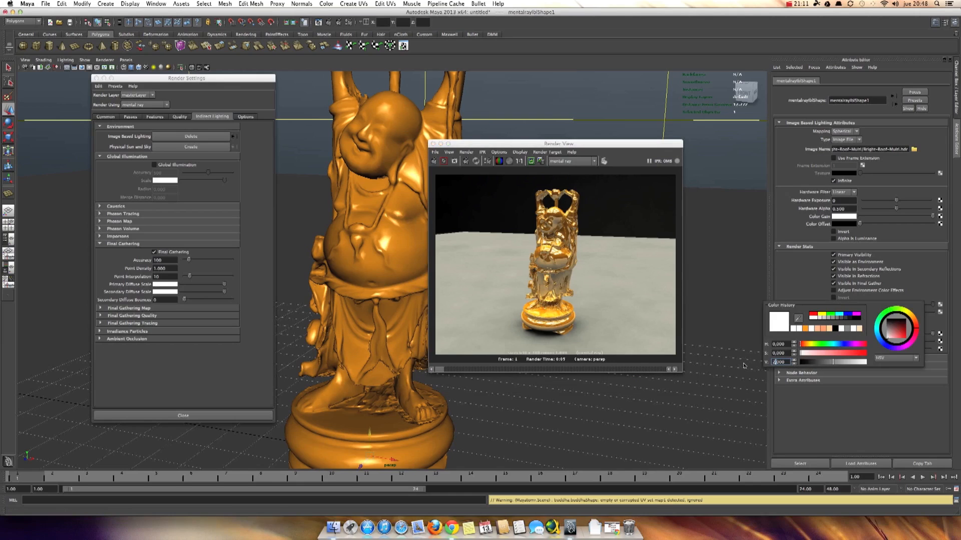
{"action": "key", "text": "Left"}
{"action": "key", "text": "BackSpace"}
{"action": "type", "text": "1"}
{"action": "key", "text": "Return"}
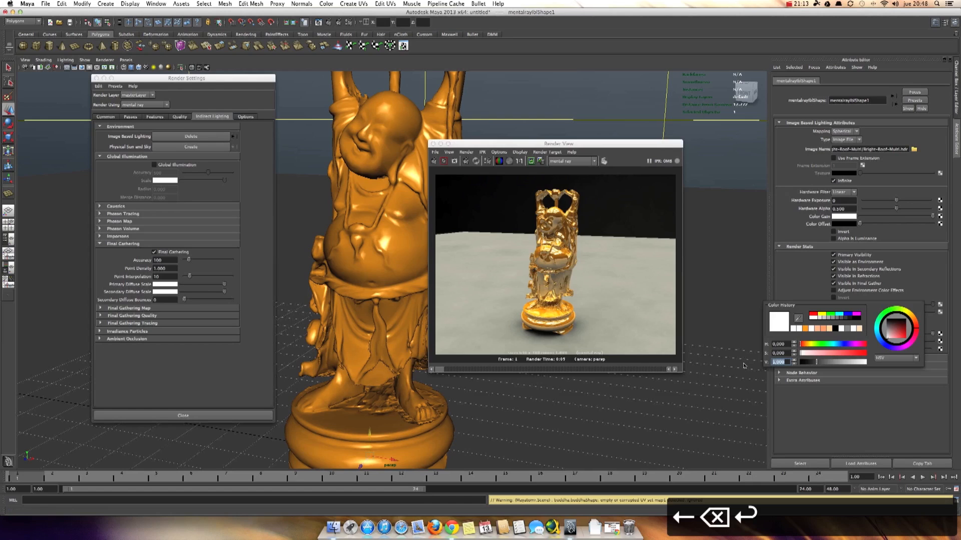
{"action": "left_click", "coordinate": [434, 161]}
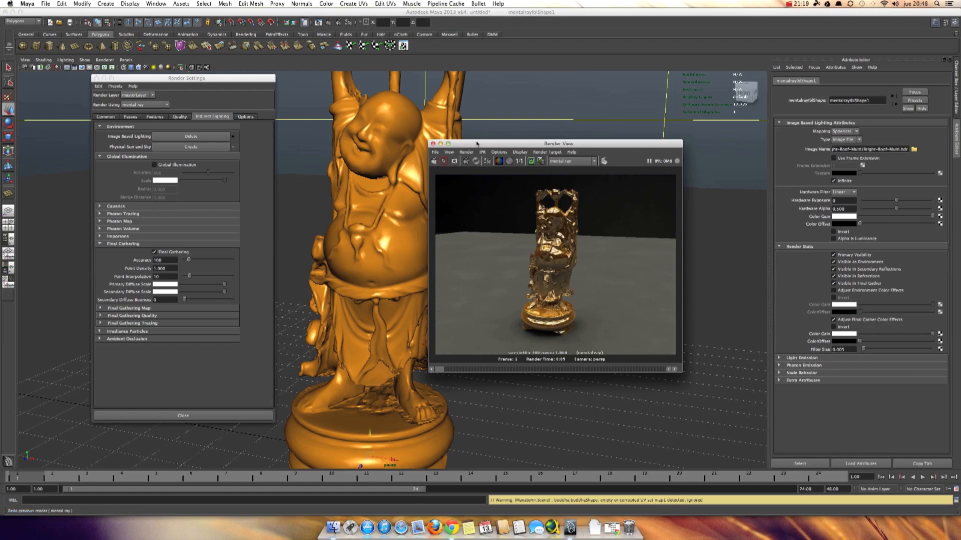
Step: Create an area light in the scene and close the Render Settings window
{"action": "left_click_drag", "start_coordinate": [476, 143], "coordinate": [710, 151]}
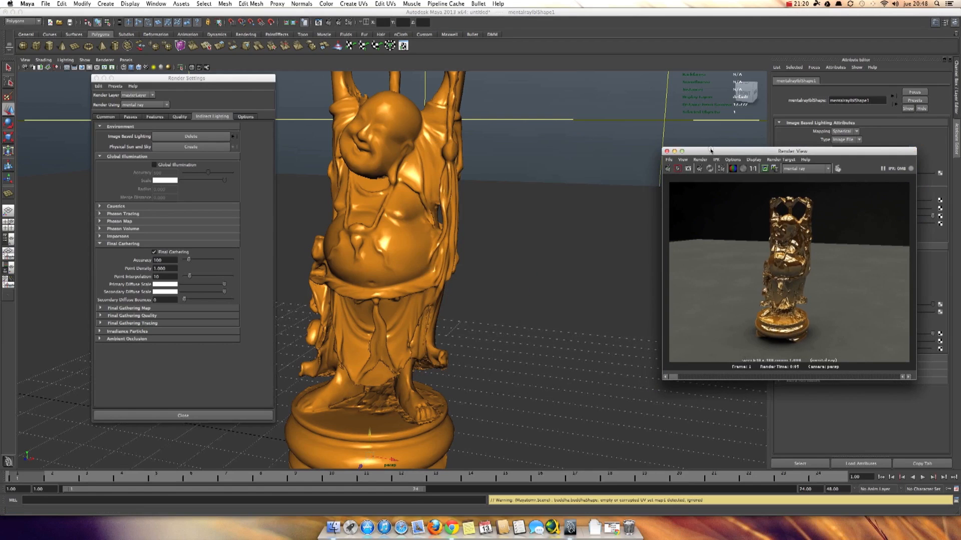
{"action": "left_click", "coordinate": [106, 3]}
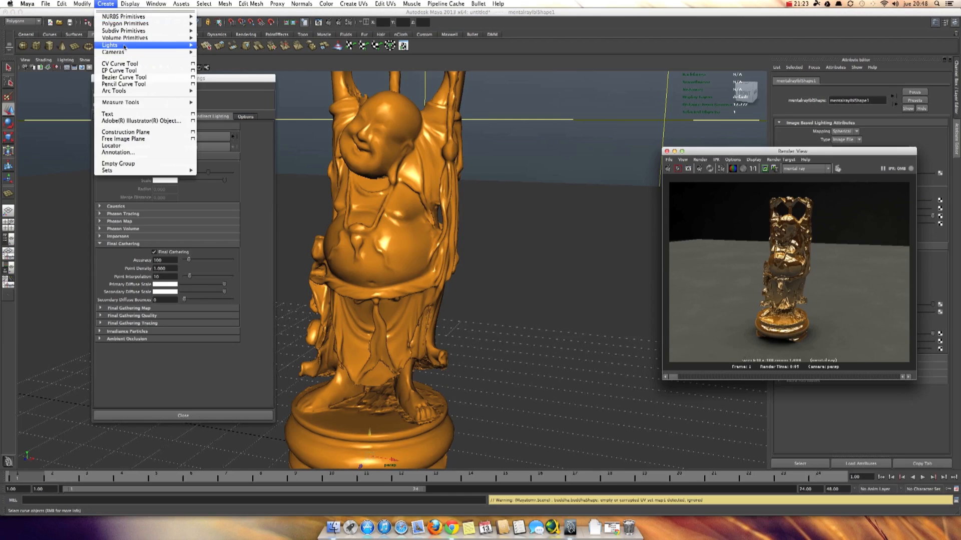
{"action": "mouse_move", "coordinate": [145, 45]}
{"action": "left_click", "coordinate": [218, 76]}
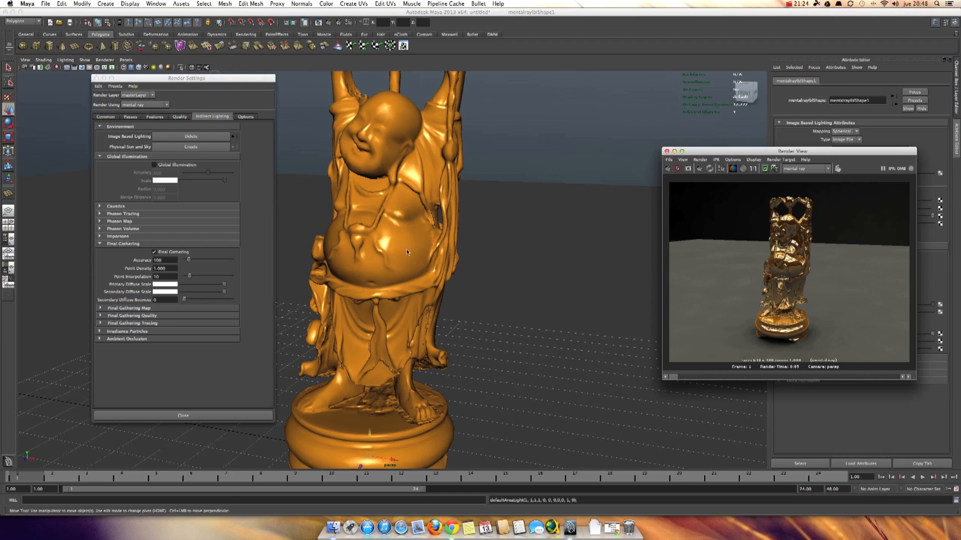
{"action": "left_click", "coordinate": [97, 78]}
Step: Enlarge the area light and move it out in front of the Buddha, raised above the grid
{"action": "right_click_drag", "start_coordinate": [474, 277], "coordinate": [198, 271], "text": "alt"}
{"action": "right_click_drag", "start_coordinate": [358, 271], "coordinate": [244, 271], "text": "alt"}
{"action": "left_click_drag", "start_coordinate": [384, 309], "coordinate": [399, 338]}
{"action": "key", "text": "r"}
{"action": "key", "text": "w"}
{"action": "left_click_drag", "start_coordinate": [299, 310], "coordinate": [303, 250]}
Step: Enable Use Light Shape in the area light's mental ray settings, with High Samples 80, High Sample Limit 10 and Low Samples 10
{"action": "left_click_drag", "start_coordinate": [716, 150], "coordinate": [507, 125]}
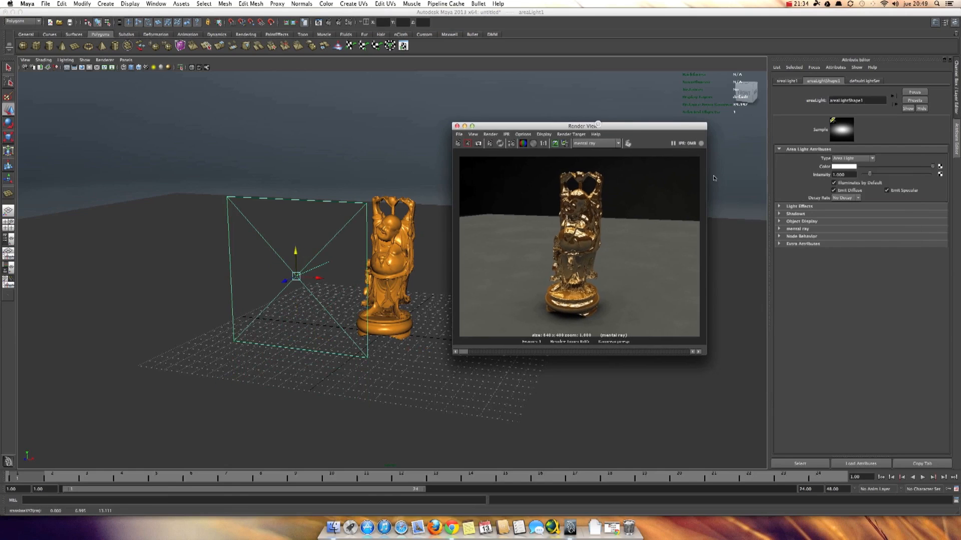
{"action": "left_click", "coordinate": [787, 229]}
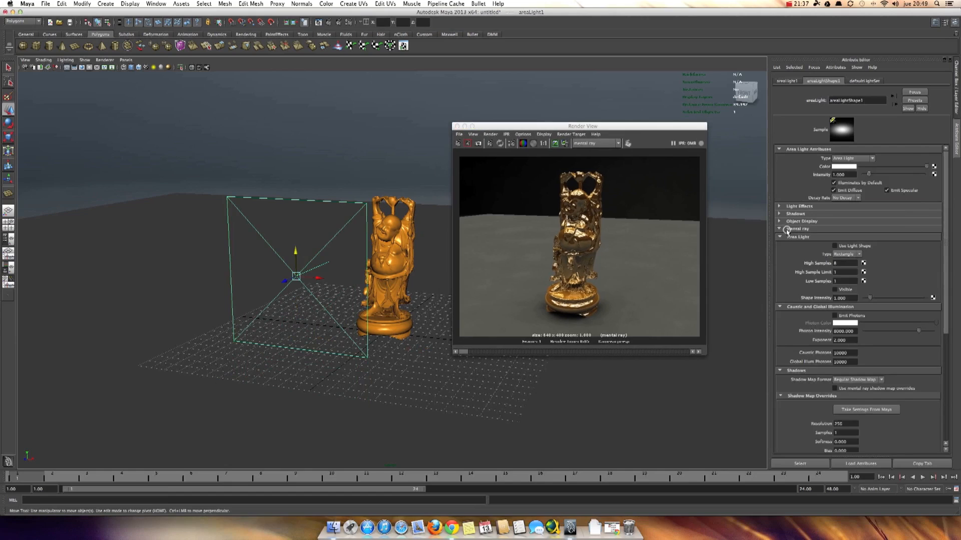
{"action": "left_click", "coordinate": [841, 263]}
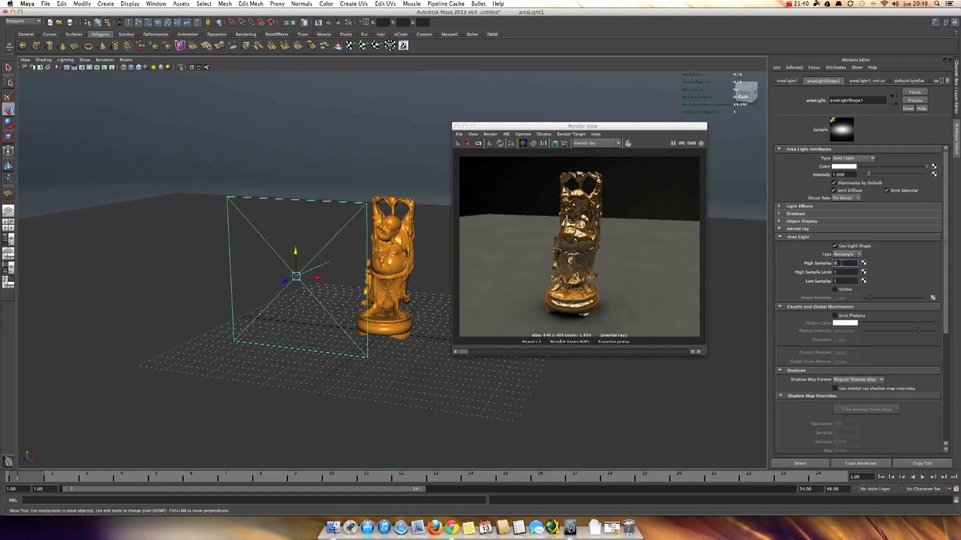
{"action": "type", "text": "0"}
{"action": "key", "text": "Return"}
{"action": "left_click", "coordinate": [843, 272]}
{"action": "type", "text": "0"}
{"action": "key", "text": "Tab"}
{"action": "type", "text": "10"}
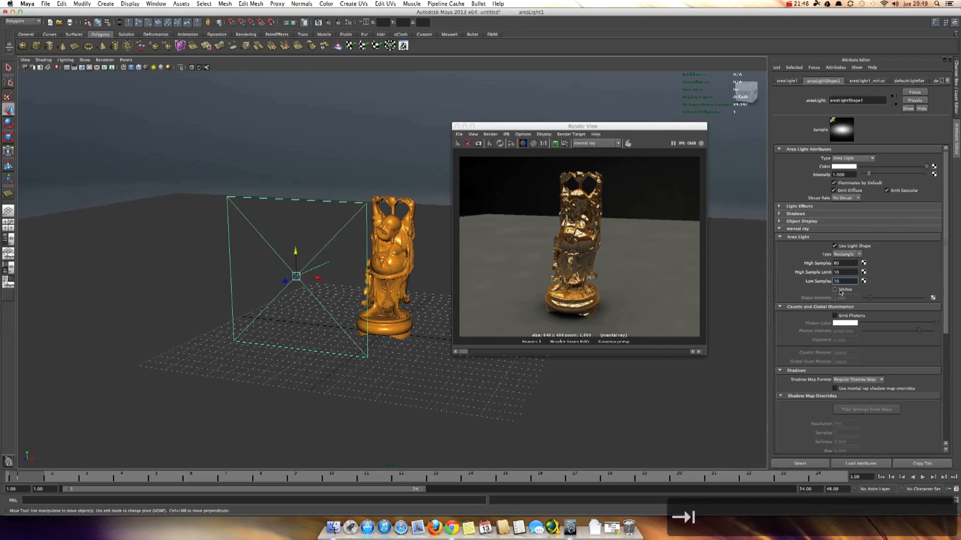
Step: Make the area light's shape visible and set its Shape Intensity to 15
{"action": "left_click", "coordinate": [834, 289]}
{"action": "left_click", "coordinate": [845, 298]}
{"action": "type", "text": "2"}
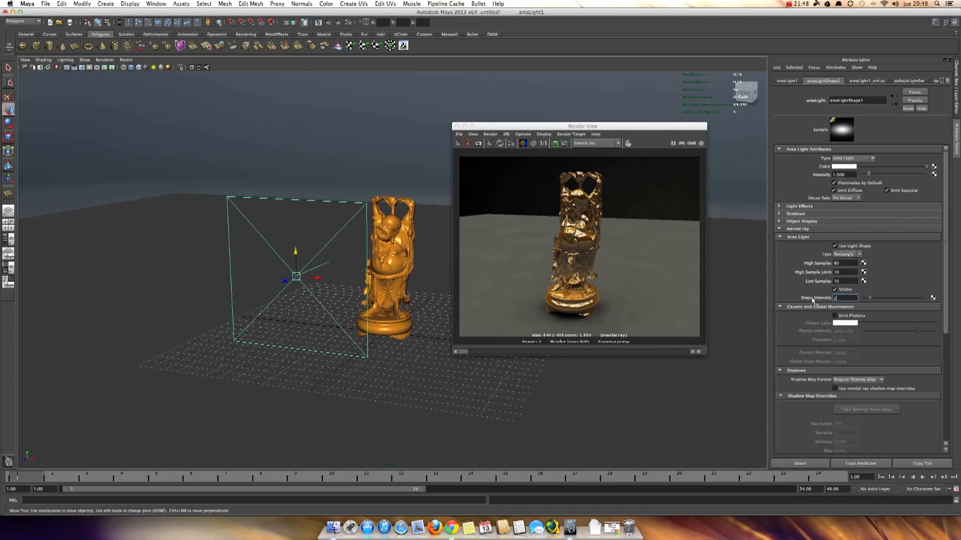
{"action": "key", "text": "BackSpace"}
{"action": "type", "text": "16"}
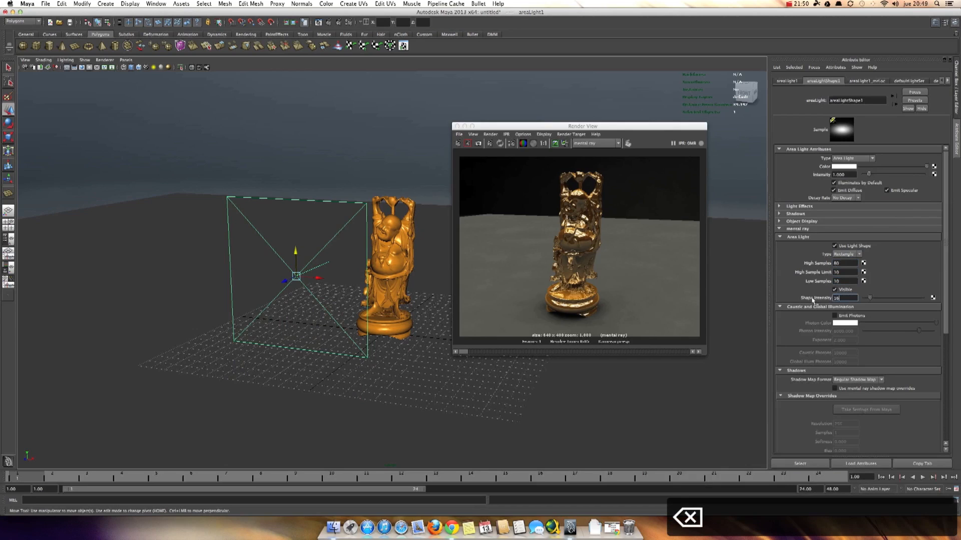
{"action": "key", "text": "BackSpace"}
{"action": "type", "text": "5"}
{"action": "key", "text": "Return"}
Step: Raise the area light above the Buddha's height, adjust its rotation and frame the statue closely for rendering
{"action": "left_click_drag", "start_coordinate": [397, 256], "coordinate": [301, 256], "text": "alt"}
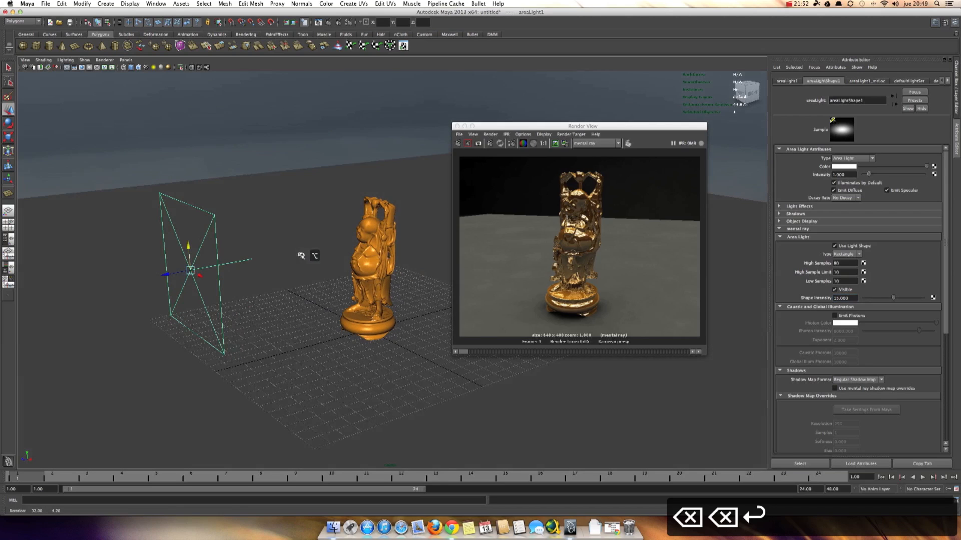
{"action": "left_click_drag", "start_coordinate": [188, 249], "coordinate": [202, 155]}
{"action": "key", "text": "e"}
{"action": "key", "text": "w"}
{"action": "key", "text": "e"}
{"action": "right_click_drag", "start_coordinate": [202, 155], "coordinate": [430, 258], "text": "alt"}
{"action": "left_click_drag", "start_coordinate": [431, 258], "coordinate": [480, 200], "text": "alt"}
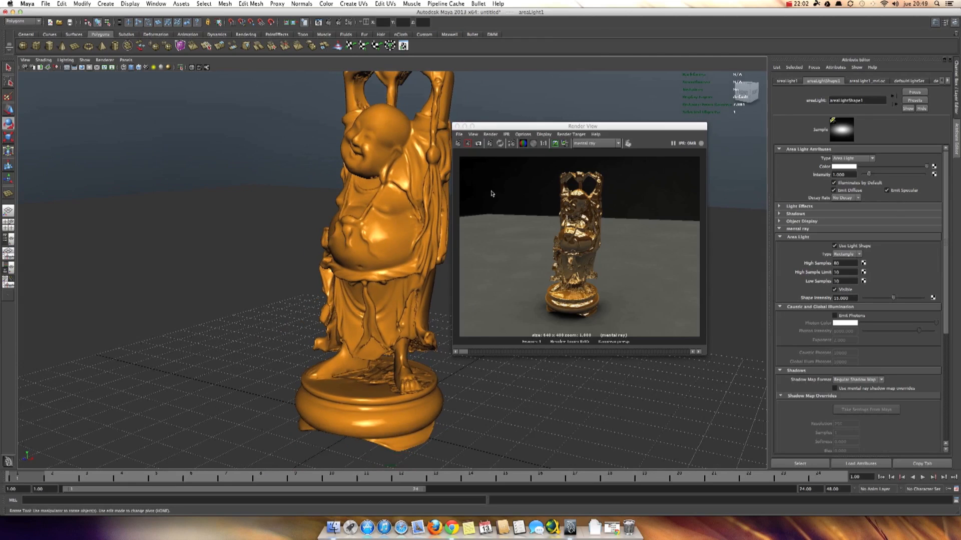
Step: Render the Buddha with the area light, then reduce the light's intensity to about 0.44 and re-render
{"action": "left_click", "coordinate": [457, 143]}
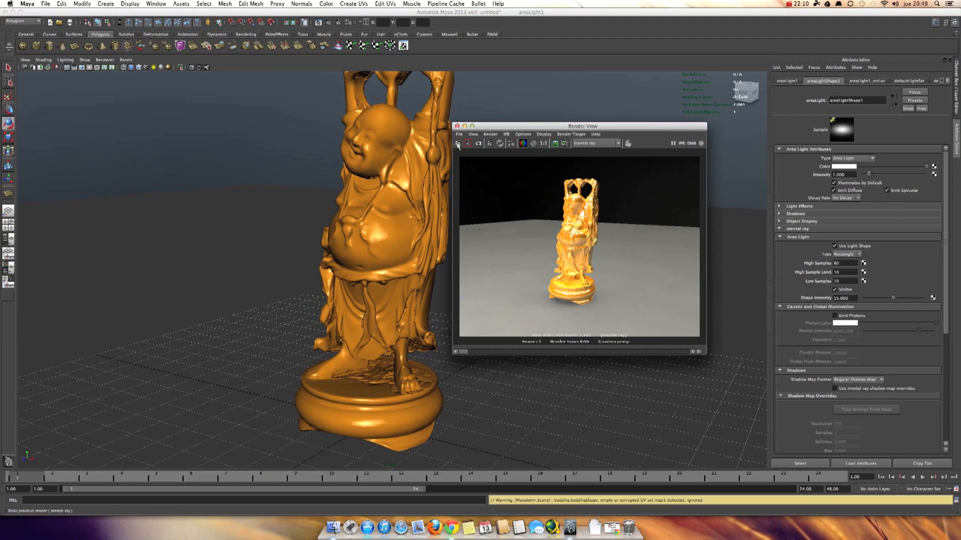
{"action": "left_click_drag", "start_coordinate": [869, 176], "coordinate": [865, 174]}
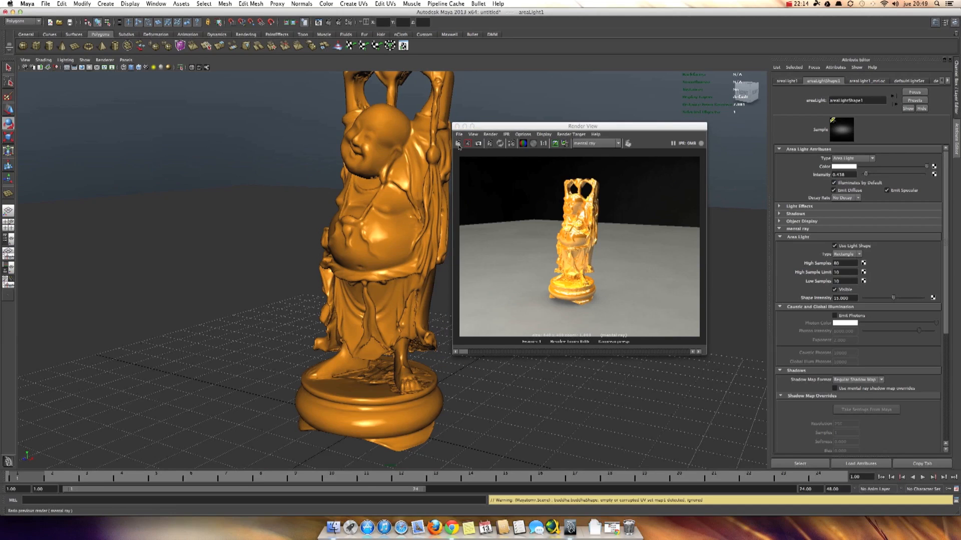
{"action": "left_click", "coordinate": [458, 144]}
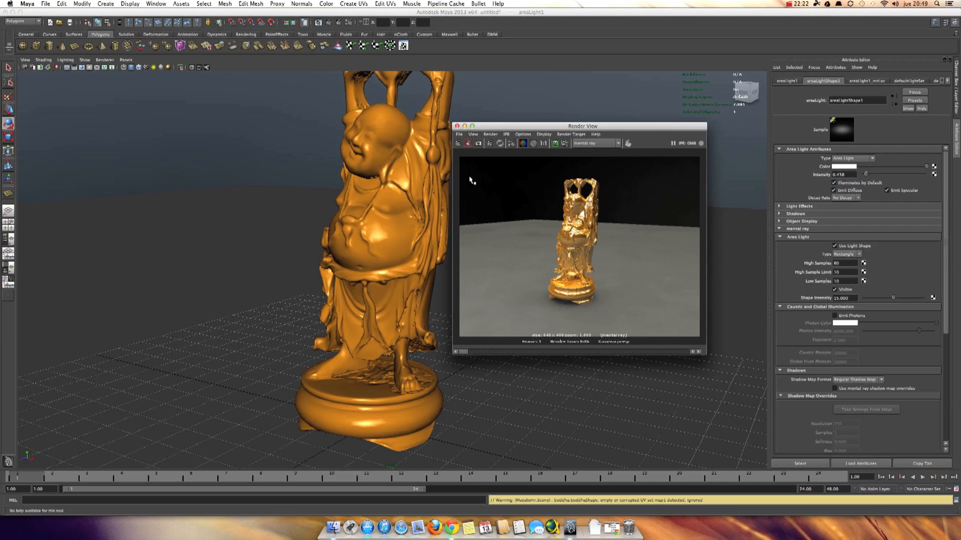
Step: Brighten the specular color of the Buddha's phong material, reduce its reflectivity to about 0.14 and re-render
{"action": "left_click", "coordinate": [418, 213]}
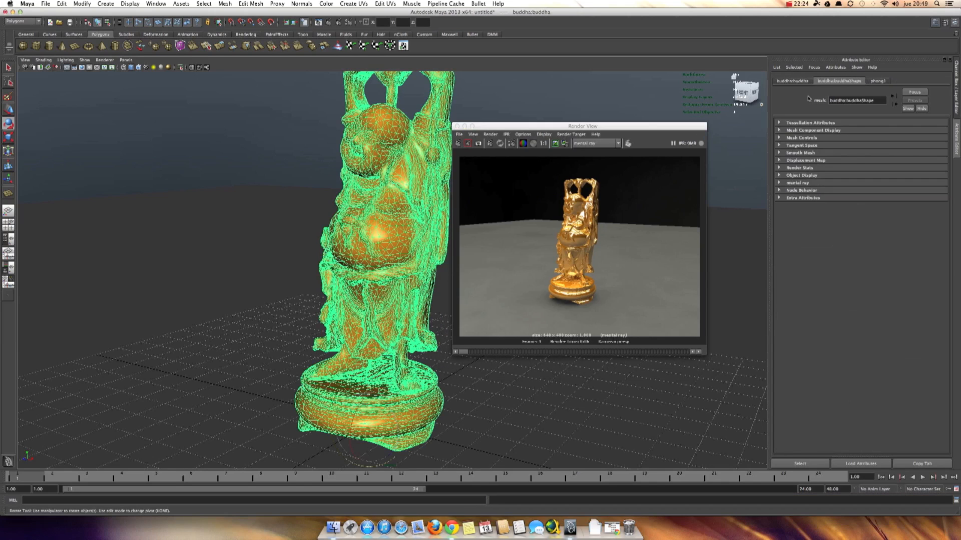
{"action": "left_click", "coordinate": [877, 81]}
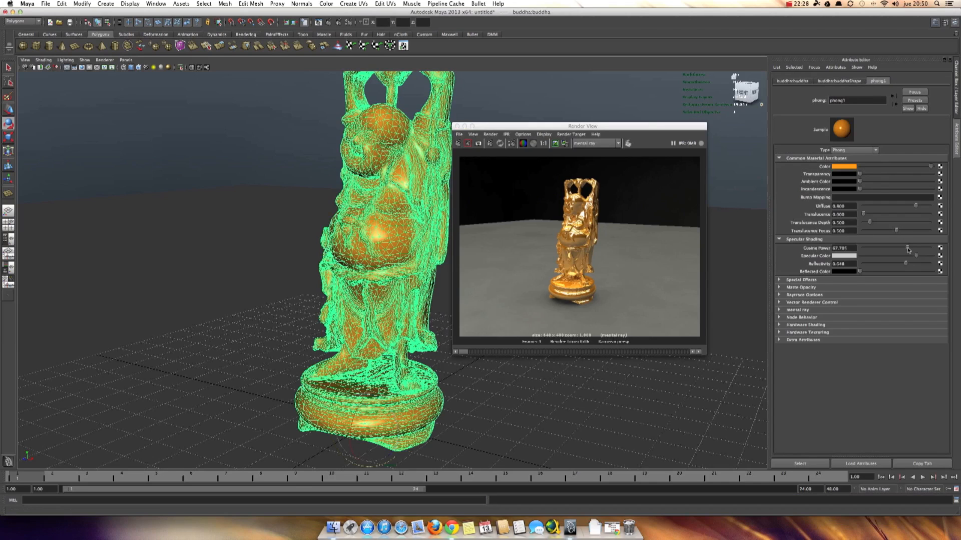
{"action": "left_click_drag", "start_coordinate": [915, 255], "coordinate": [872, 264]}
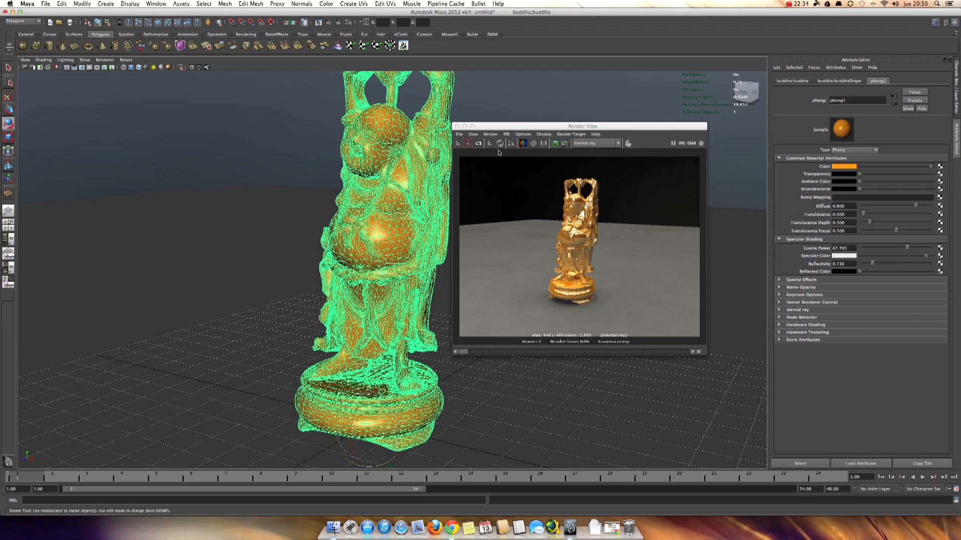
{"action": "left_click", "coordinate": [458, 143]}
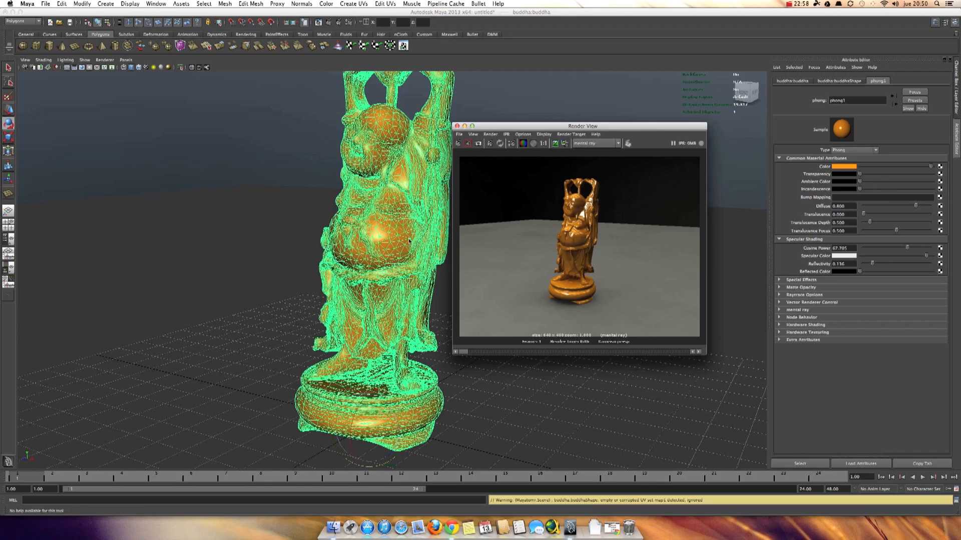
Step: Render a closer view of the Buddha's face and belly with the adjusted material
{"action": "right_click_drag", "start_coordinate": [386, 218], "coordinate": [510, 216], "text": "alt"}
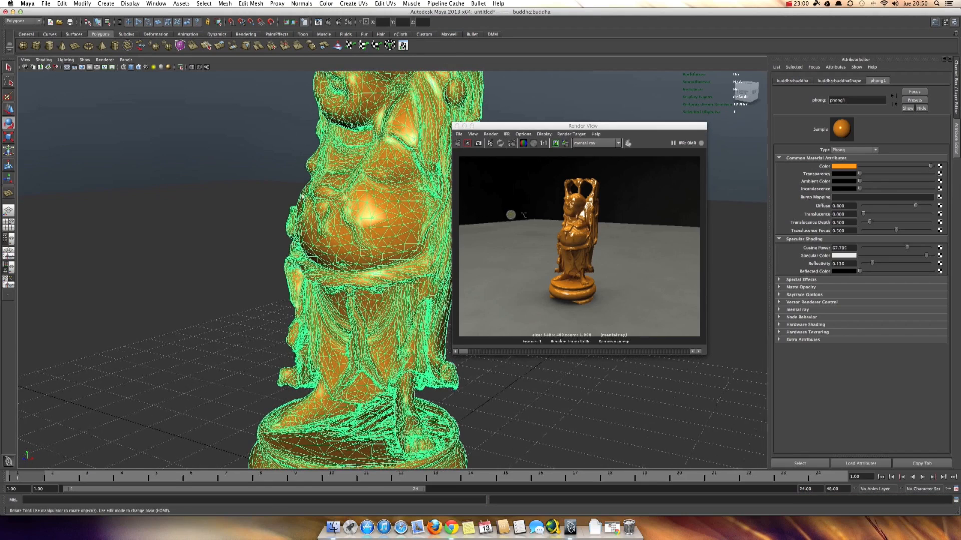
{"action": "middle_click_drag", "start_coordinate": [303, 168], "coordinate": [298, 264], "text": "alt"}
{"action": "left_click_drag", "start_coordinate": [298, 265], "coordinate": [342, 233], "text": "alt"}
{"action": "left_click", "coordinate": [458, 143]}
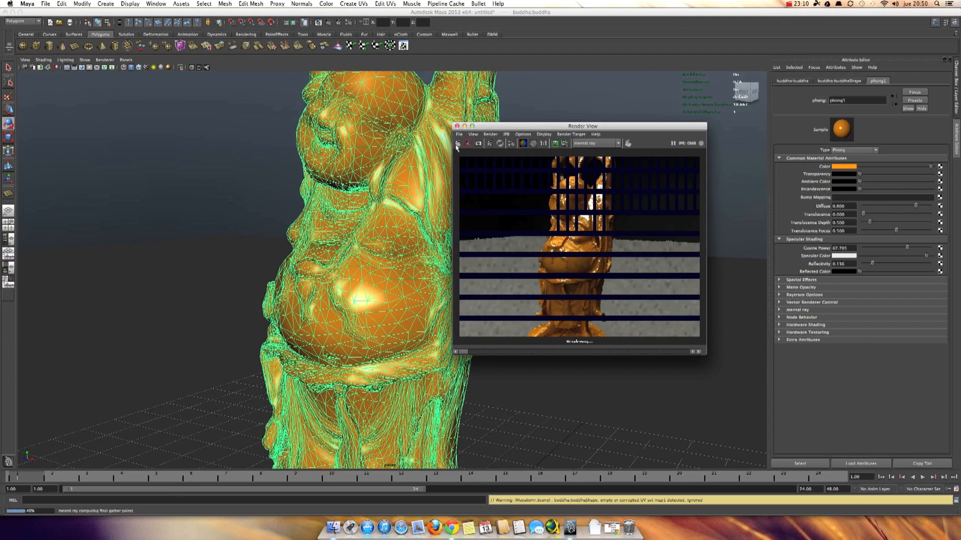
{"action": "left_click", "coordinate": [554, 144]}
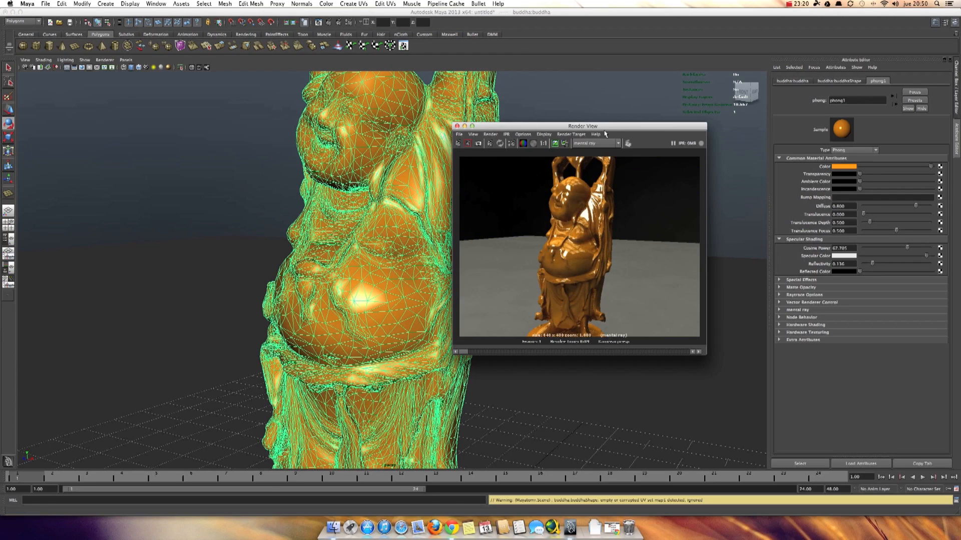
{"action": "left_click", "coordinate": [800, 3]}
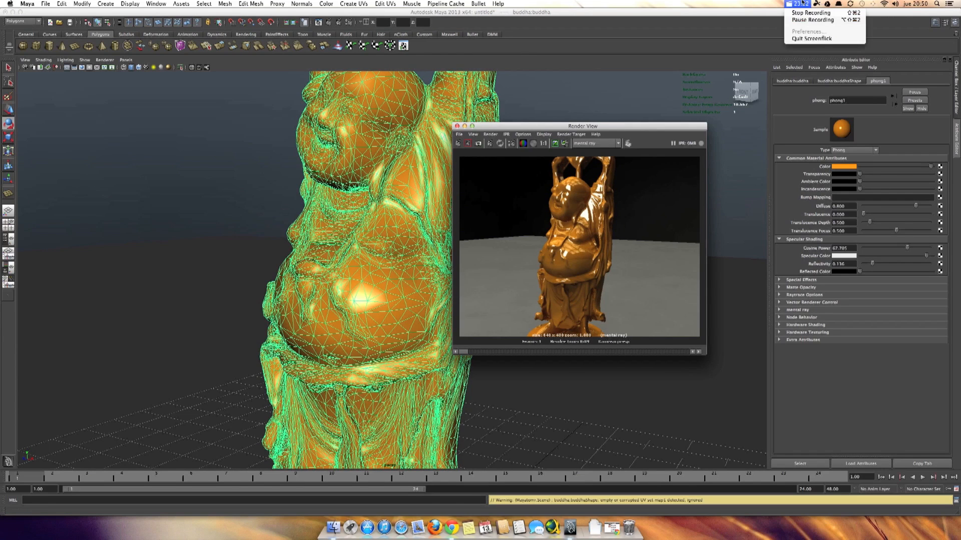